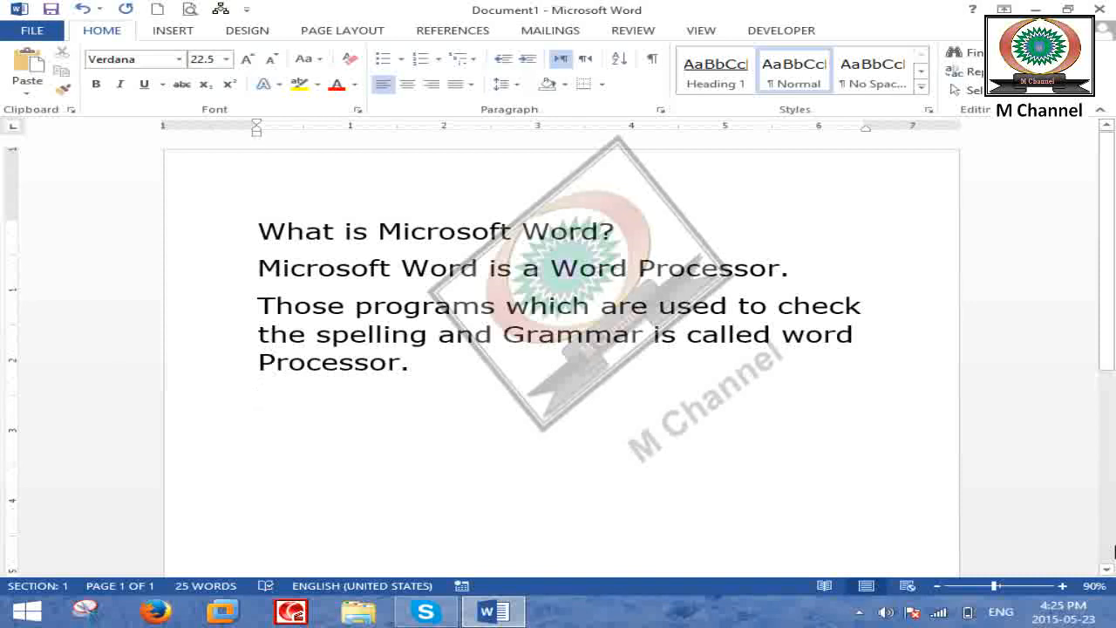
Add an "Example" line below the last paragraph and start the line under it with "Microsoft Word, Word Star".
text(Example)
key(Return)
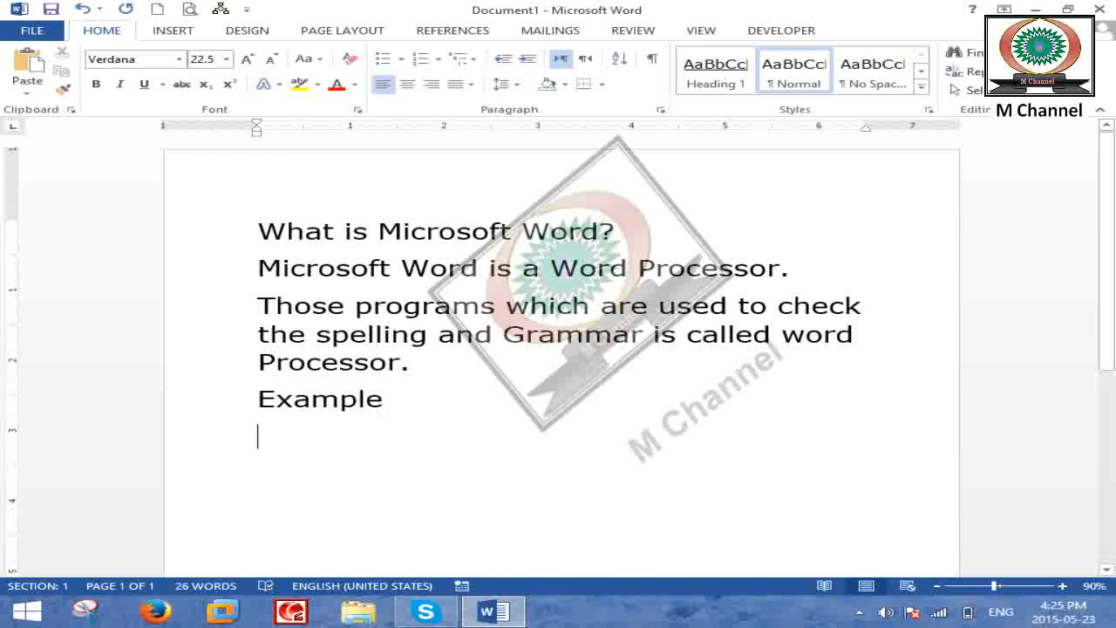
text(Microsoft Word,)
key(BackSpace)
text(, )
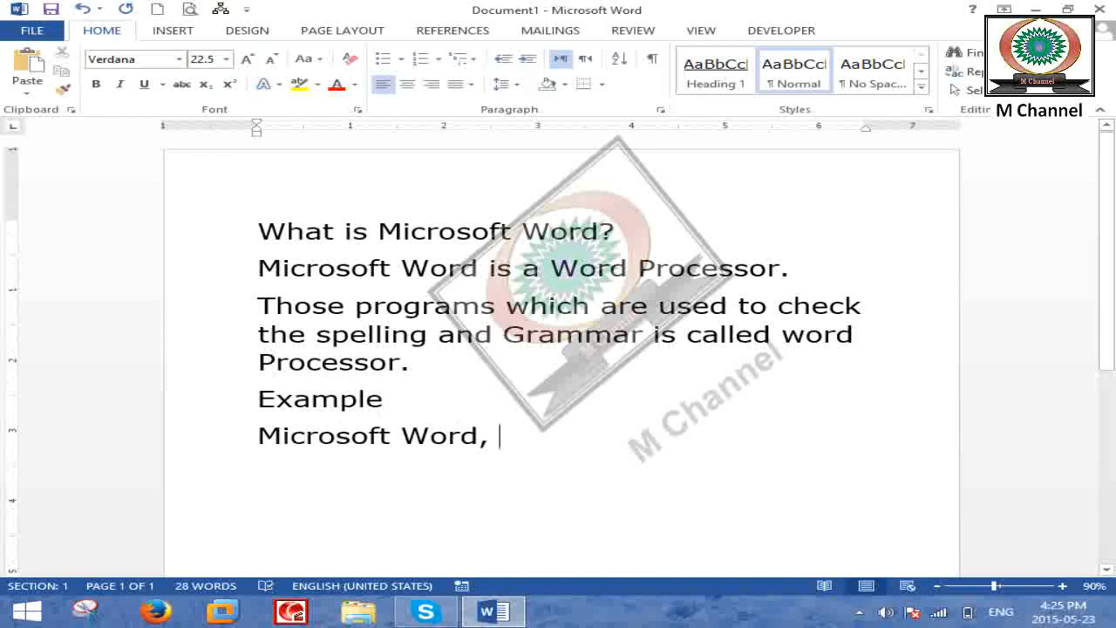
text(Wor)
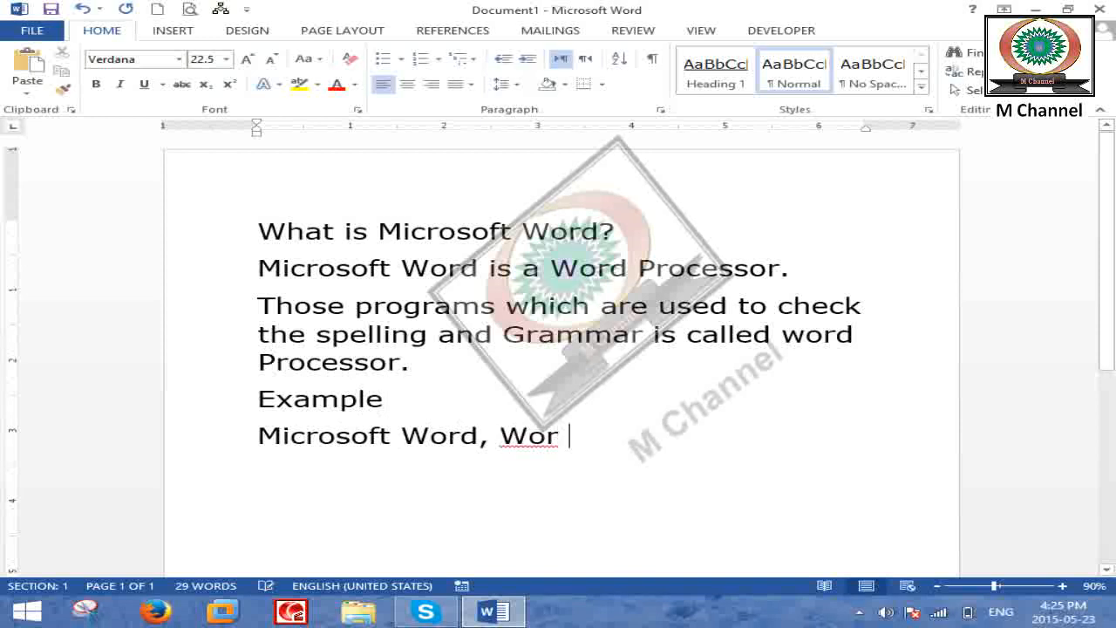
text(d Start)
key(BackSpace)
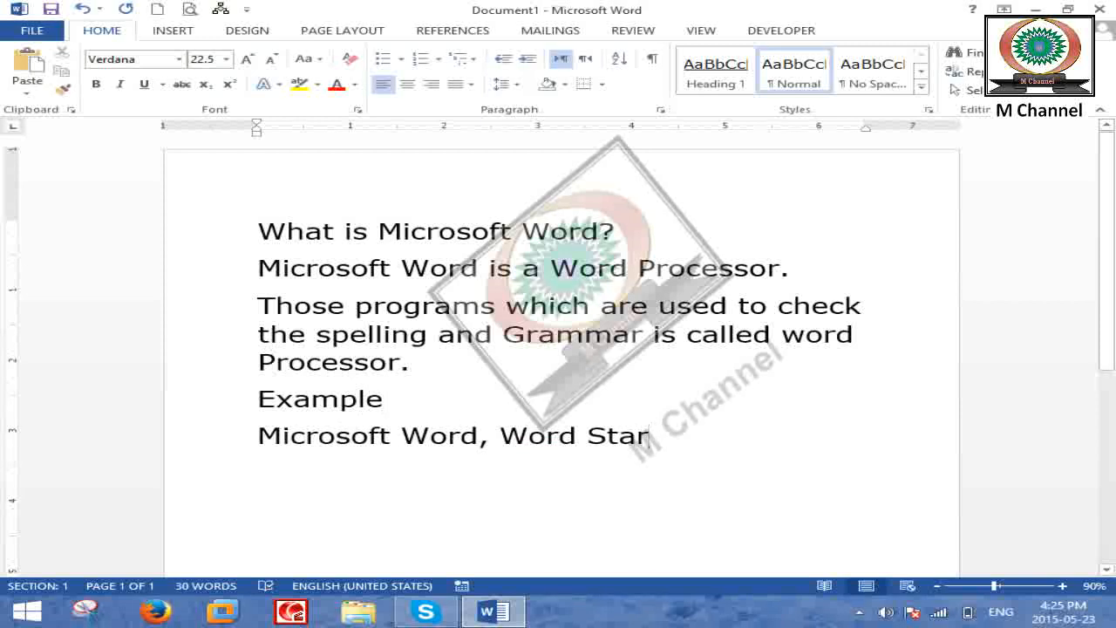
Complete the example list after "Word Star" with ", Open Office", keeping a space after the comma.
text(,Open Office)
key(BackSpace)
key(BackSpace)
key(BackSpace)
key(BackSpace)
key(BackSpace)
key(BackSpace)
key(BackSpace)
key(BackSpace)
key(BackSpace)
key(BackSpace)
key(BackSpace)
key(BackSpace)
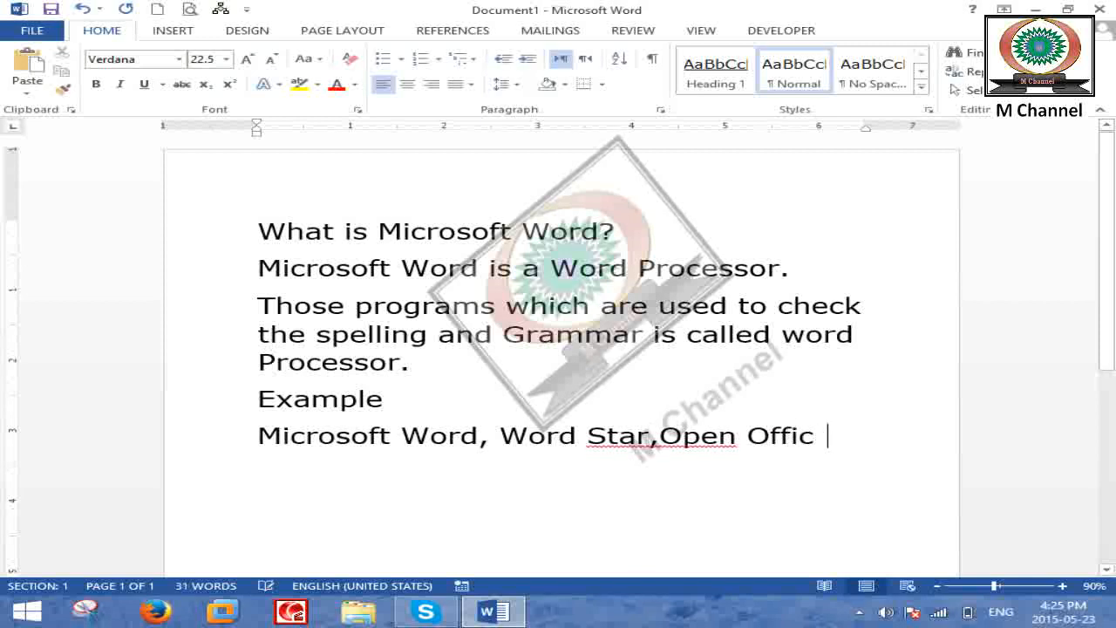
key(BackSpace)
key(BackSpace)
text(r, O)
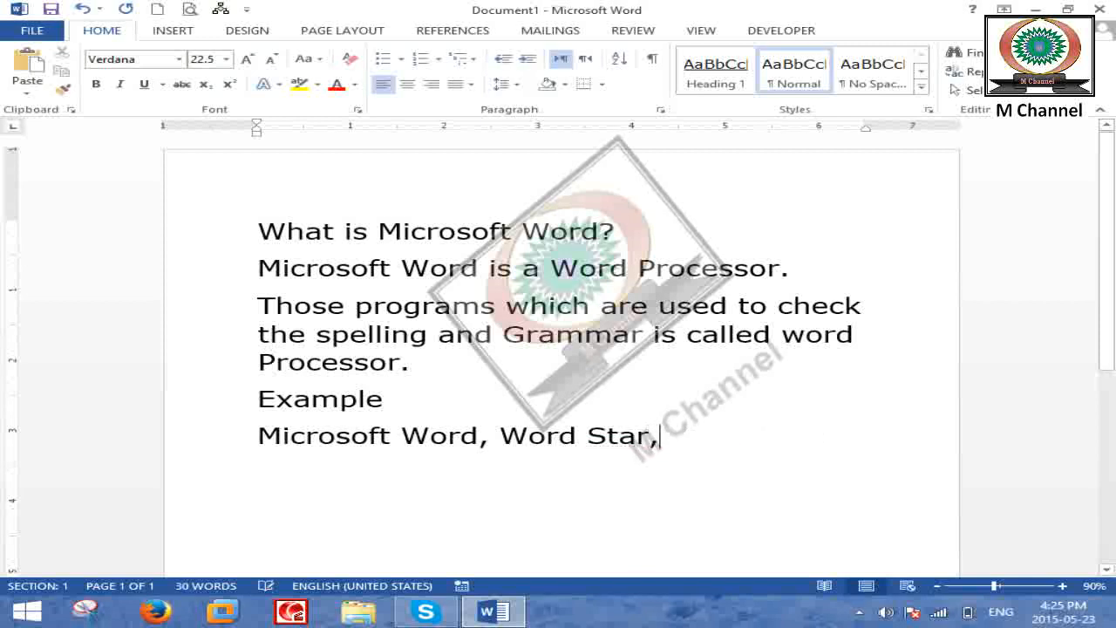
text(pen Office)
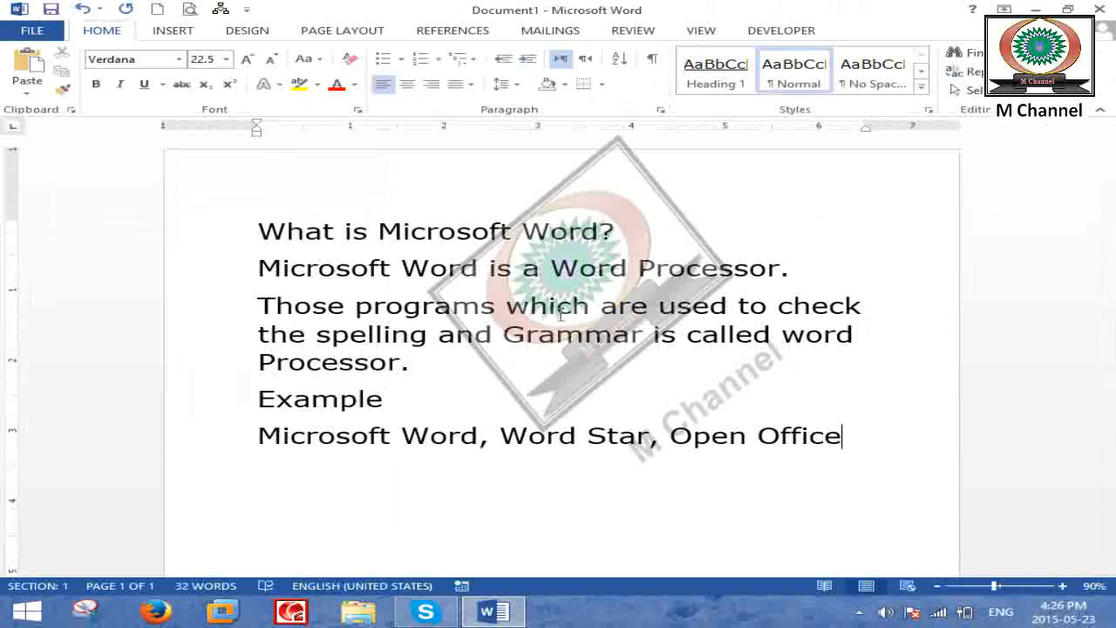
Add the line "Microsoft Word (Friendly)" below the list of example programs.
key(Return)
text(Miros)
key(BackSpace)
key(BackSpace)
text(crosoft Word ()
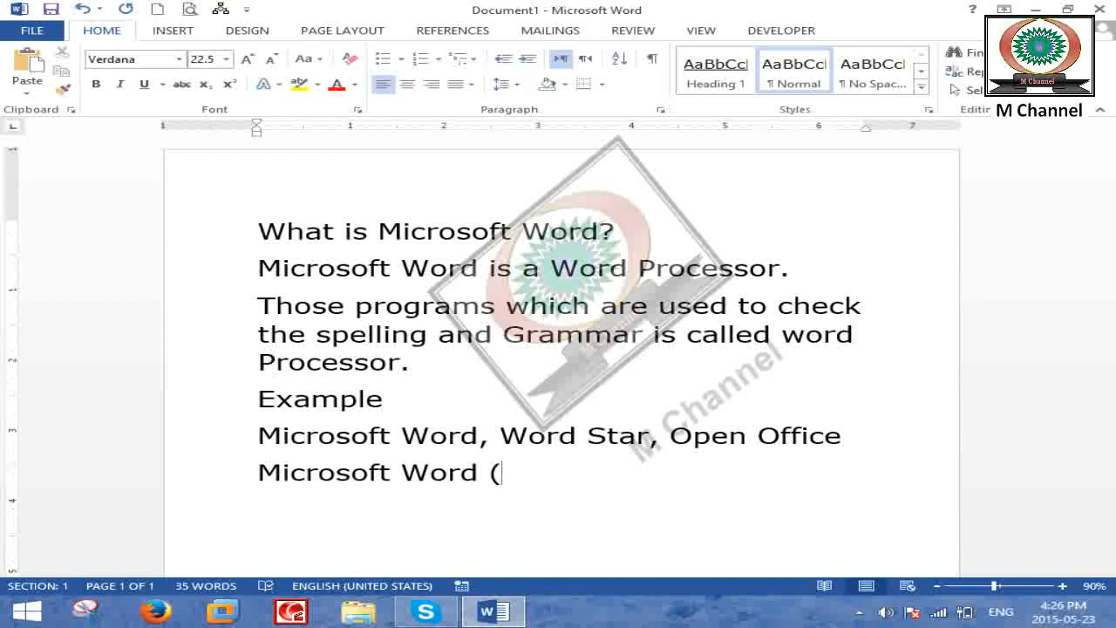
text(Friendly))
key(Return)
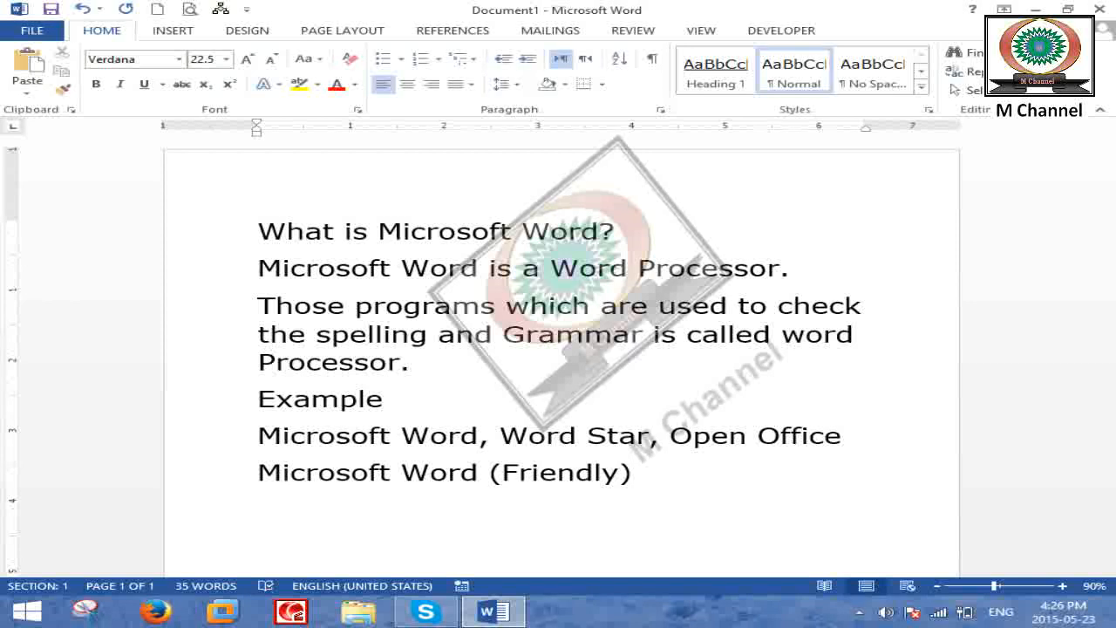
Insert a full-width divider from equals signs below "Microsoft Word (Friendly)" and write "OR" under it.
text(======)
key(Return)
text(OR)
key(Return)
Write the alternative definition "Microsoft Word is used for documentation." below "OR".
text(Microsoft Word)
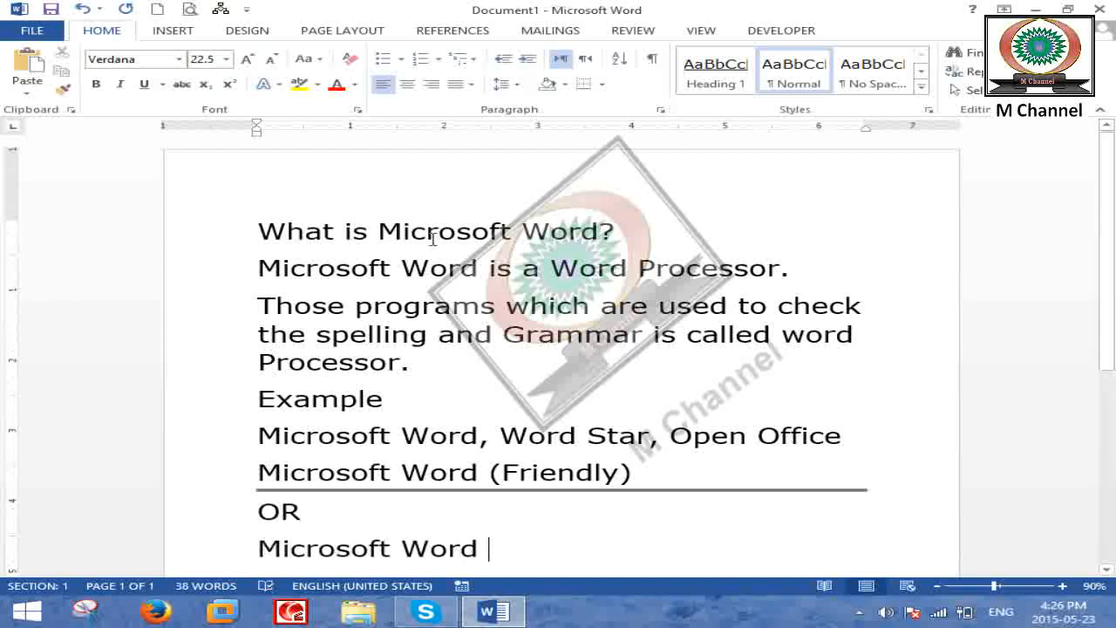
scroll(433, 245, down, 1)
text(is used for d)
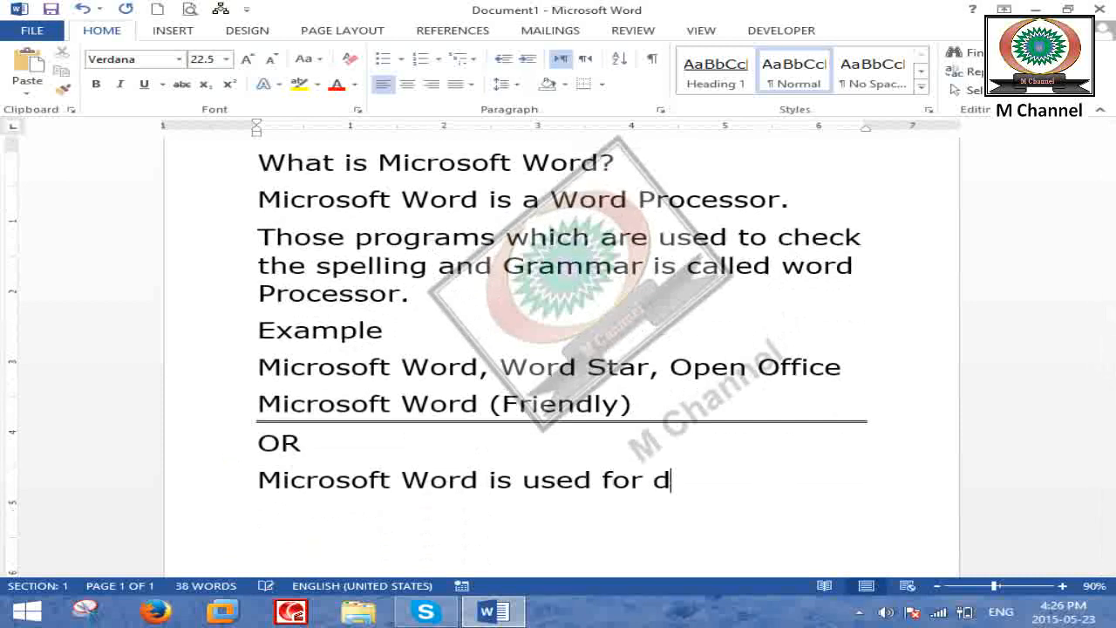
text(ocumentation.)
key(Return)
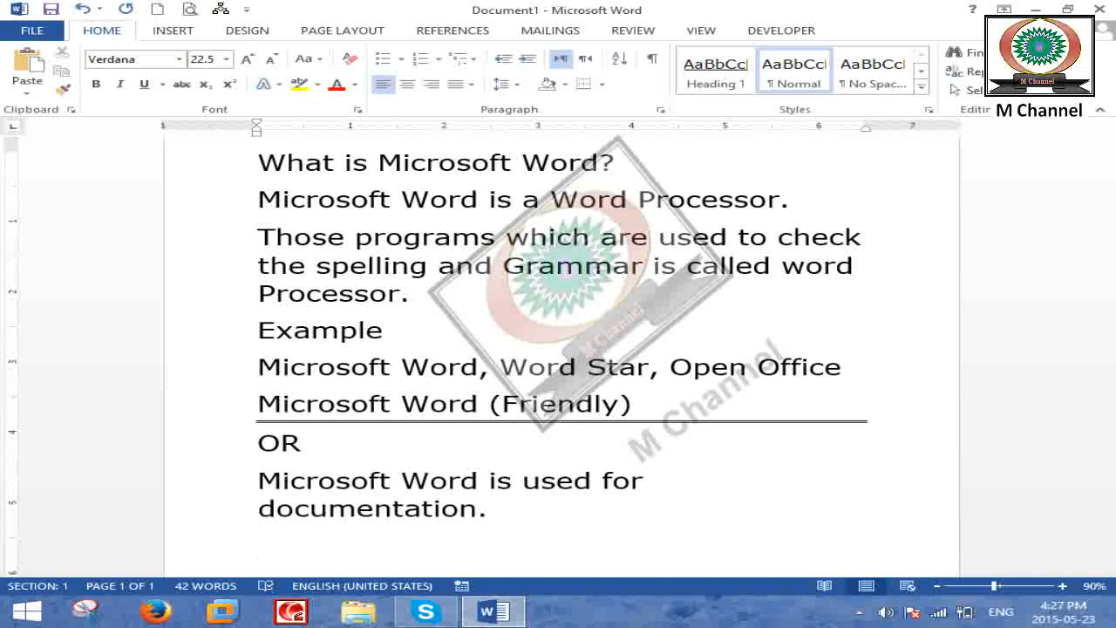
Add the question "What is Documentation?" on a new line below the alternative definition.
scroll(443, 244, down, 3)
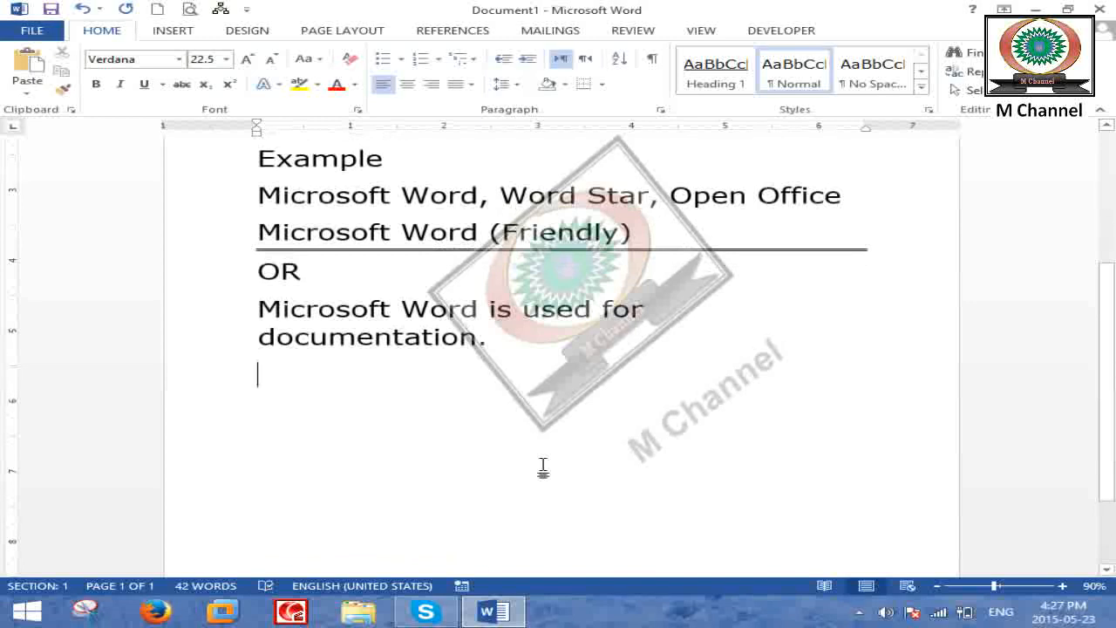
text(What is Documentation?)
key(Return)
Answer the documentation question with "Letter, application, CV or report writing, proposal, chapter, Monograph (Documentation)".
text(Letter, appl)
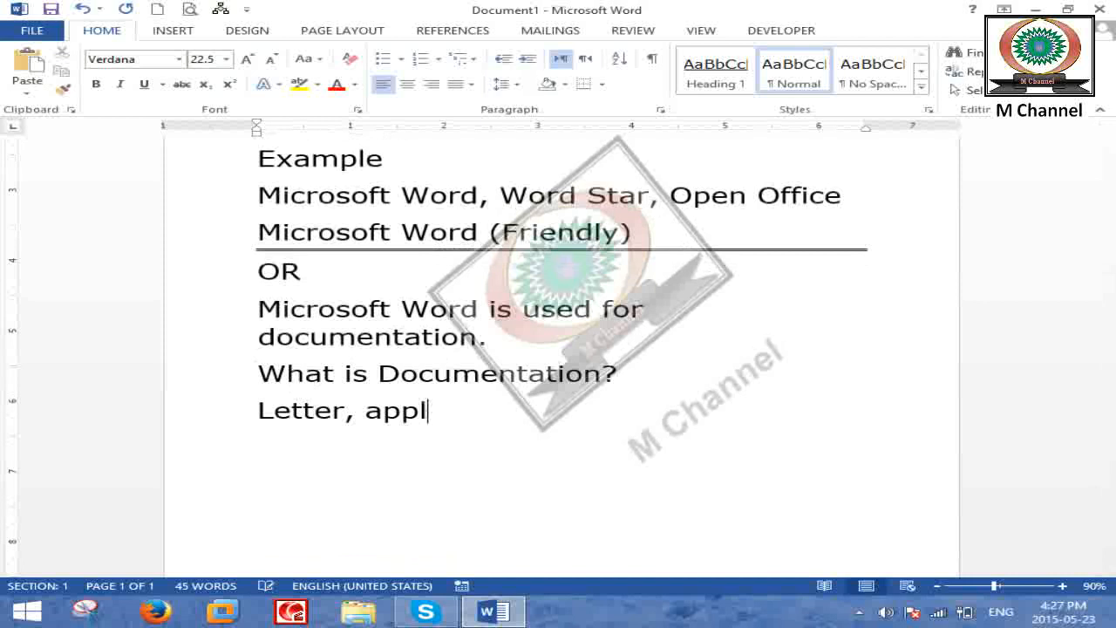
text(ication, CV or repro)
key(BackSpace)
key(BackSpace)
text(ort writing, p)
key(BackSpace)
text(roposal, chapt)
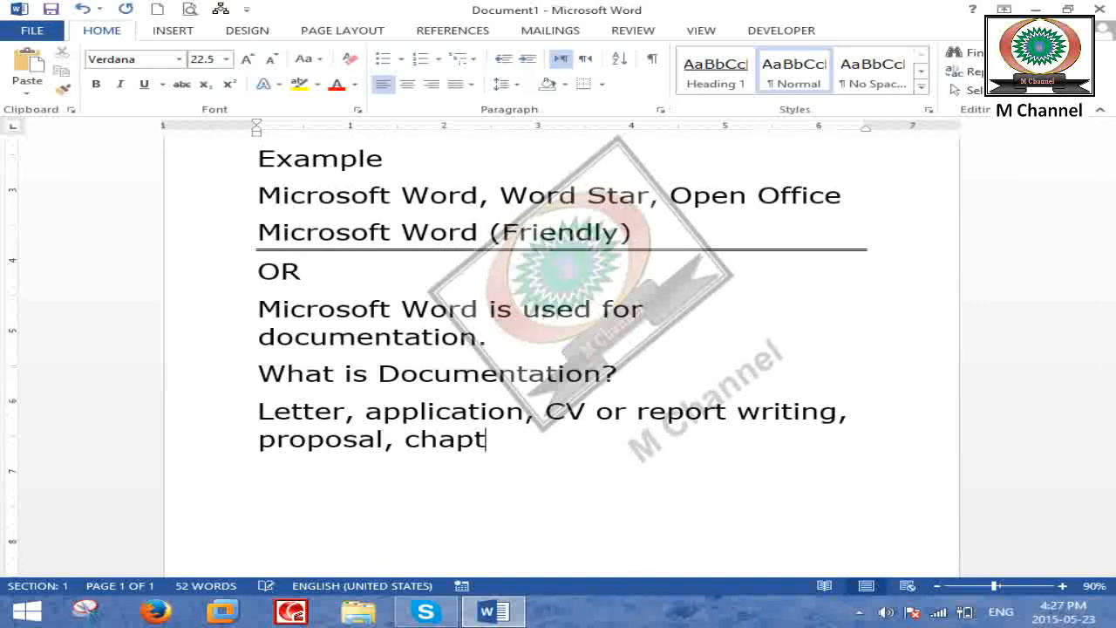
text(er, Monograph)
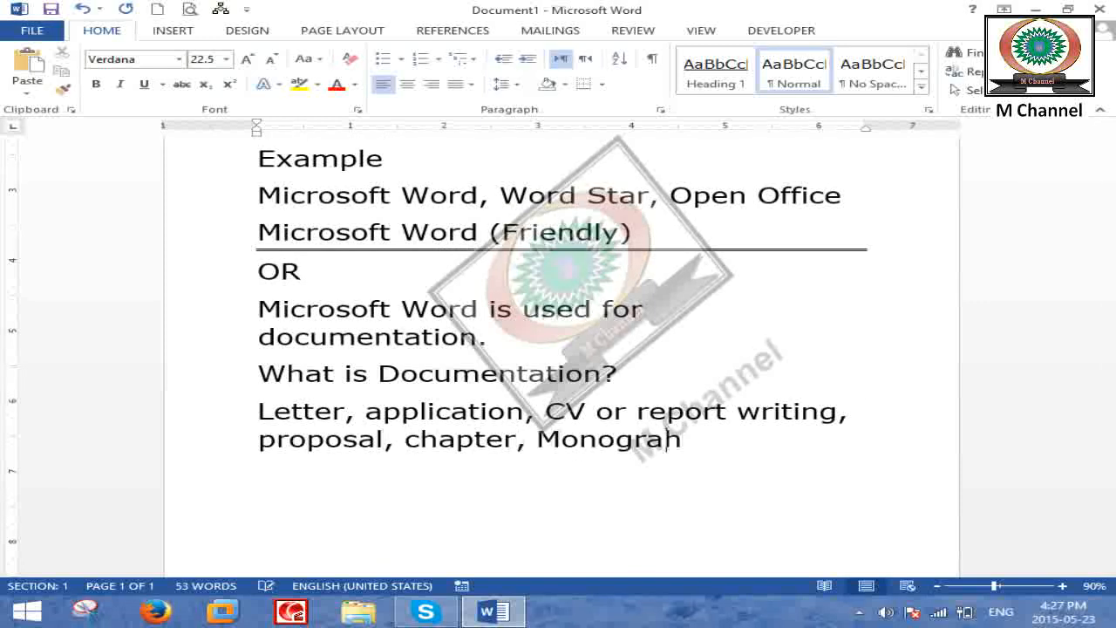
text( (Docu)
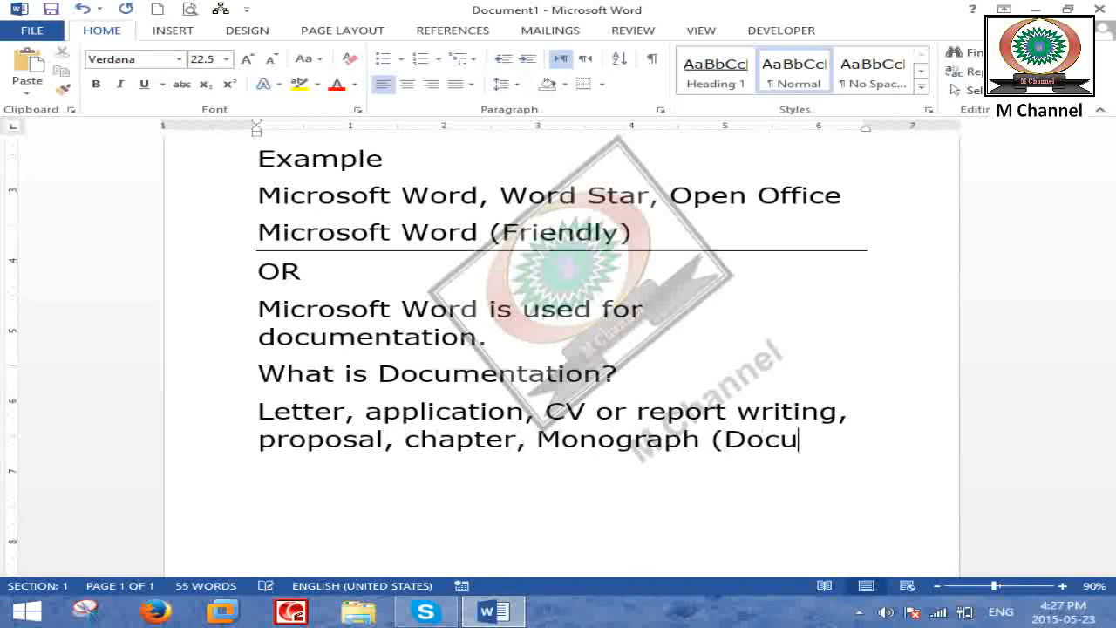
text(mentati)
key(BackSpace)
key(BackSpace)
text(ation))
key(Return)
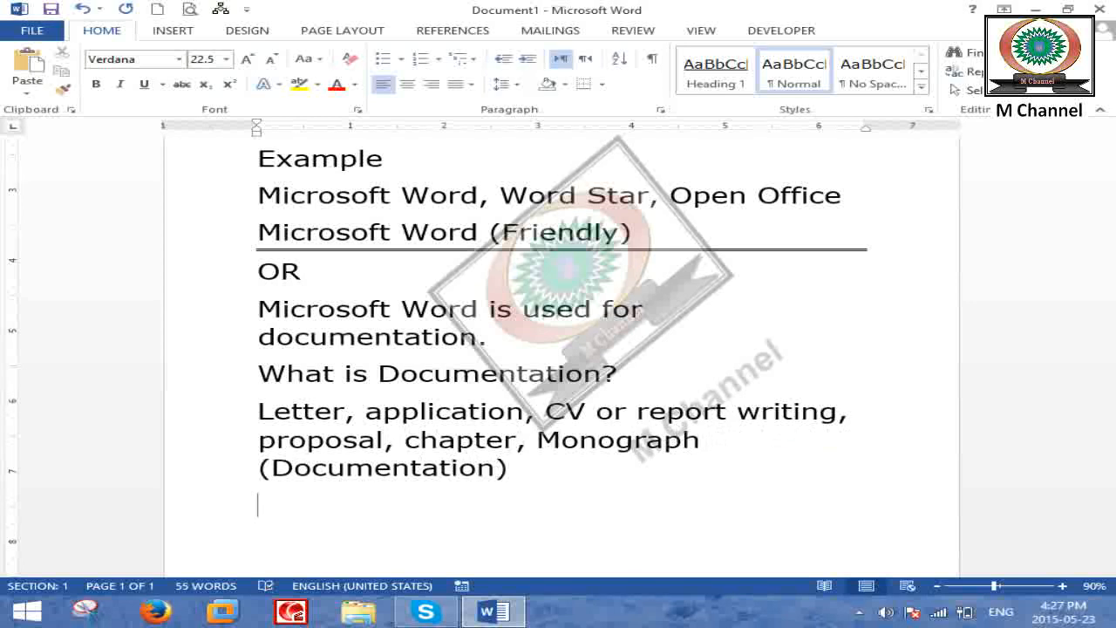
Insert another full-width divider from equals signs and write the question "How to open Microsoft Word?" below it.
text(========)
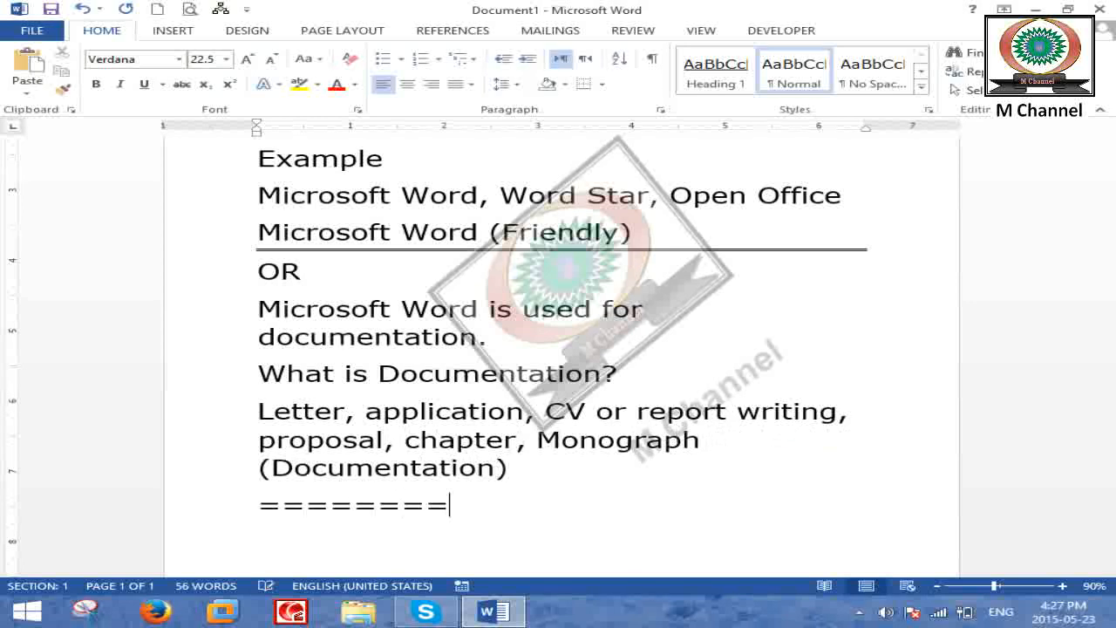
key(Return)
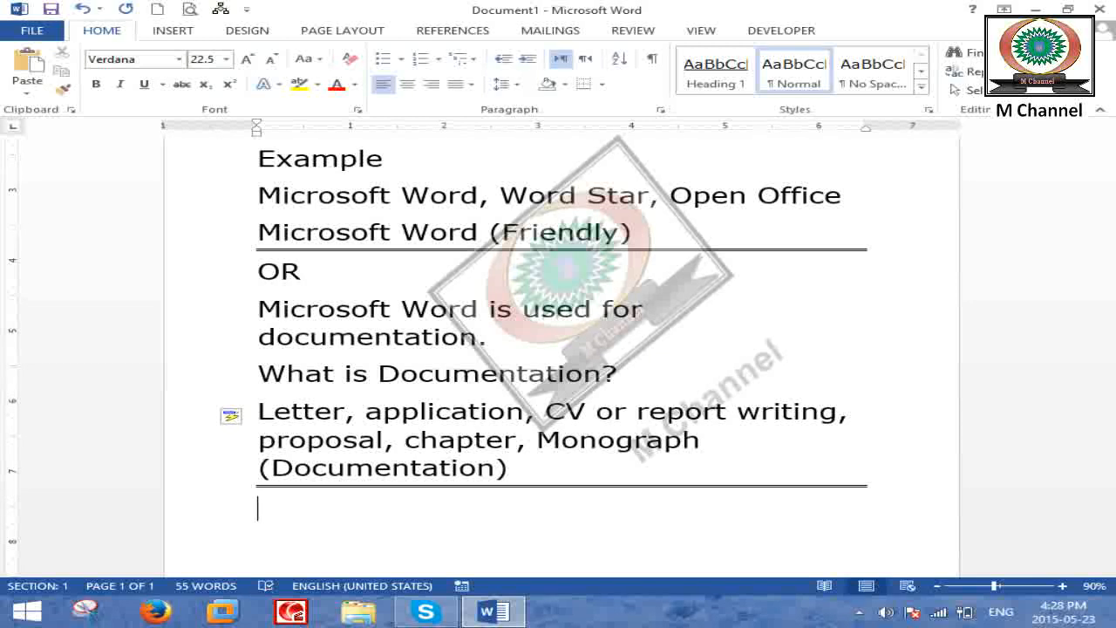
text(How to p)
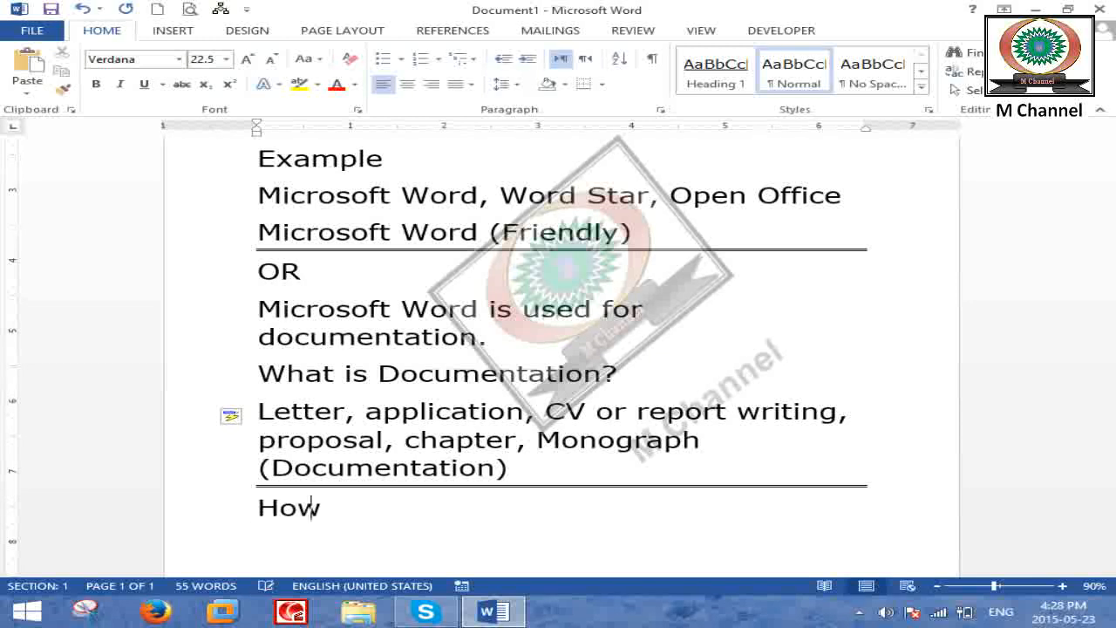
key(BackSpace)
text(open Micros)
key(BackSpace)
key(BackSpace)
text(osoft Word?)
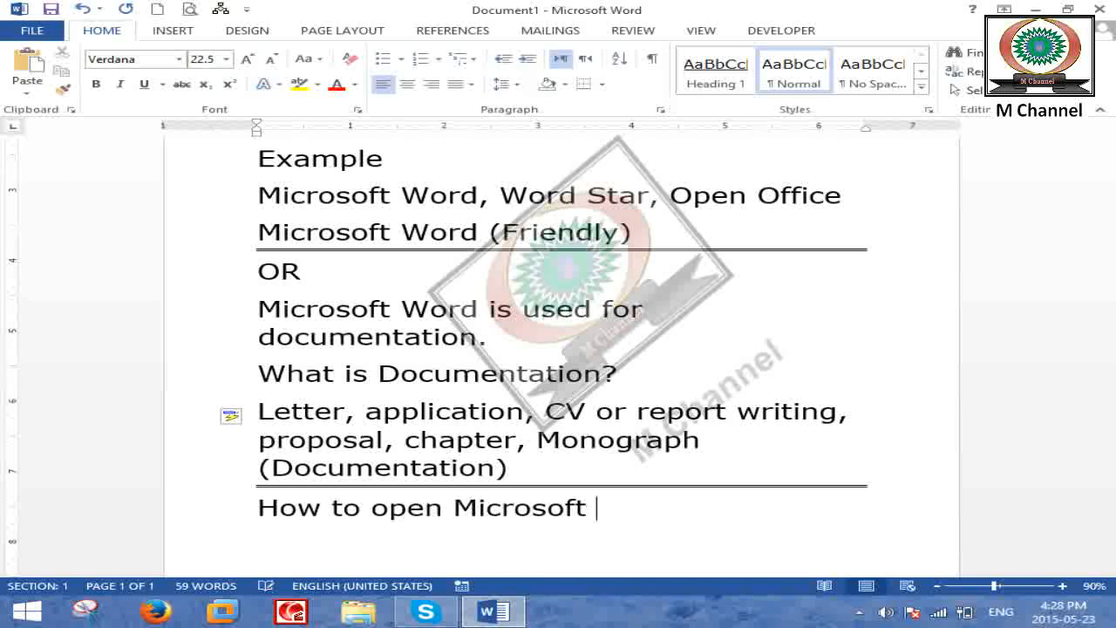
key(Return)
key(Tab)
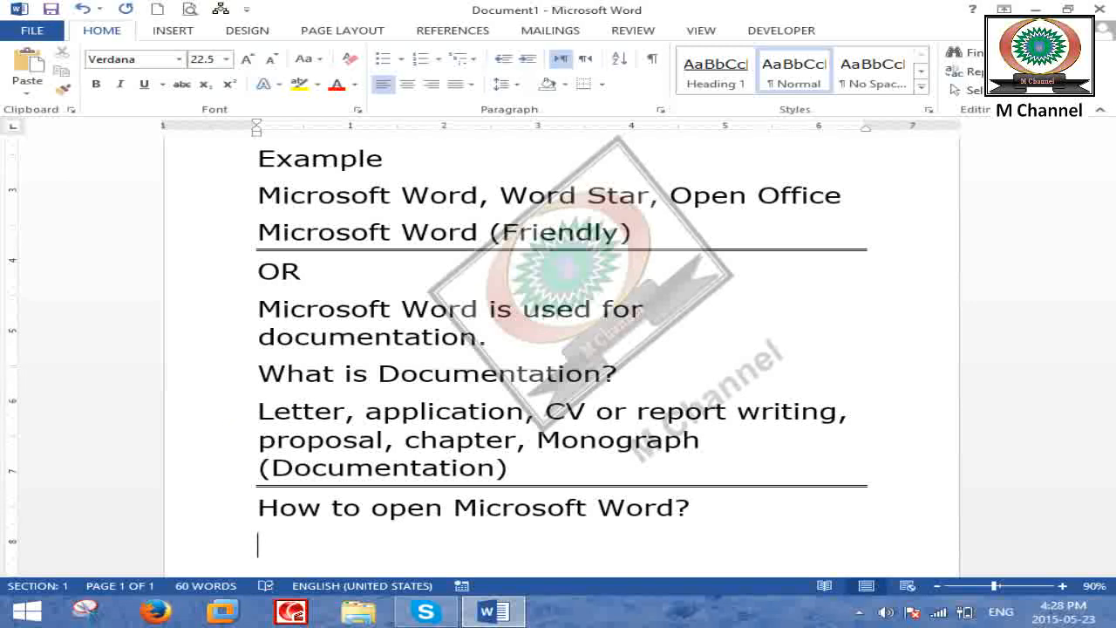
Write the first opening method as "Run", a right arrow and "Winword", followed by a tab space and "Press Enter".
scroll(711, 434, down, 3)
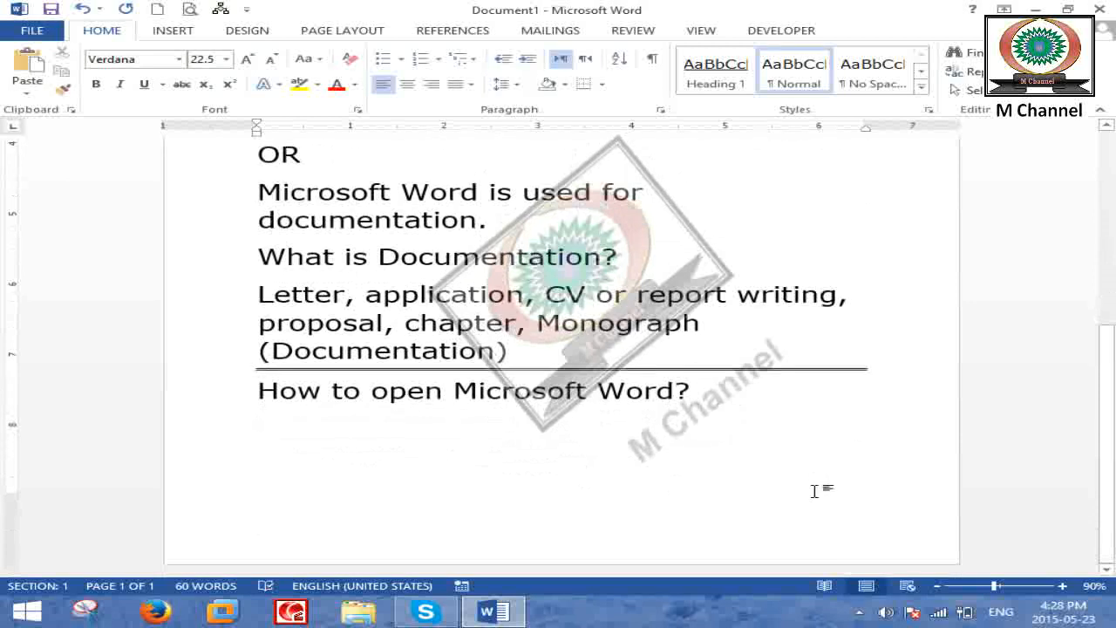
text(Run )
text(-->Winword)
key(Tab)
text(Press Enter)
key(Return)
Add "OR" and the second opening method "Windows Key+Q (Search)" on separate lines.
text(OR)
key(Return)
text(Widow)
key(BackSpace)
key(BackSpace)
key(BackSpace)
text(ndows Key_)
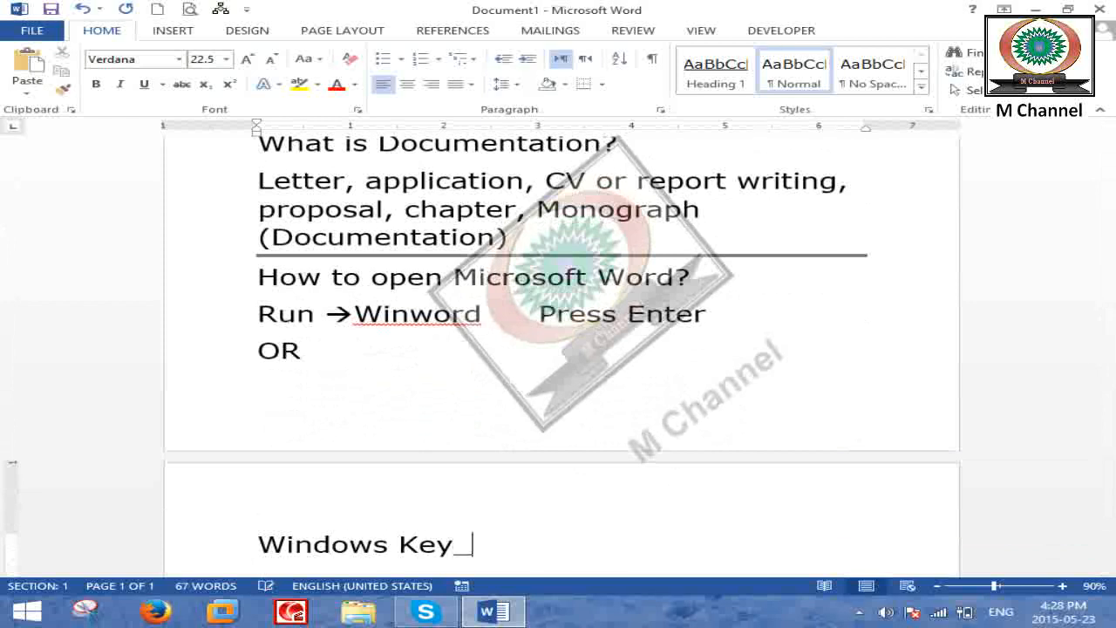
key(BackSpace)
text(+Q (Search))
key(Return)
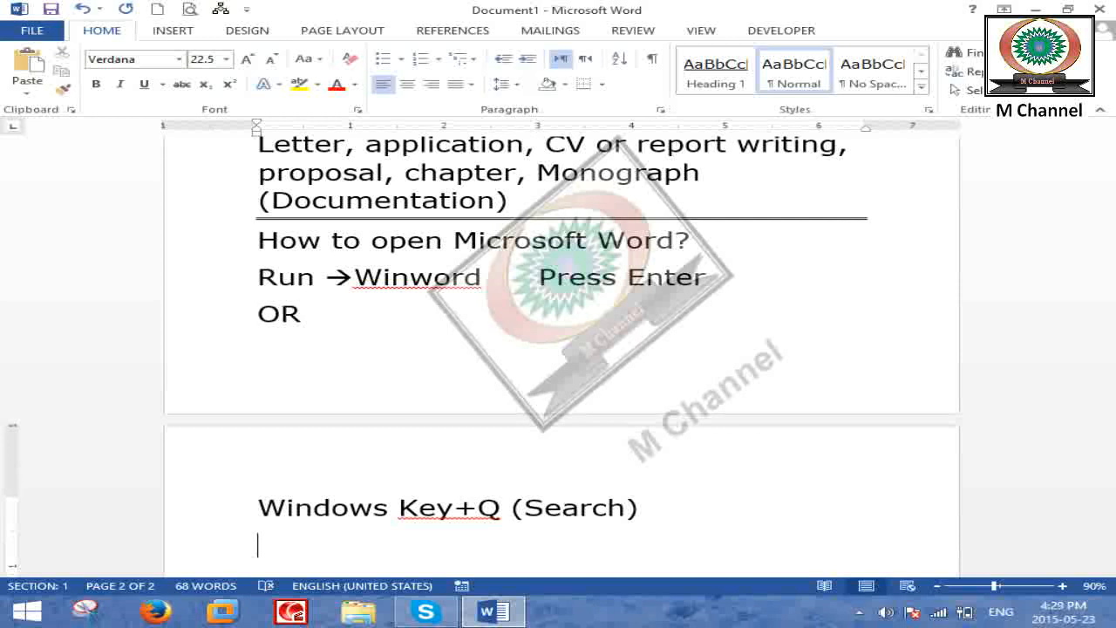
Search Windows for "word" to demonstrate the search method, and return to the document.
key(super+q)
text(word)
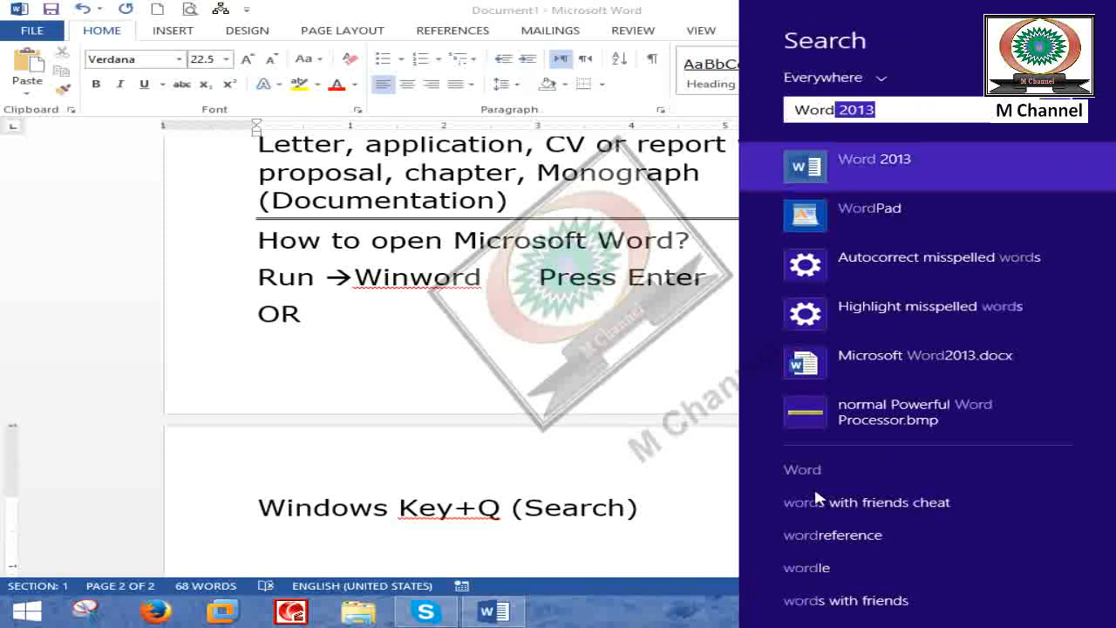
click(410, 559)
click(741, 515)
key(Return)
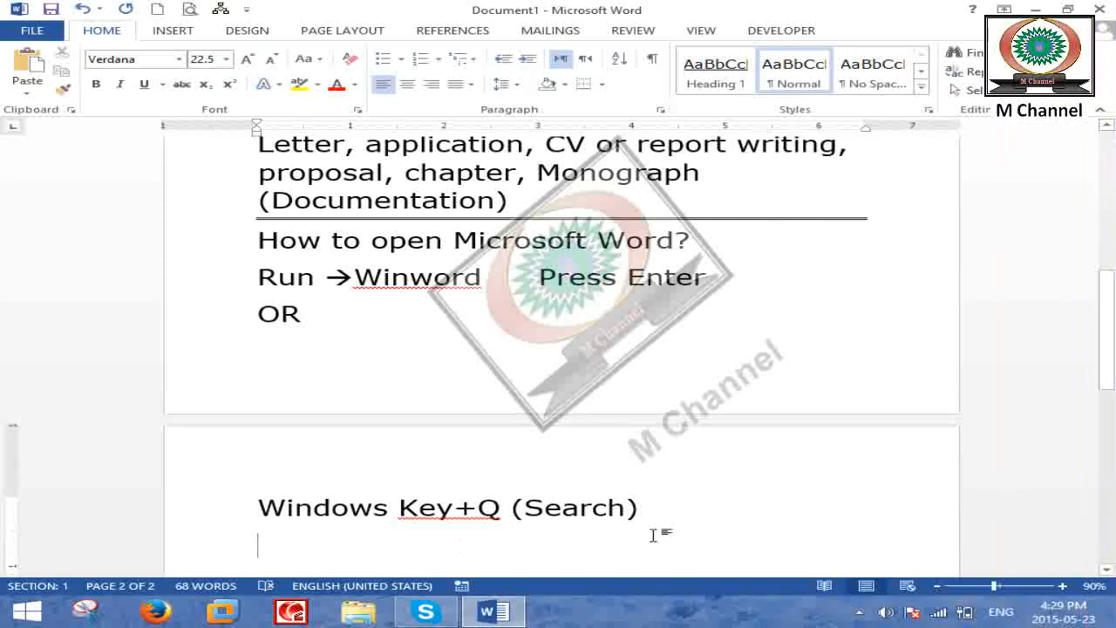
Insert a full-width divider below the search method and add the heading "Shortcut Method:" under it.
scroll(652, 530, down, 2)
text(====)
key(Return)
text(Shortcut)
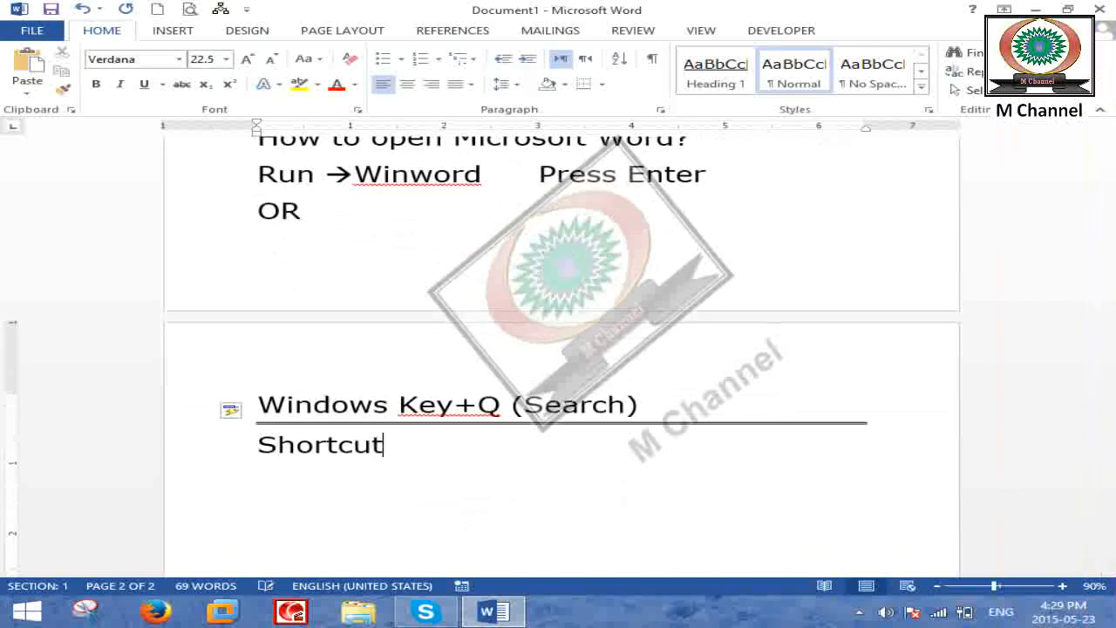
text( Method":)
key(Return)
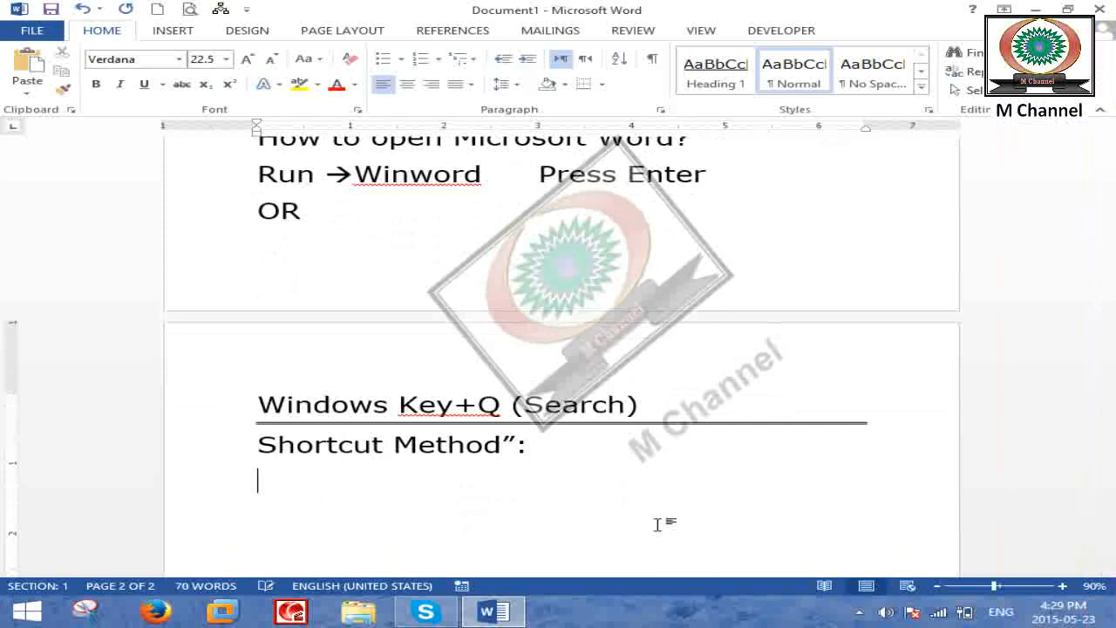
key(BackSpace)
text(:)
Find Word 2013 with Windows search and open its file location in File Explorer.
key(super+q)
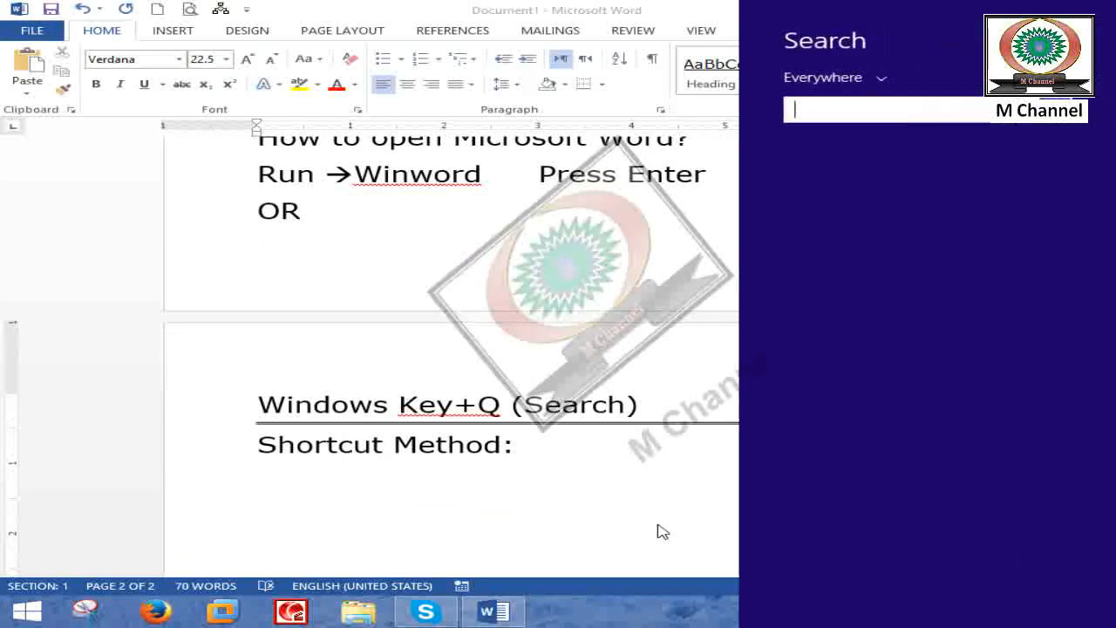
text(word 2013)
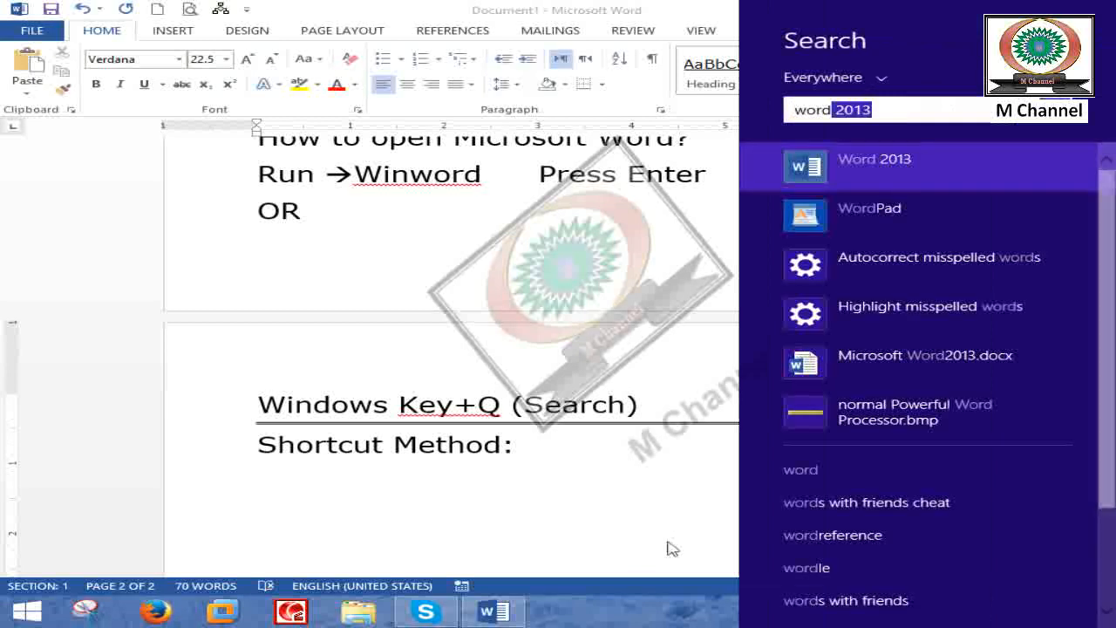
right_click(918, 186)
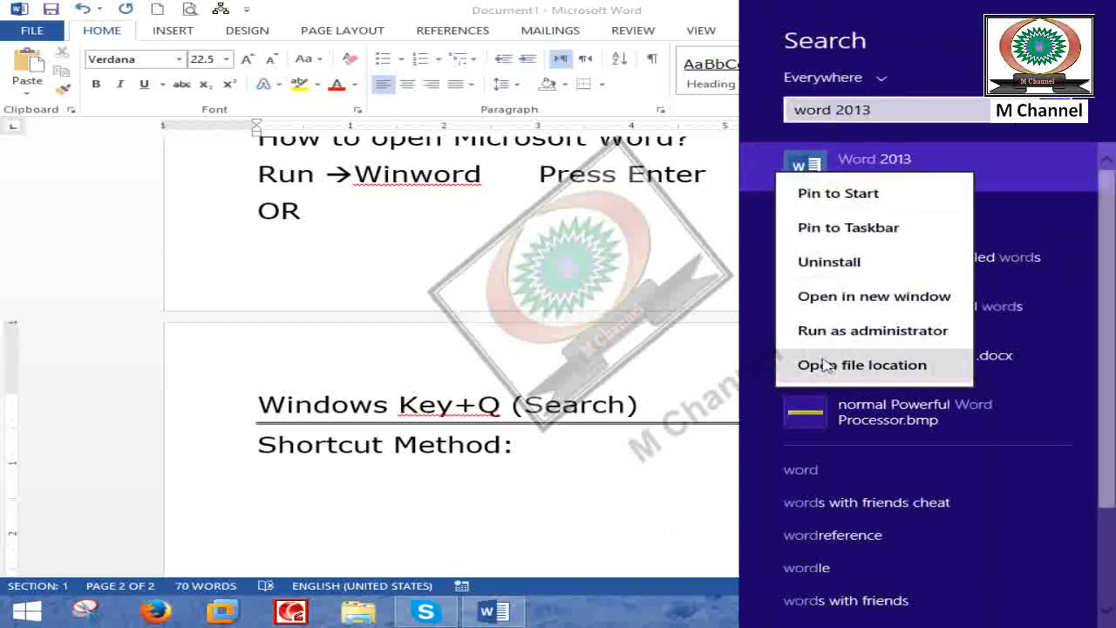
click(872, 383)
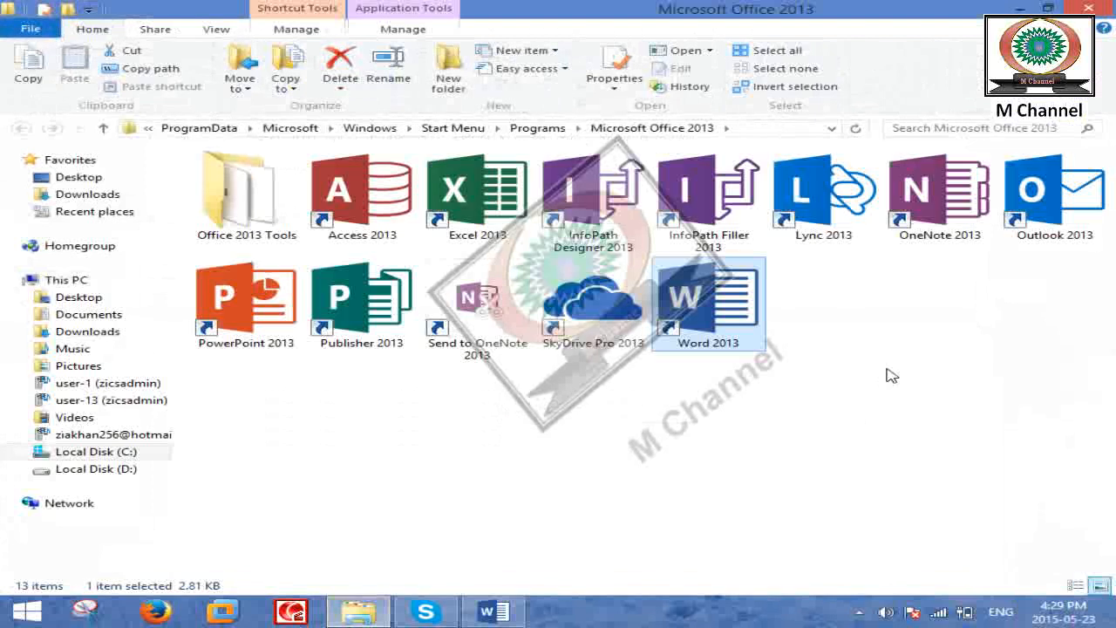
Assign the shortcut key Ctrl + Alt + 1 to Word 2013 in its properties, grant administrator permission, and close the folder window.
right_click(732, 305)
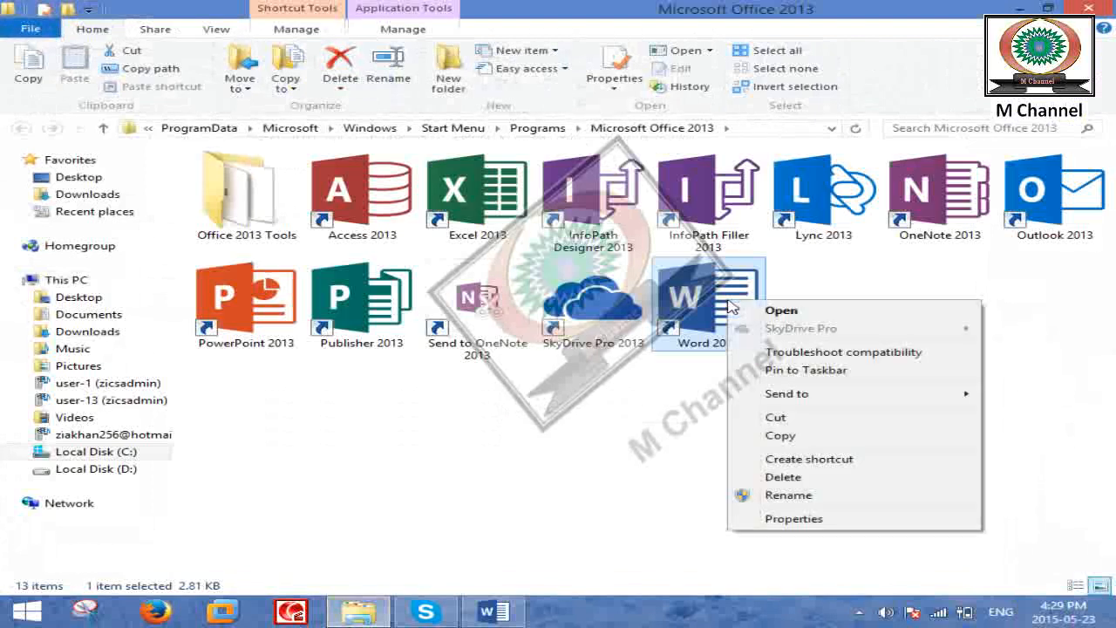
click(832, 518)
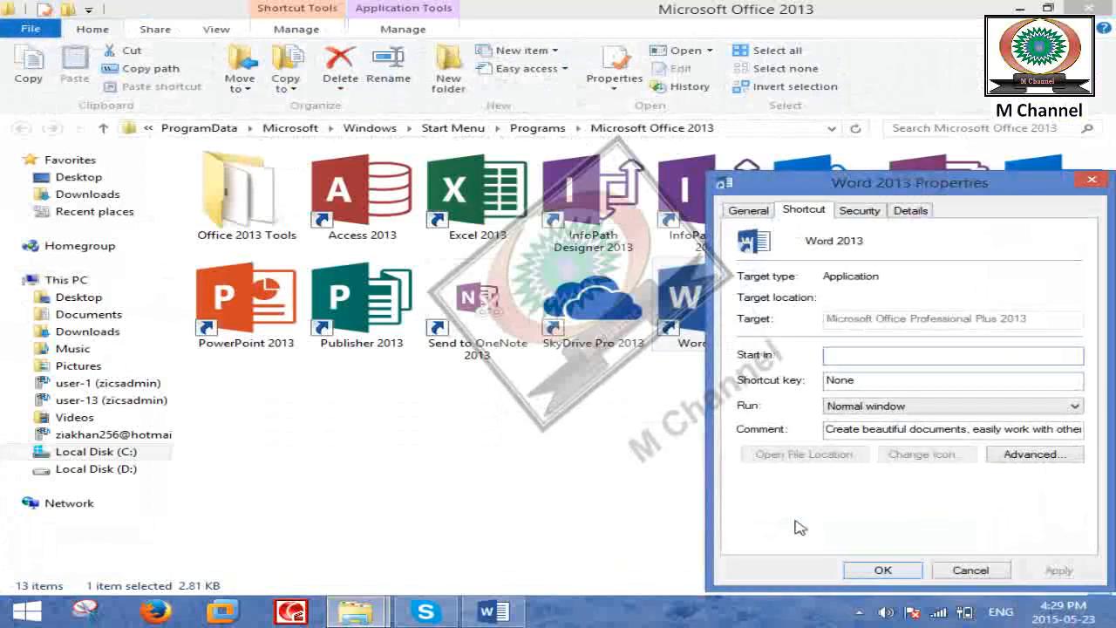
drag(900, 185, 734, 100)
click(743, 296)
key(1)
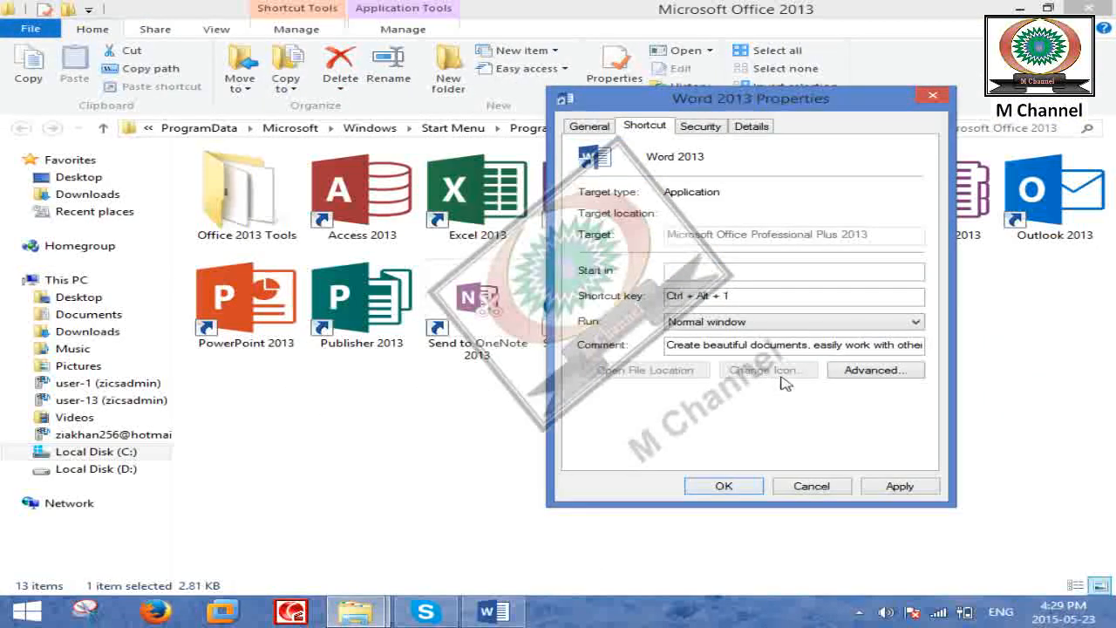
click(710, 490)
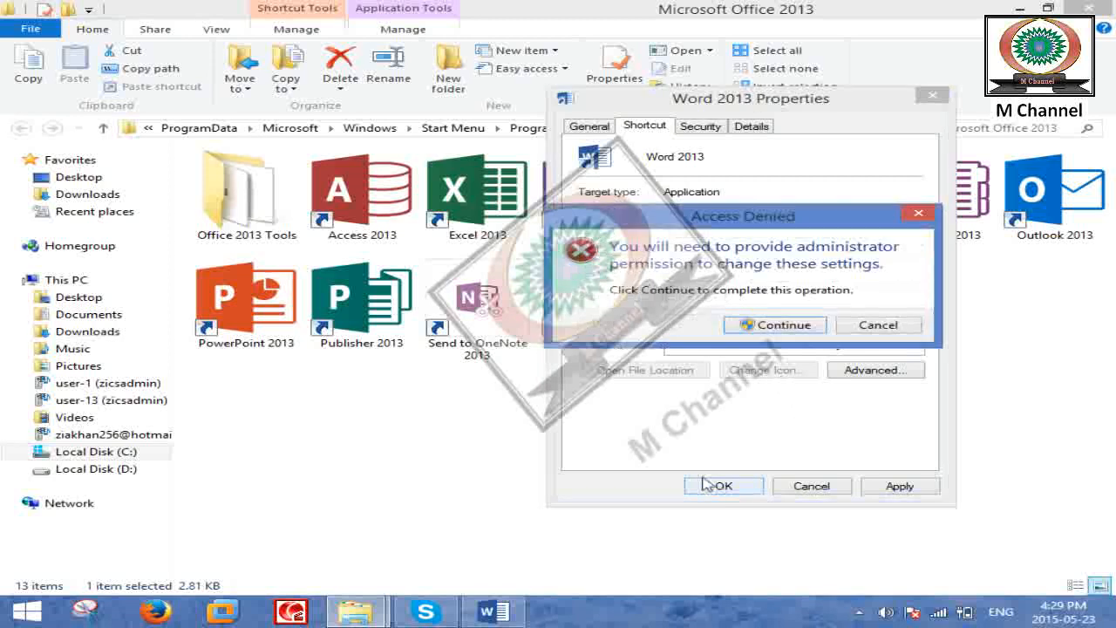
click(779, 324)
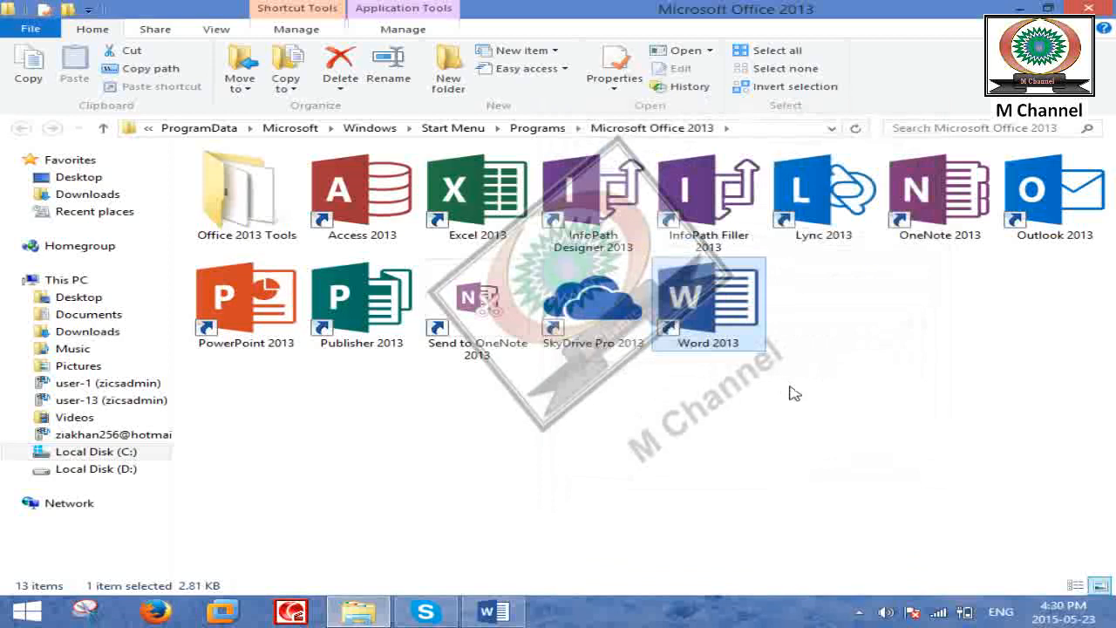
click(1089, 9)
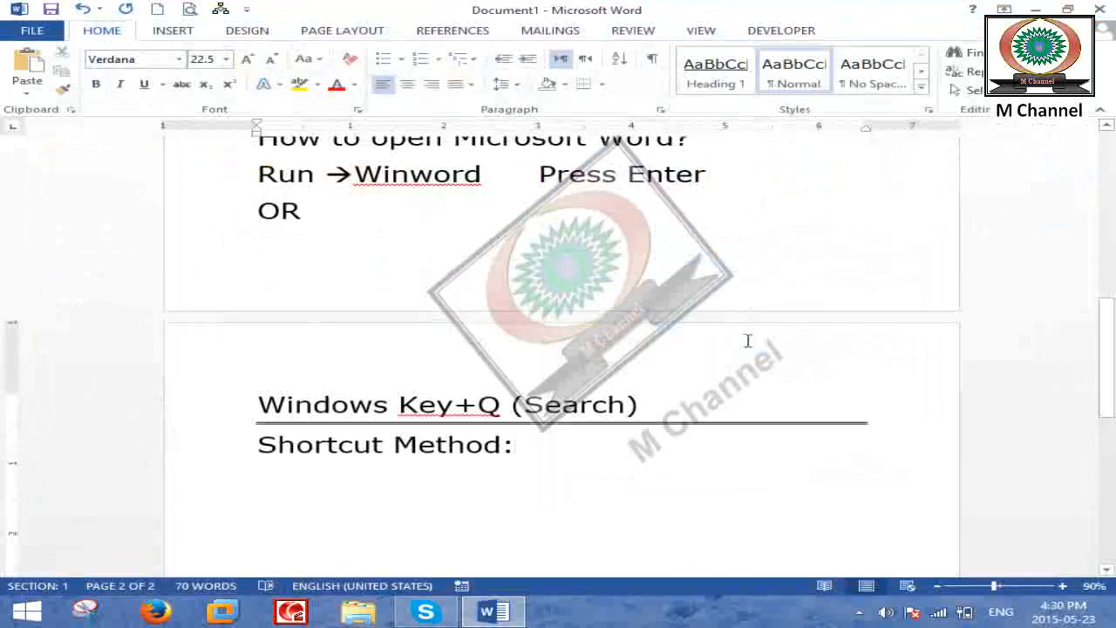
Test the shortcut by launching a new Word window, close that window, and return to the notes document.
key(ctrl+alt+w)
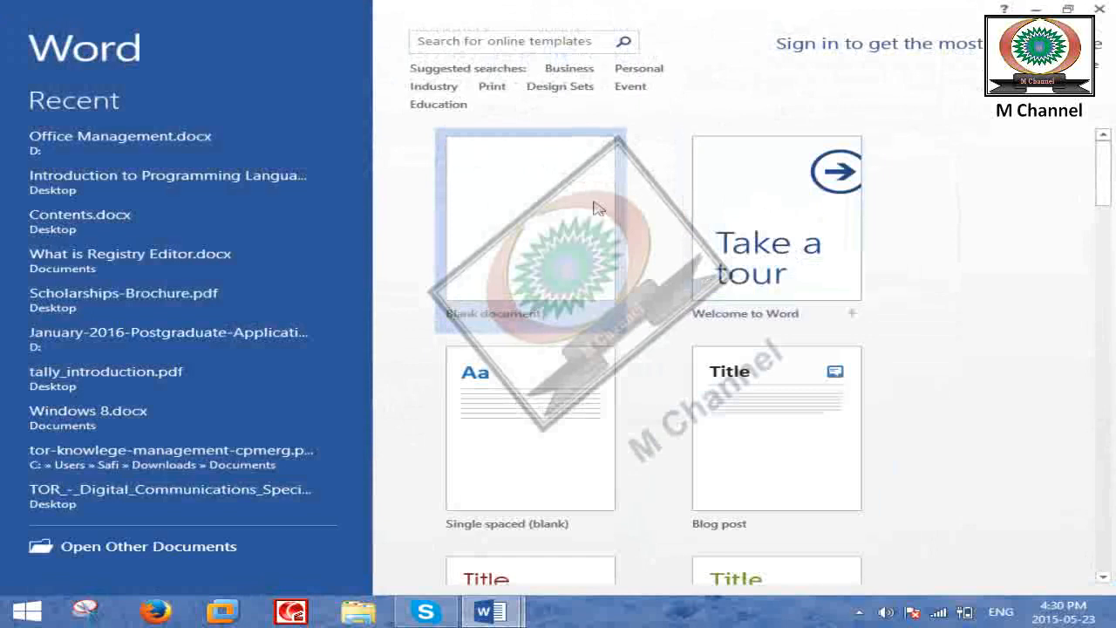
click(1068, 9)
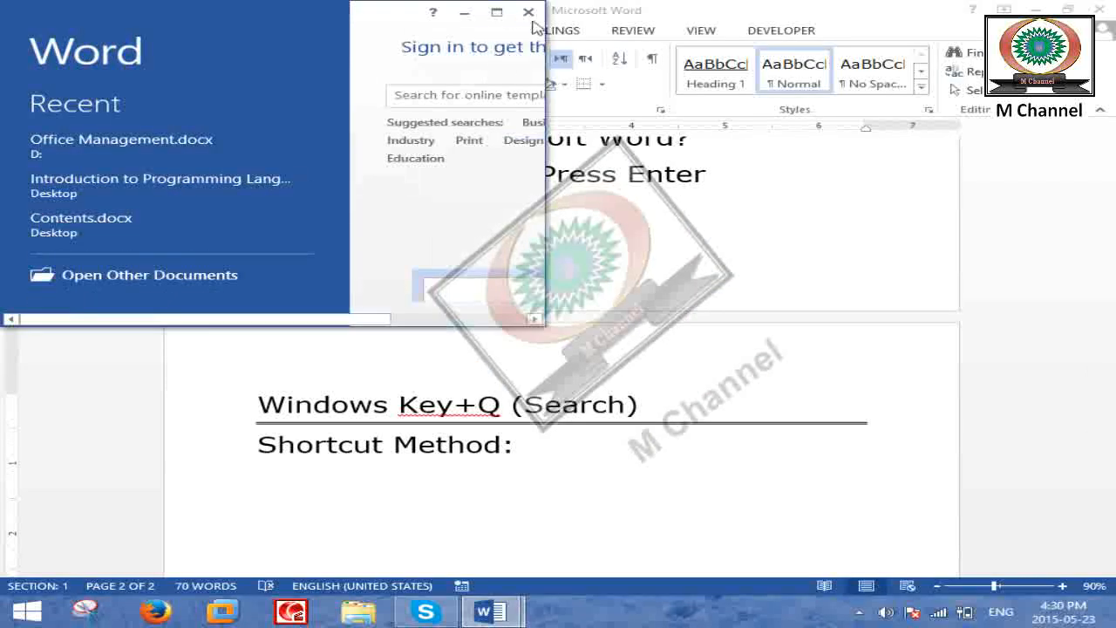
click(528, 12)
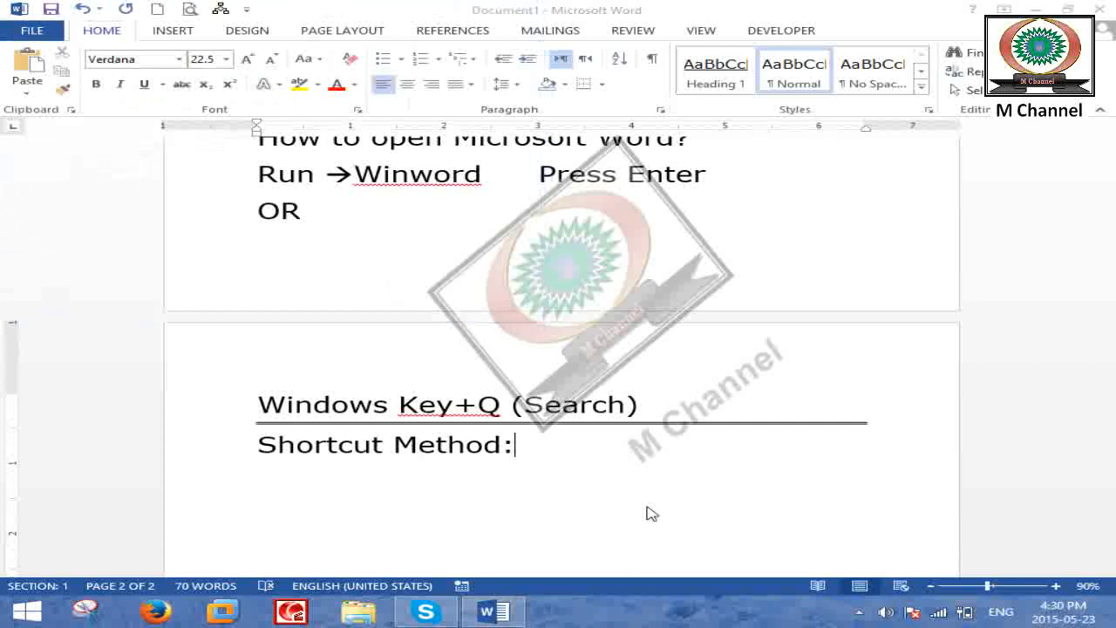
click(494, 615)
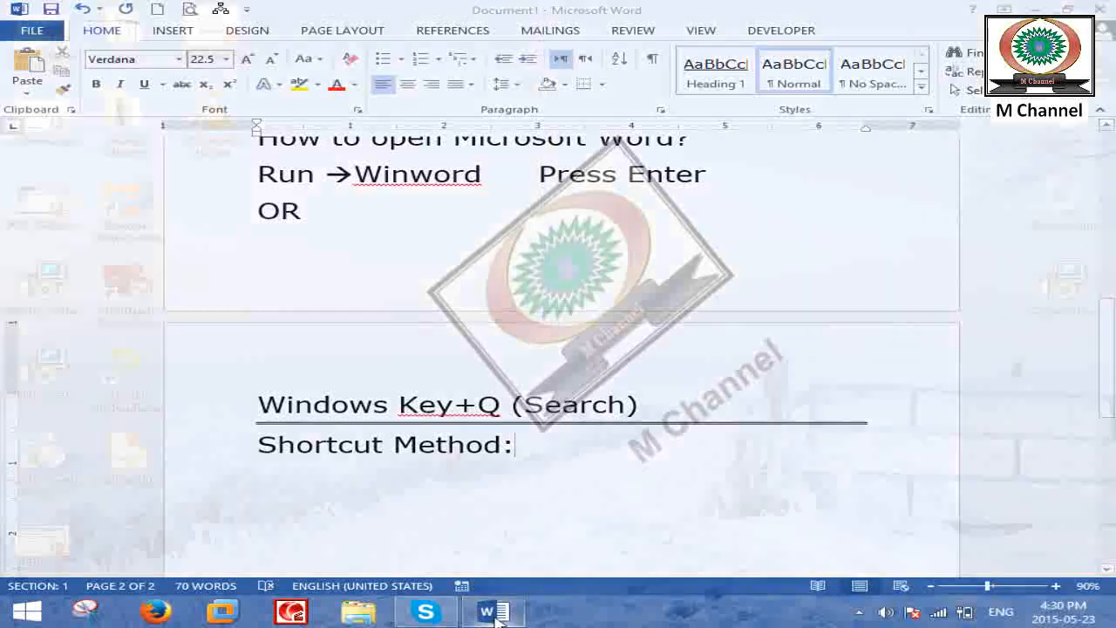
click(494, 615)
Start a numbered list under "Shortcut Method:" with the items "Ctrl+Q (Search)" and "Type→Word".
key(Return)
text(1. Q)
key(BackSpace)
text(Ctrl+Q (Search))
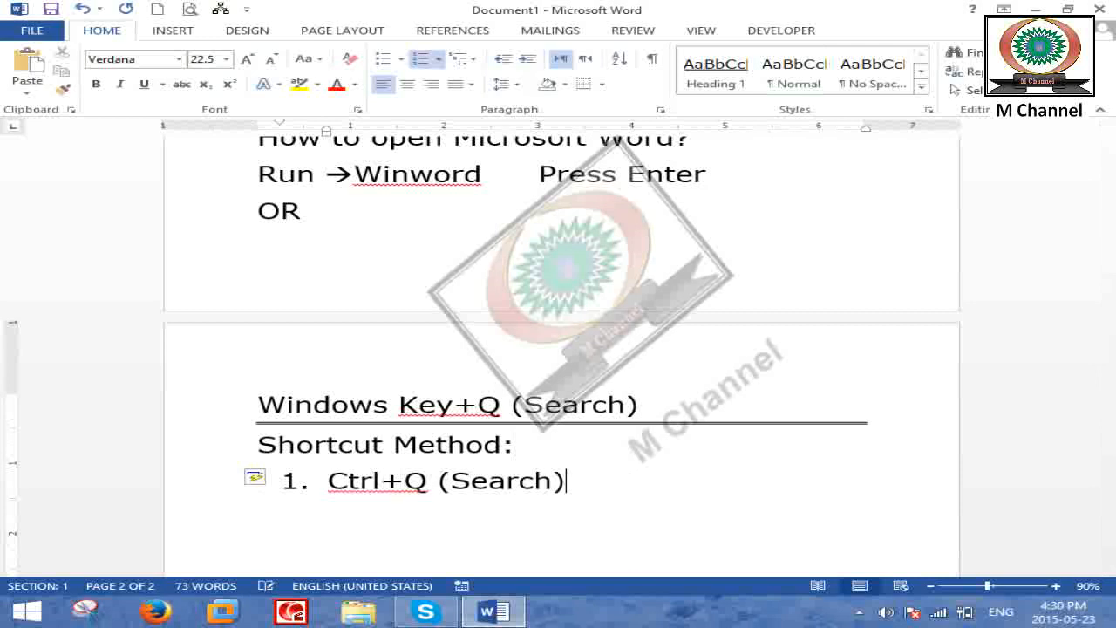
key(Return)
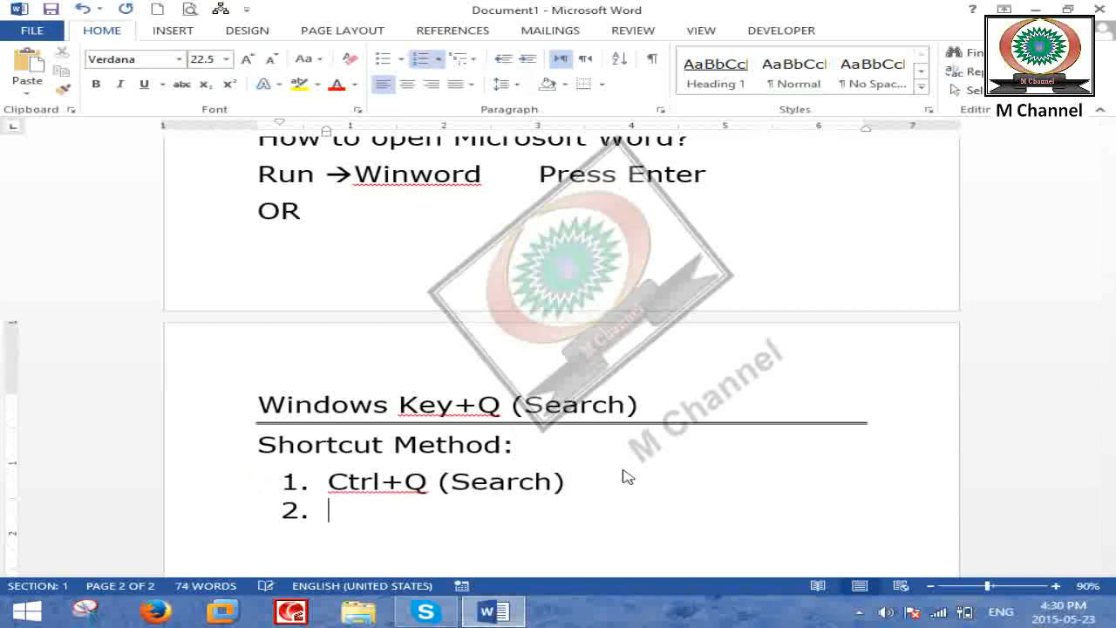
text(type-->Wor)
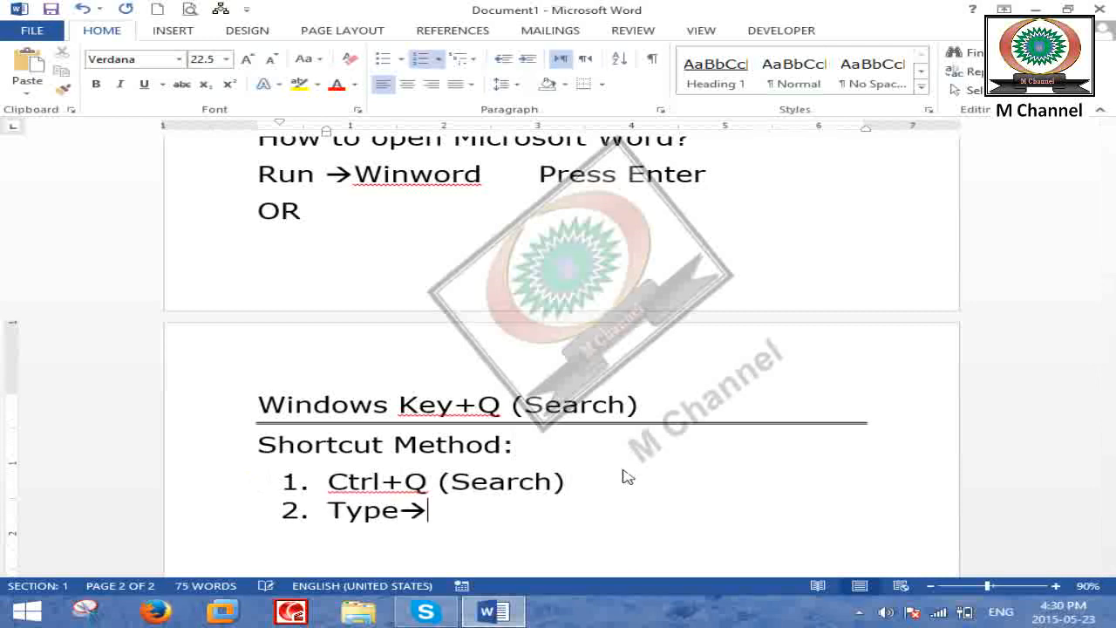
text(d)
Add list items 3 "Right click on Word→click on Open File Location" and 4 "Right click on Word Icon".
key(Return)
text(right click on )
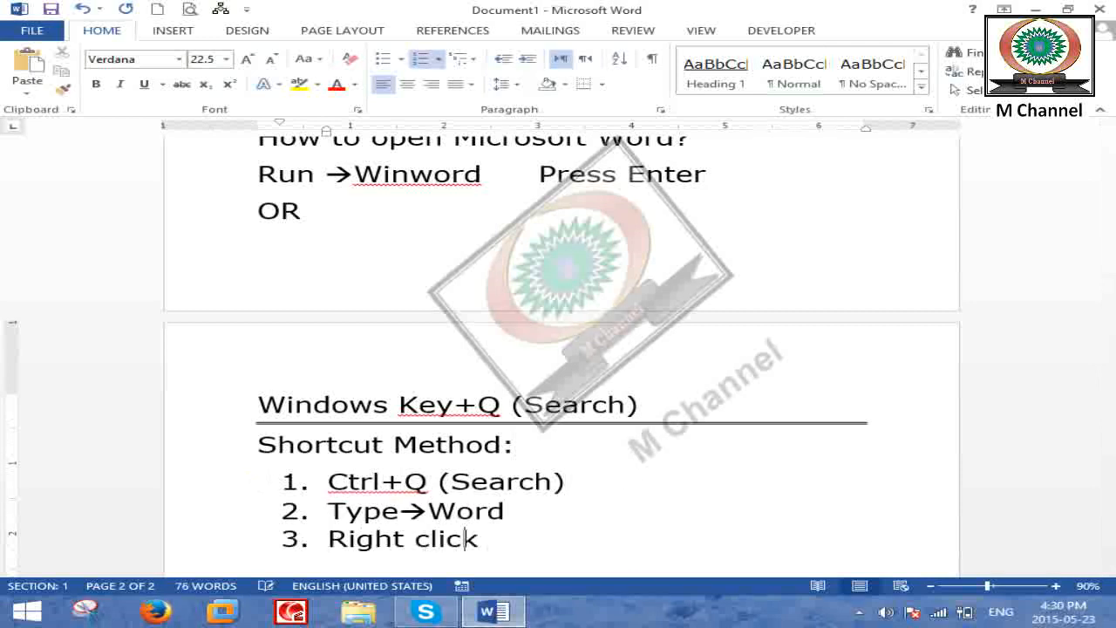
text(Word-->p)
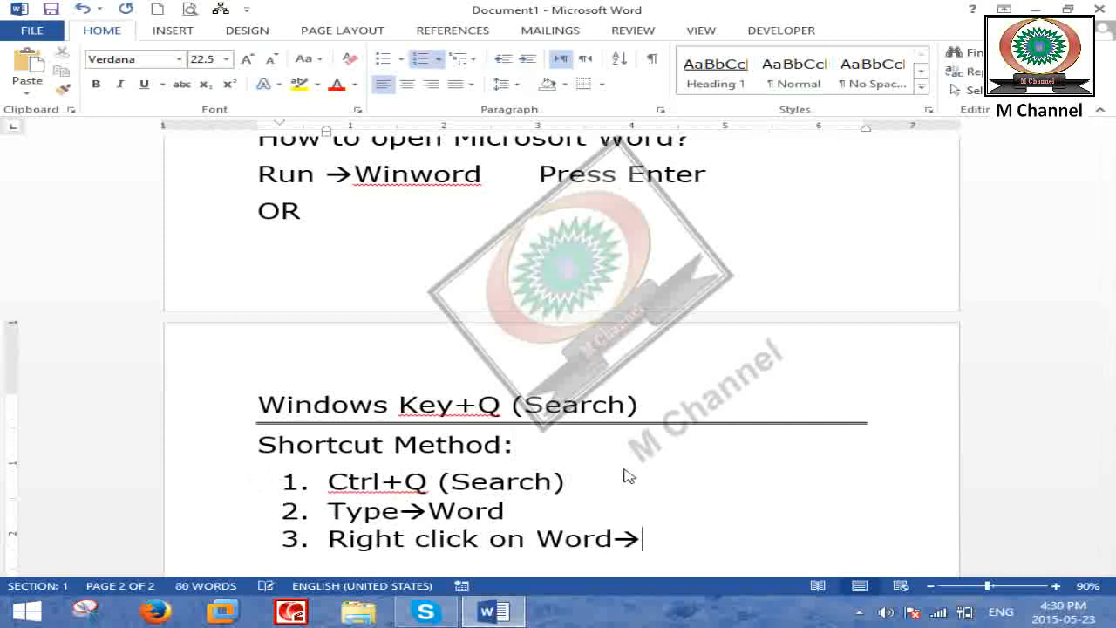
key(BackSpace)
text(click on Fi)
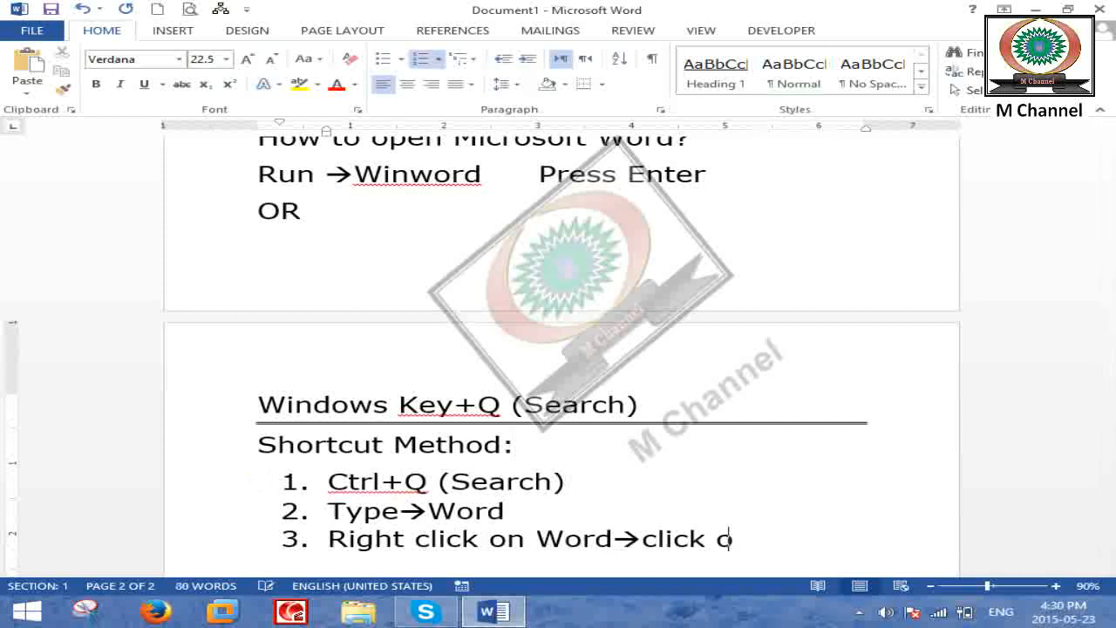
key(BackSpace)
key(BackSpace)
text(Open File Location)
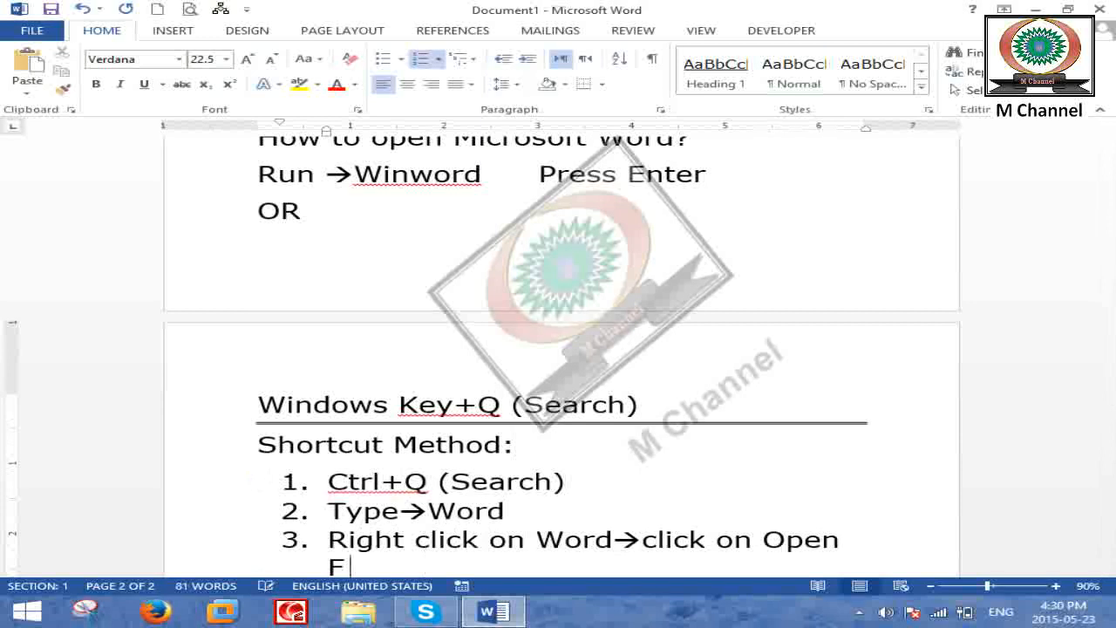
key(Return)
text(Right click on Word Icon)
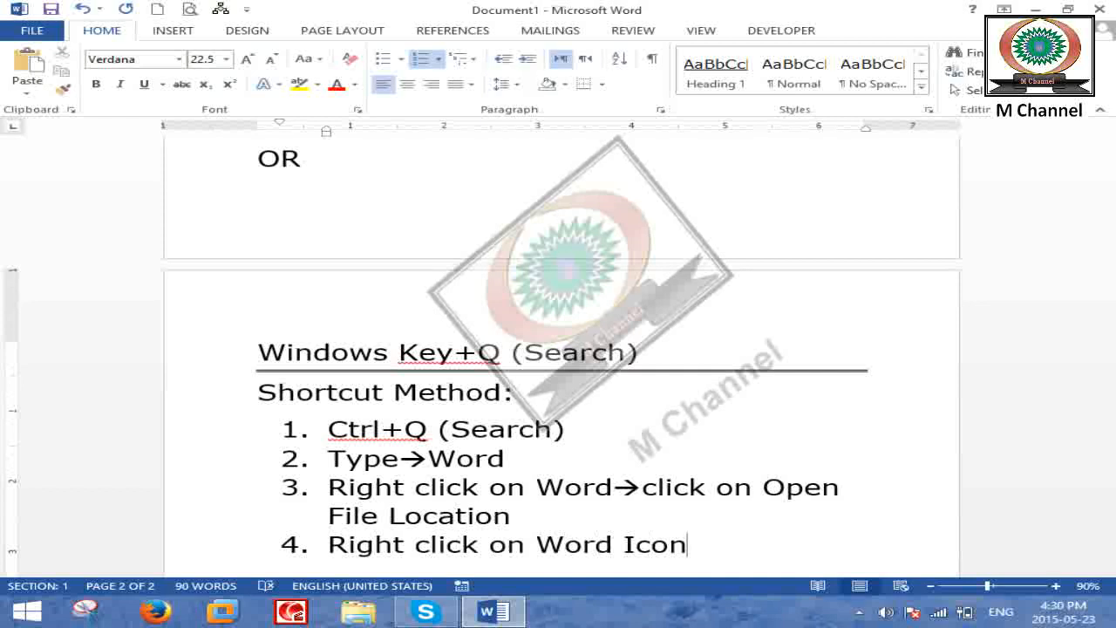
Add list item 5 reading "Properties→Type 1 (Ctrl+alt+1)".
key(Return)
text(Prop)
text(erties-->T)
text(ype 1)
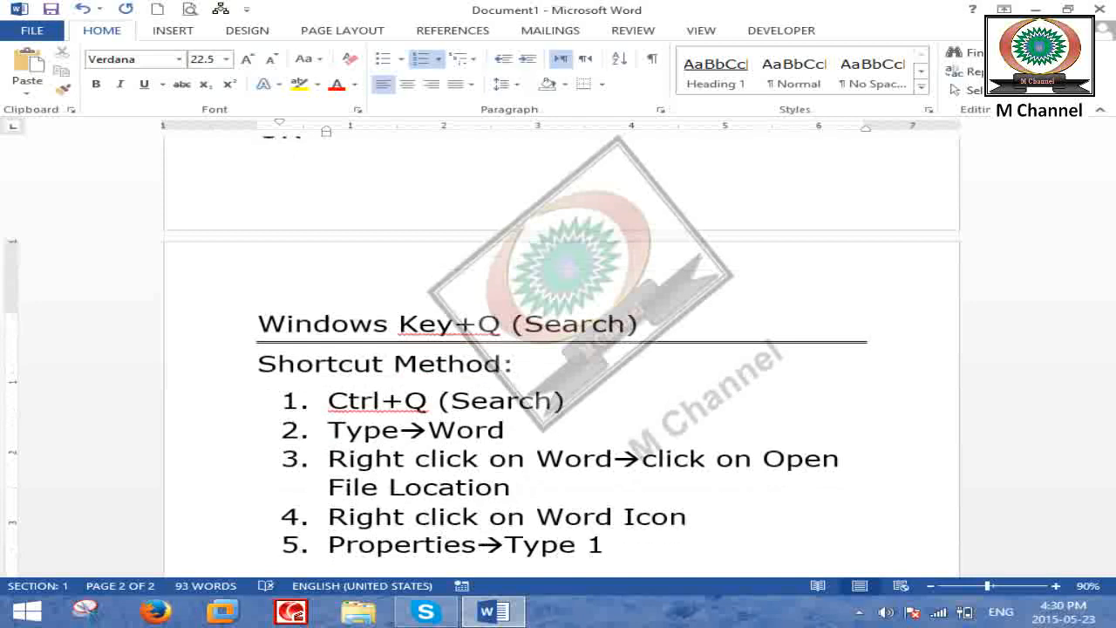
text( (C)
key(BackSpace)
key(BackSpace)
text((Ctrl)
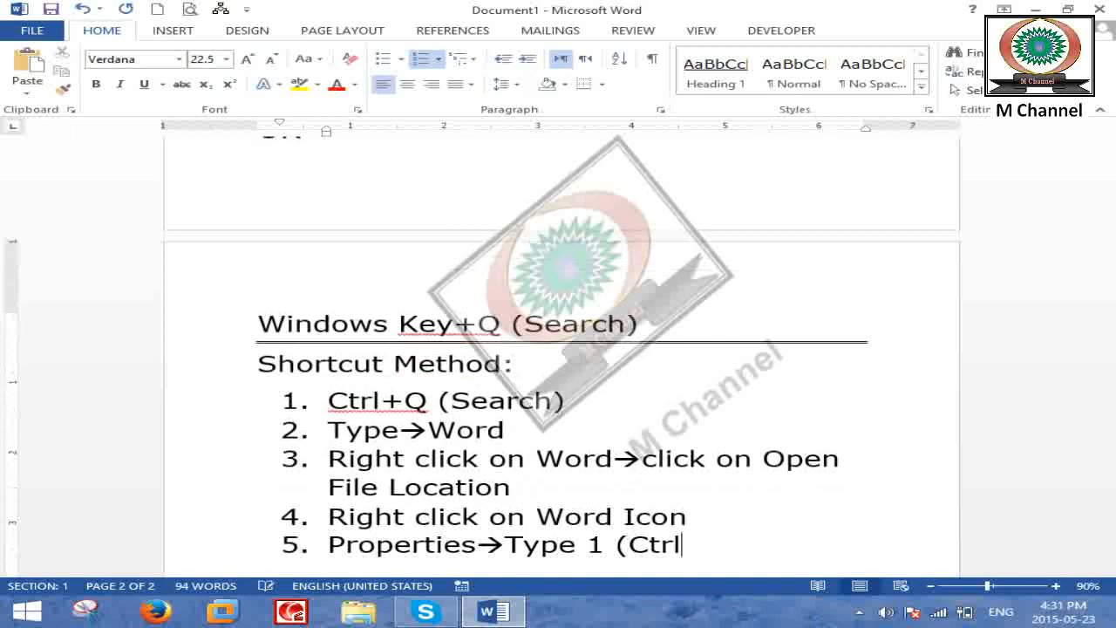
key(BackSpace)
text(l+al)
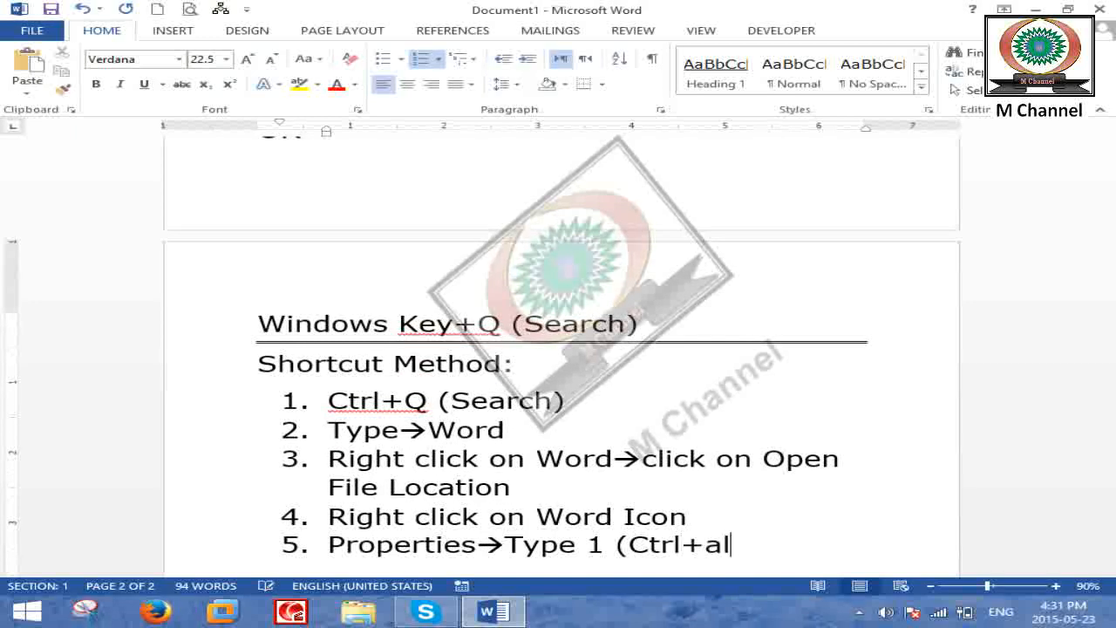
text(t+1))
Add list items 6 "Ok" and 7 "Press Ctrl+alt+1 (Word)".
key(Return)
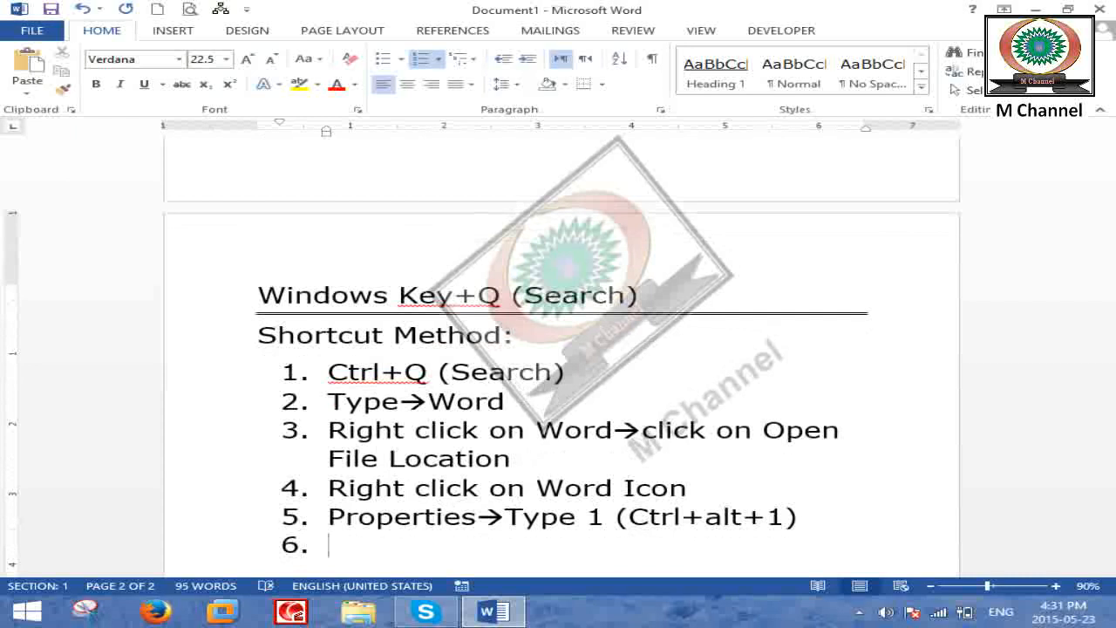
text(Ok)
key(Return)
text(Press Ctr+)
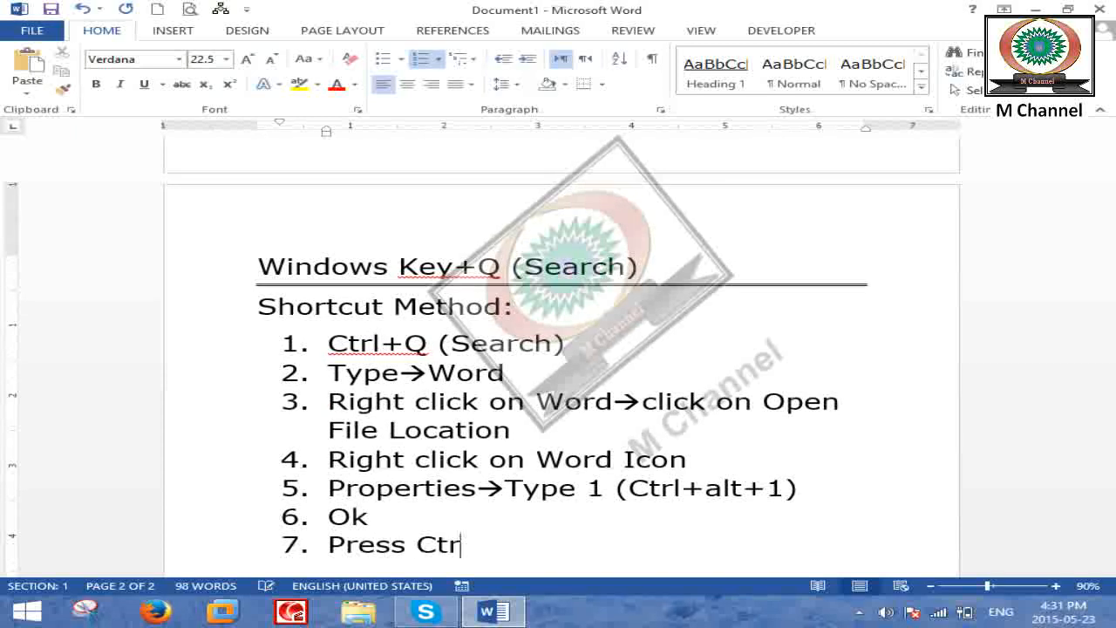
key(BackSpace)
key(BackSpace)
text(rl+alt)
text(1)
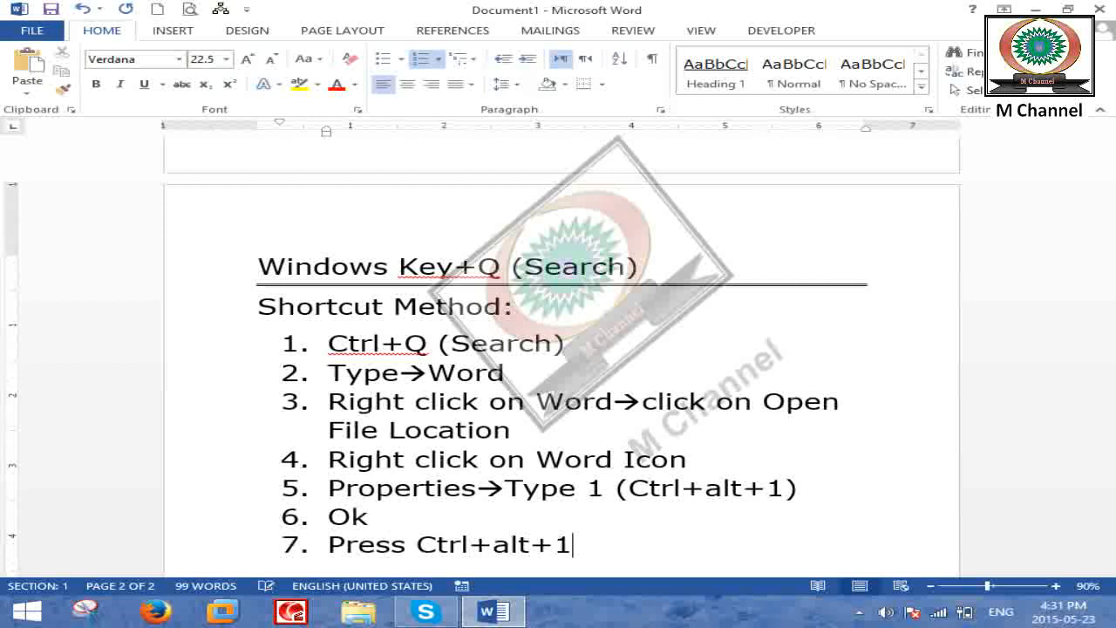
text( (Word))
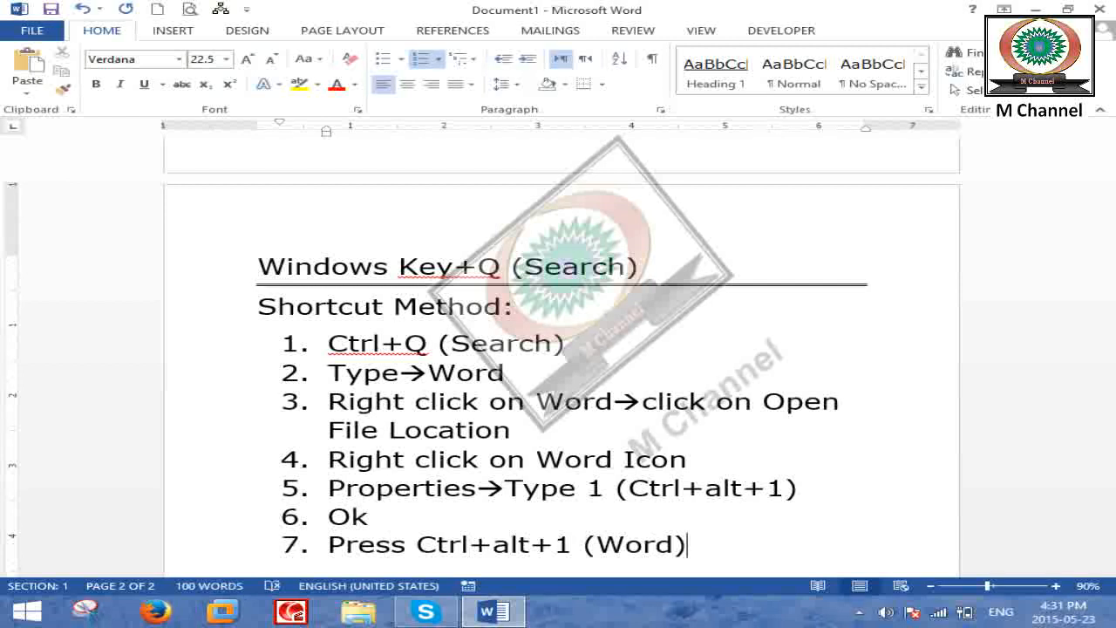
End the numbered list and insert a full-width double-line divider below it.
key(Return)
key(Return)
text(======)
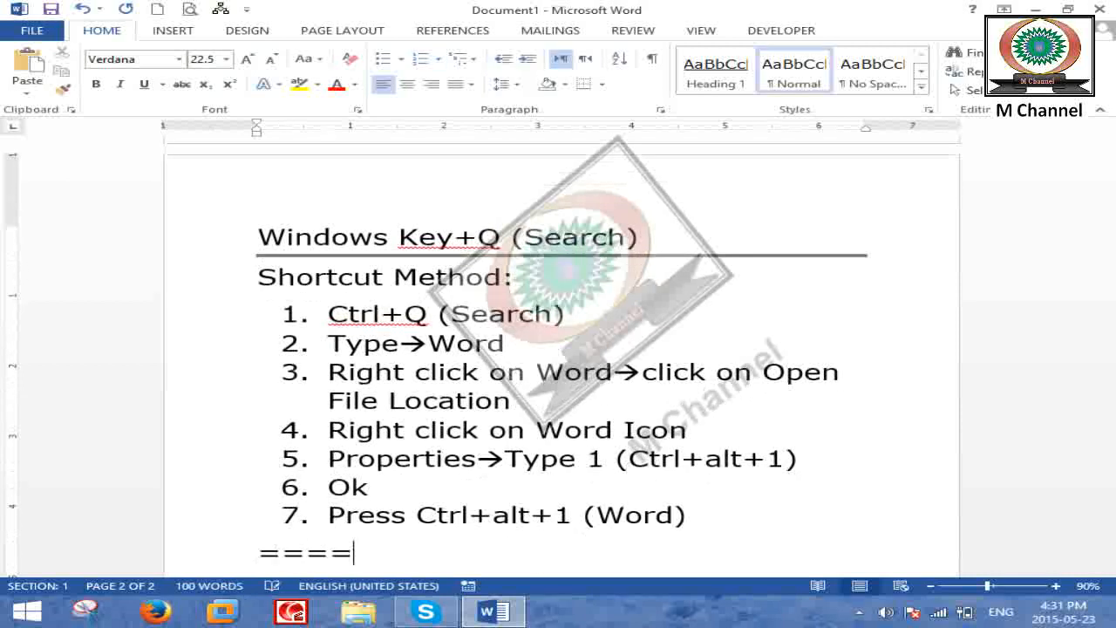
key(Return)
scroll(855, 451, down, 3)
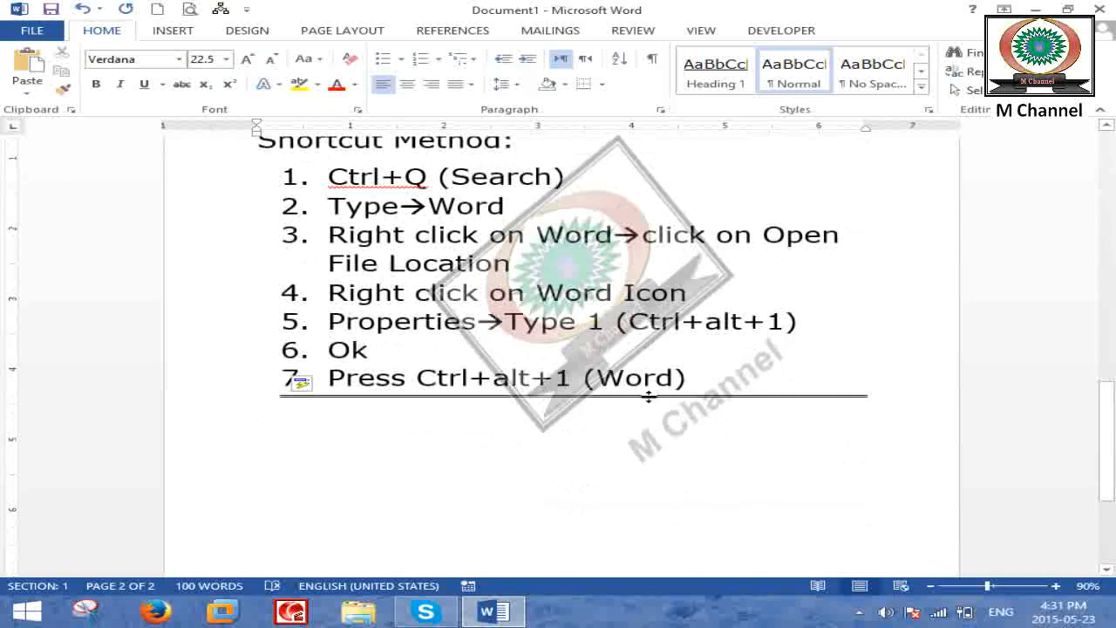
Try to launch "Word" from the Run dialog, and open and dismiss Windows search.
right_click(27, 613)
click(112, 573)
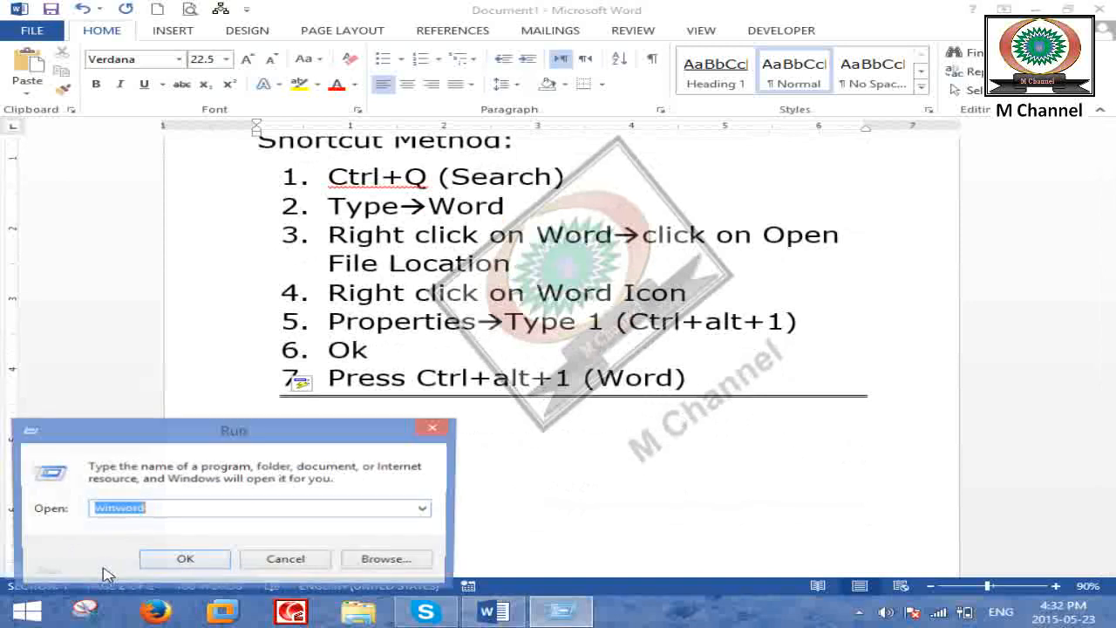
text(Word)
key(Return)
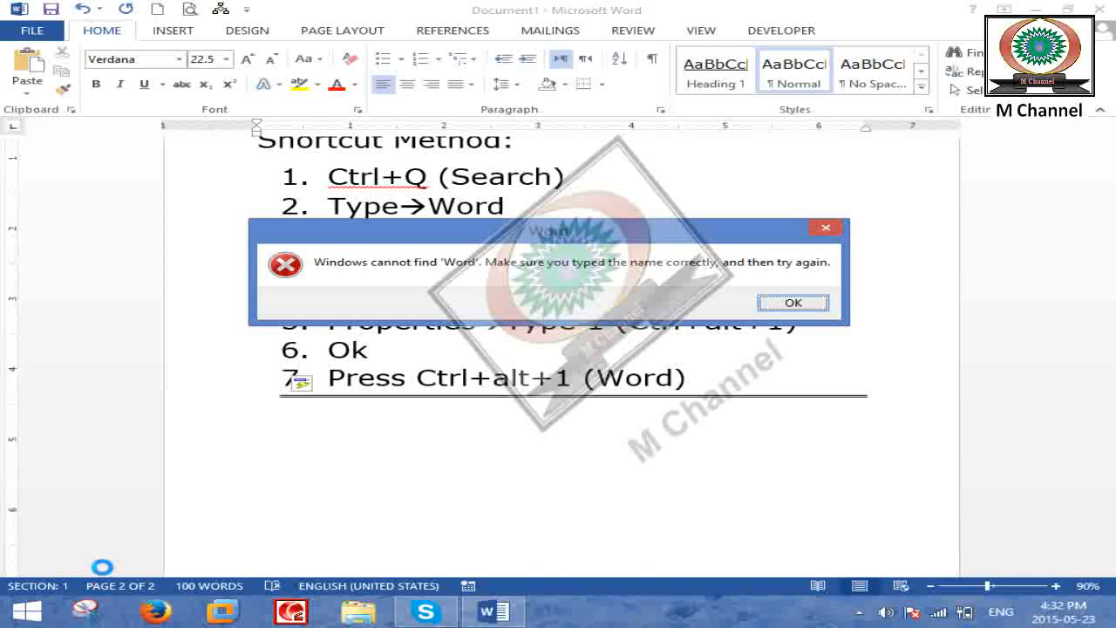
key(Return)
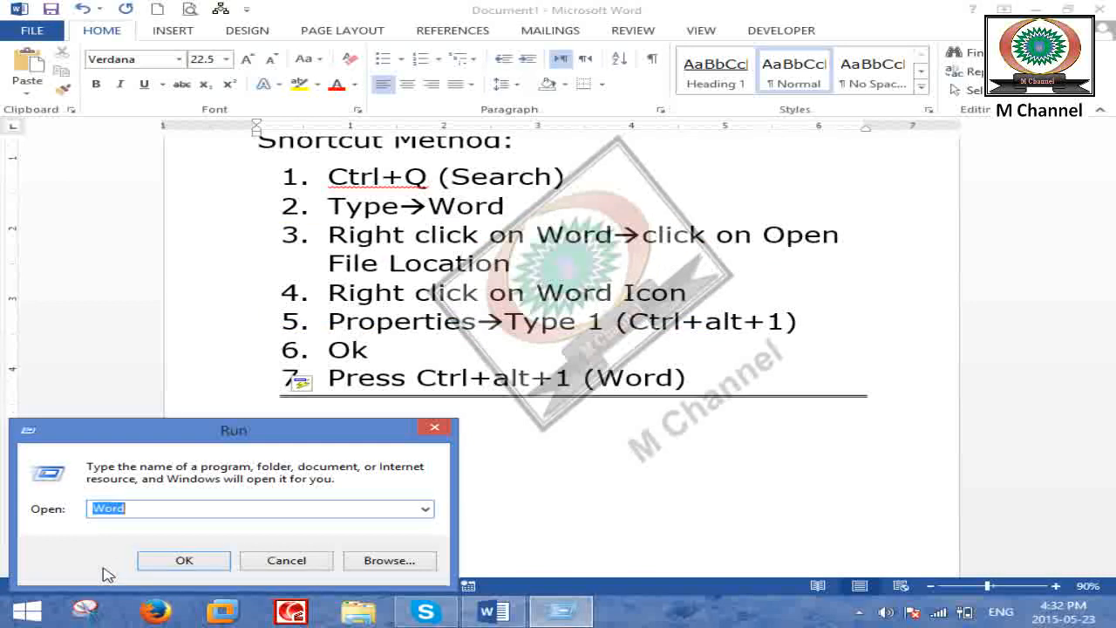
key(Return)
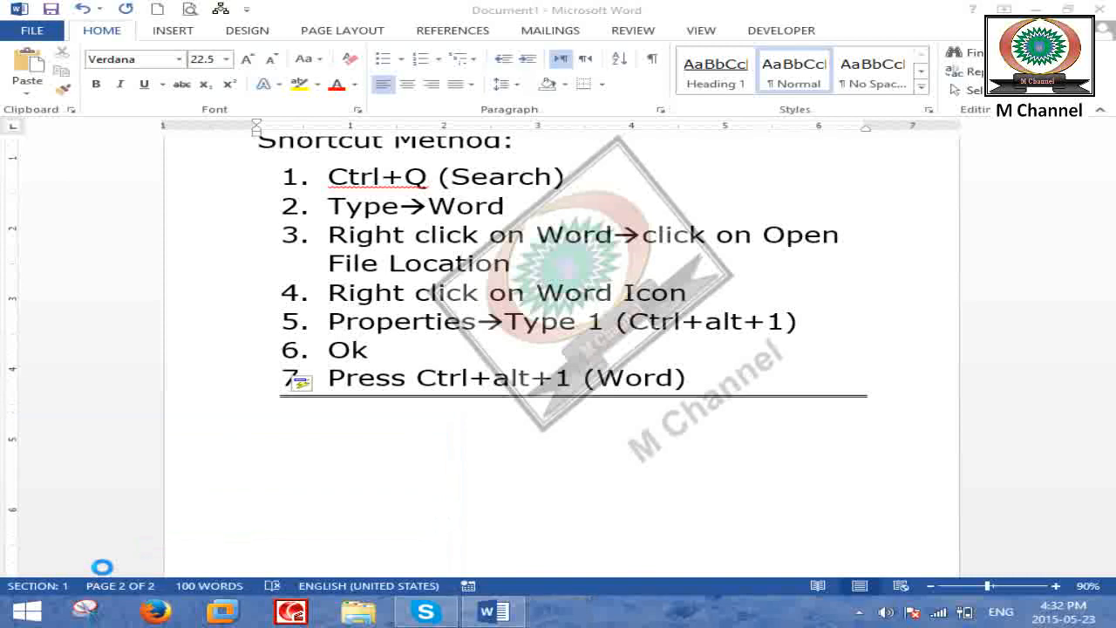
key(super+q)
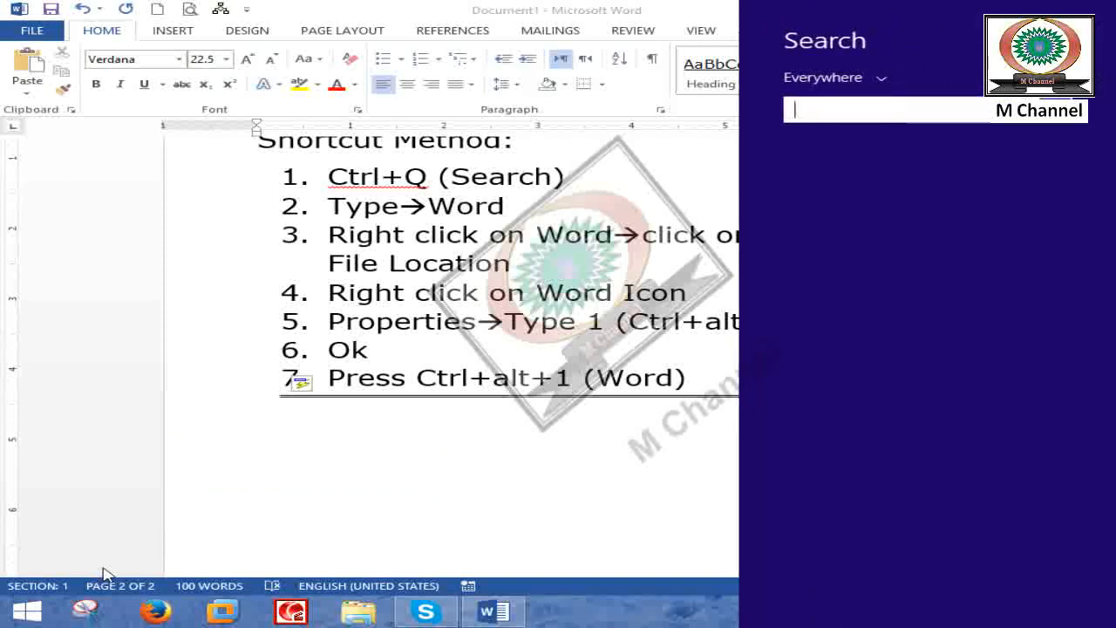
key(Escape)
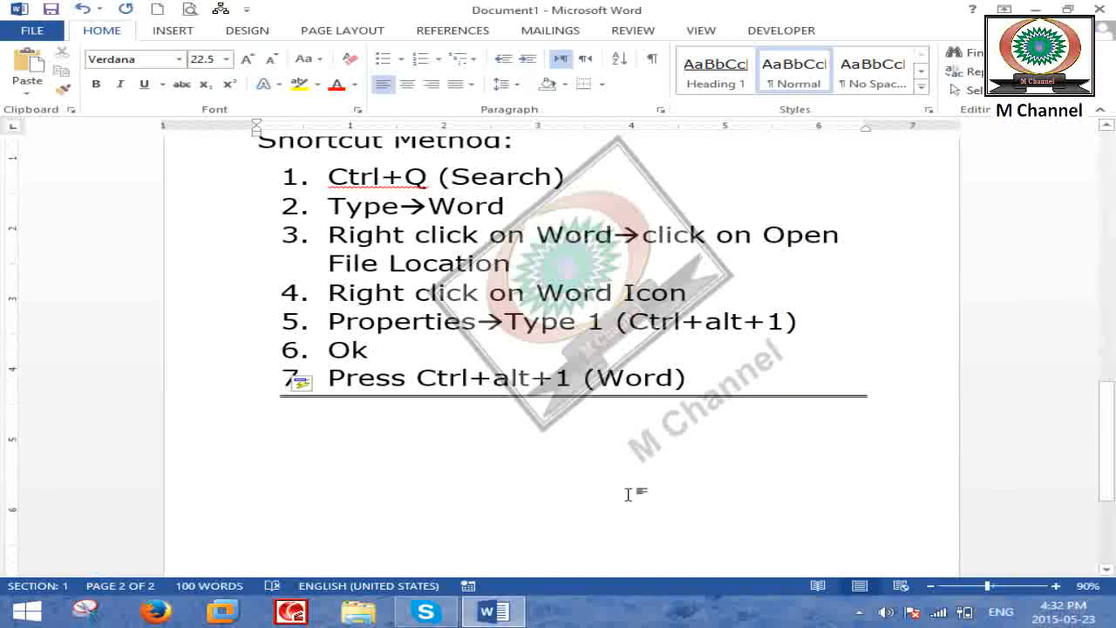
text(Rawala)
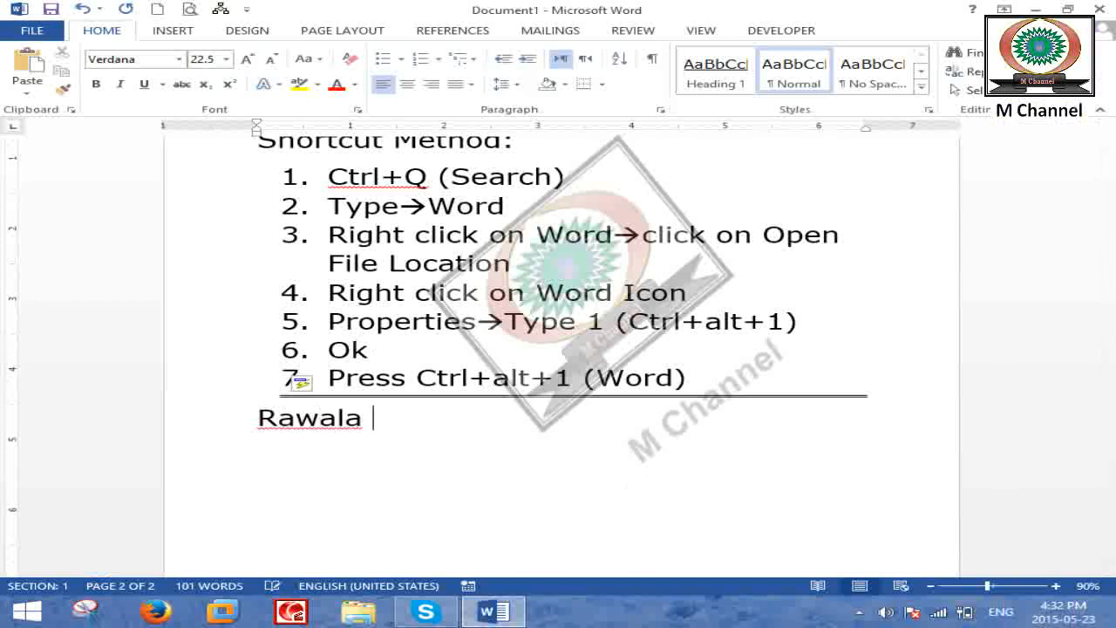
key(Return)
text(Kha)
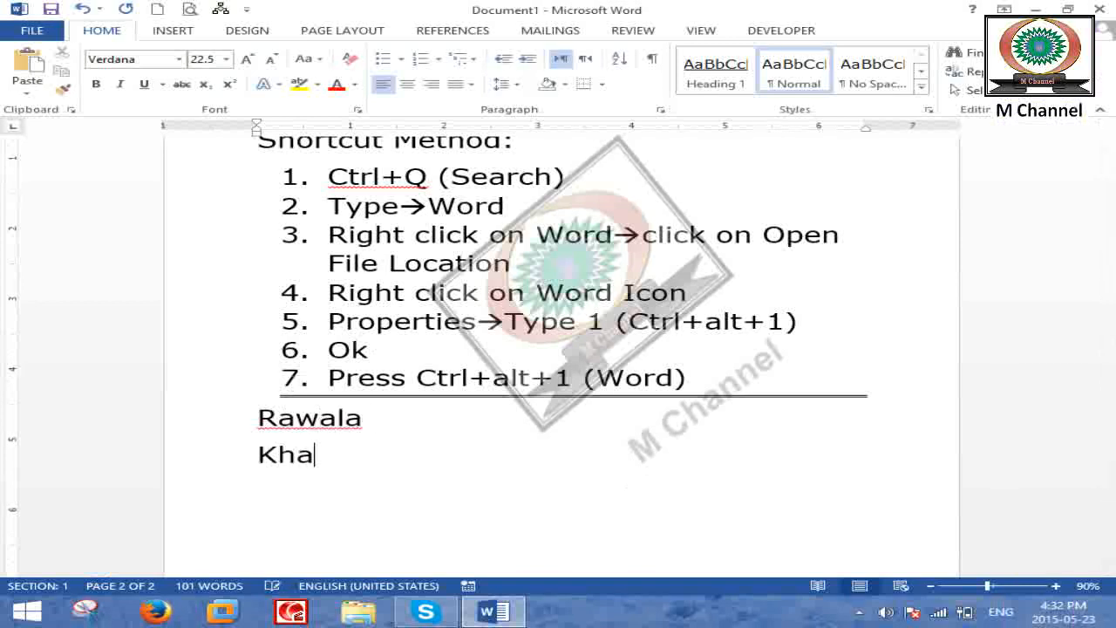
text(tama ()
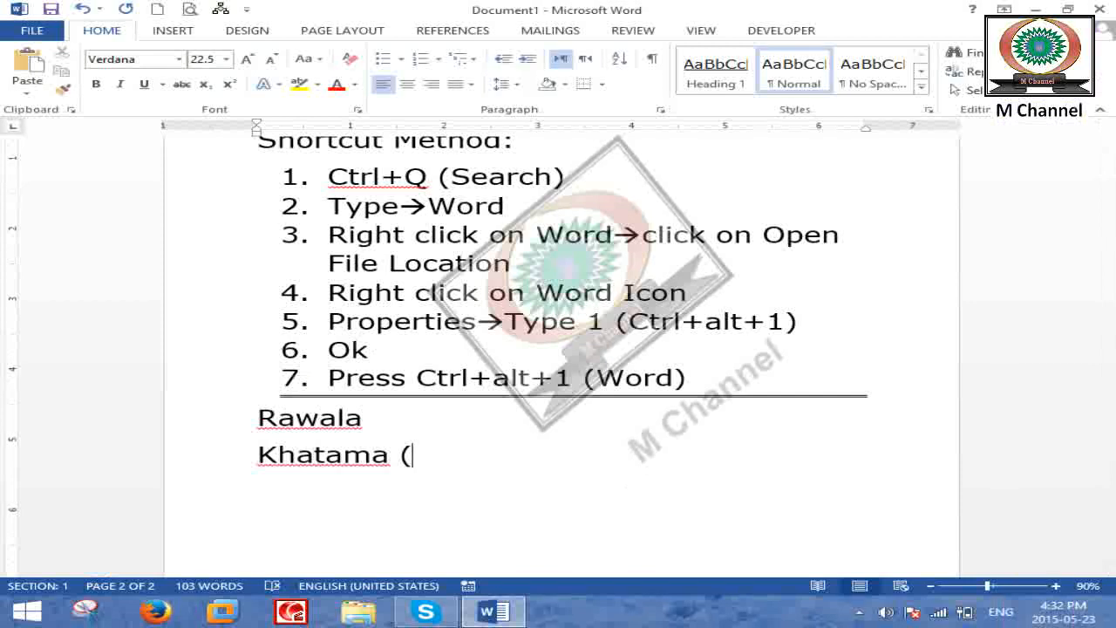
drag(447, 478, 250, 419)
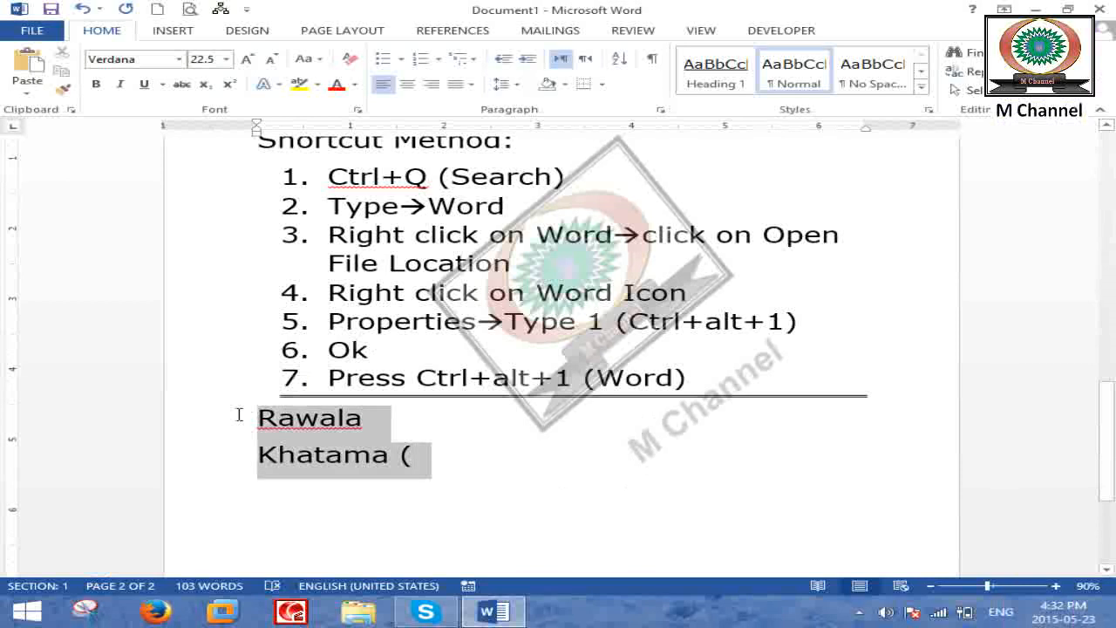
key(Delete)
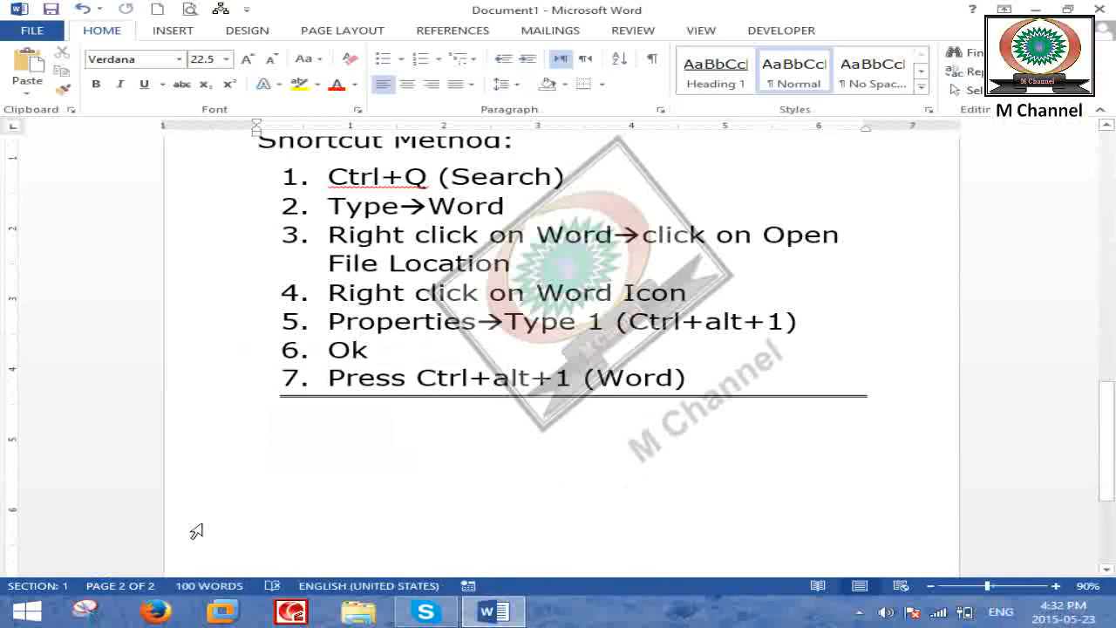
Search Windows for "Word" and open the file location of the Word 2013 result.
key(super+q)
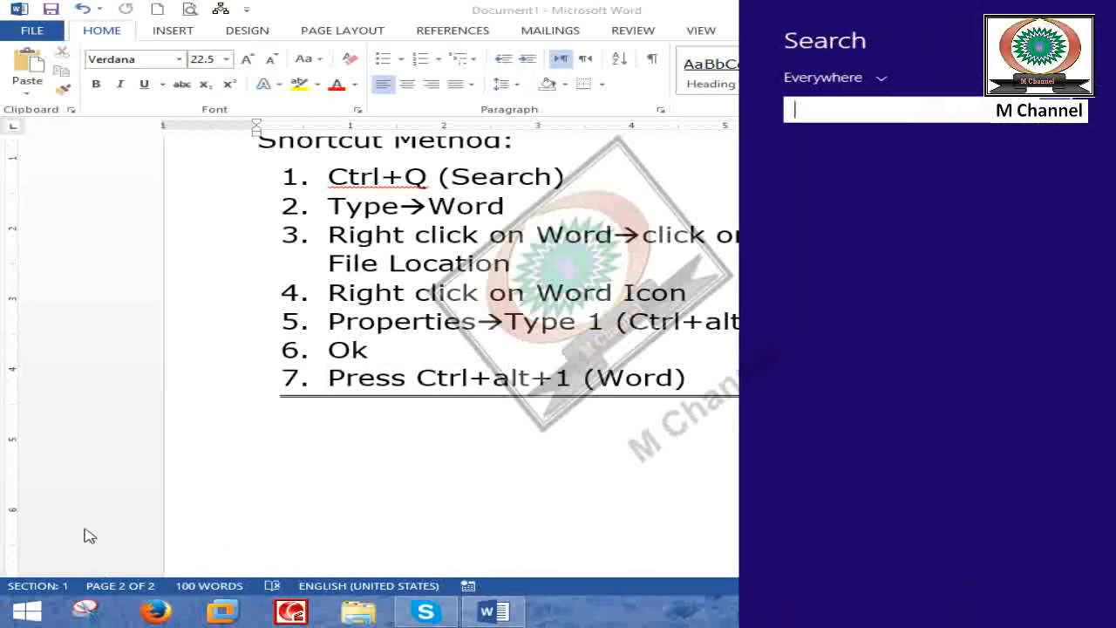
text(Word 2013)
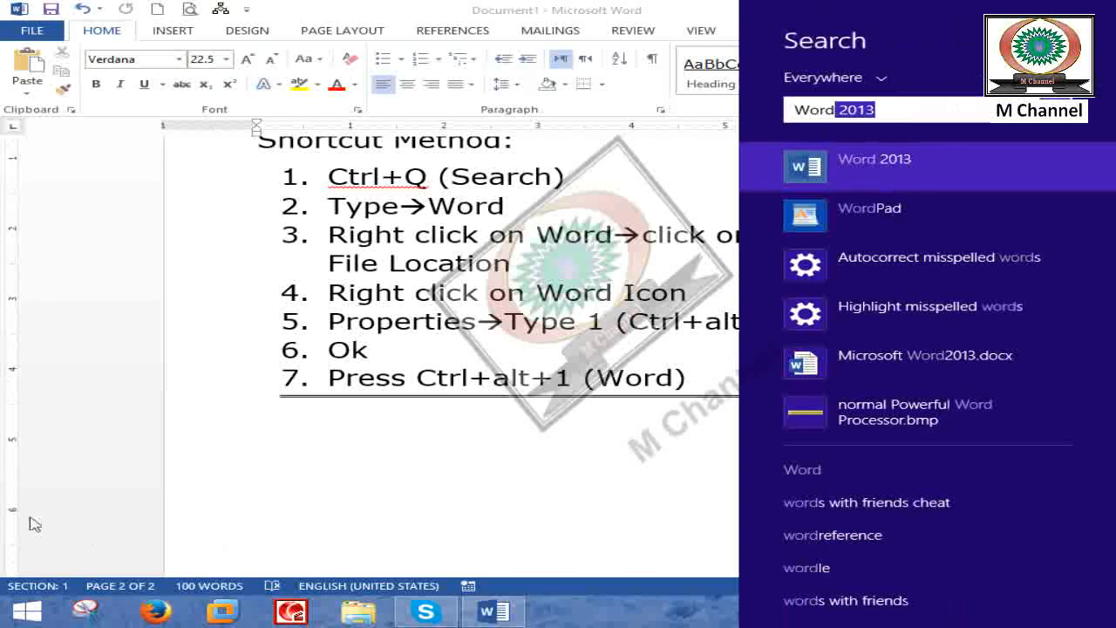
right_click(885, 172)
click(853, 362)
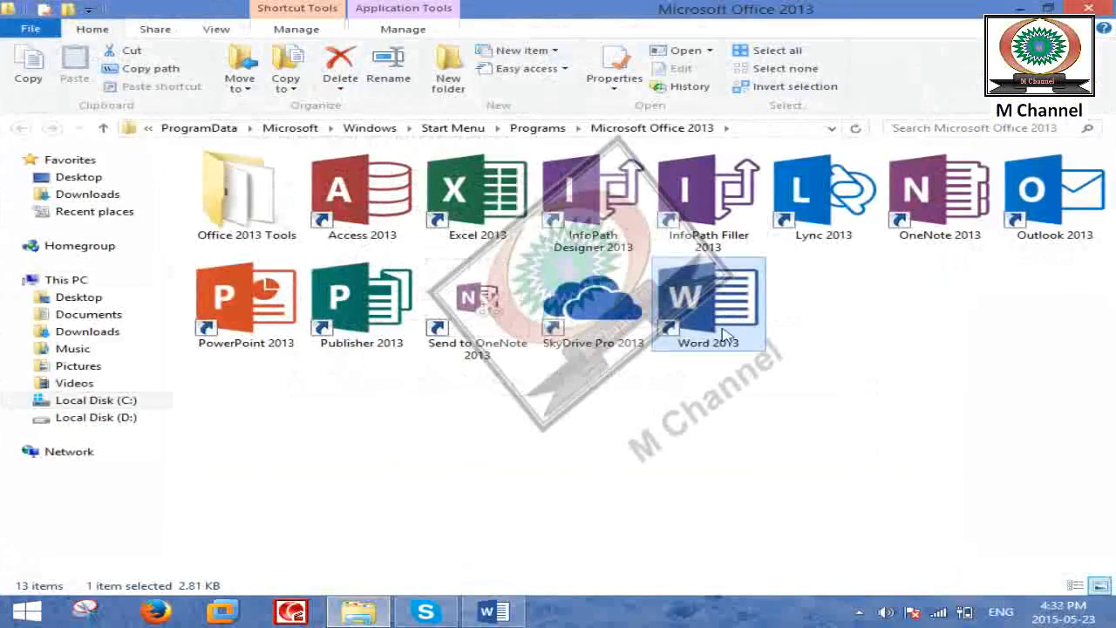
Clear the shortcut key in the Word 2013 shortcut's properties, and apply the change with administrator permission.
right_click(730, 318)
click(834, 531)
click(922, 382)
key(BackSpace)
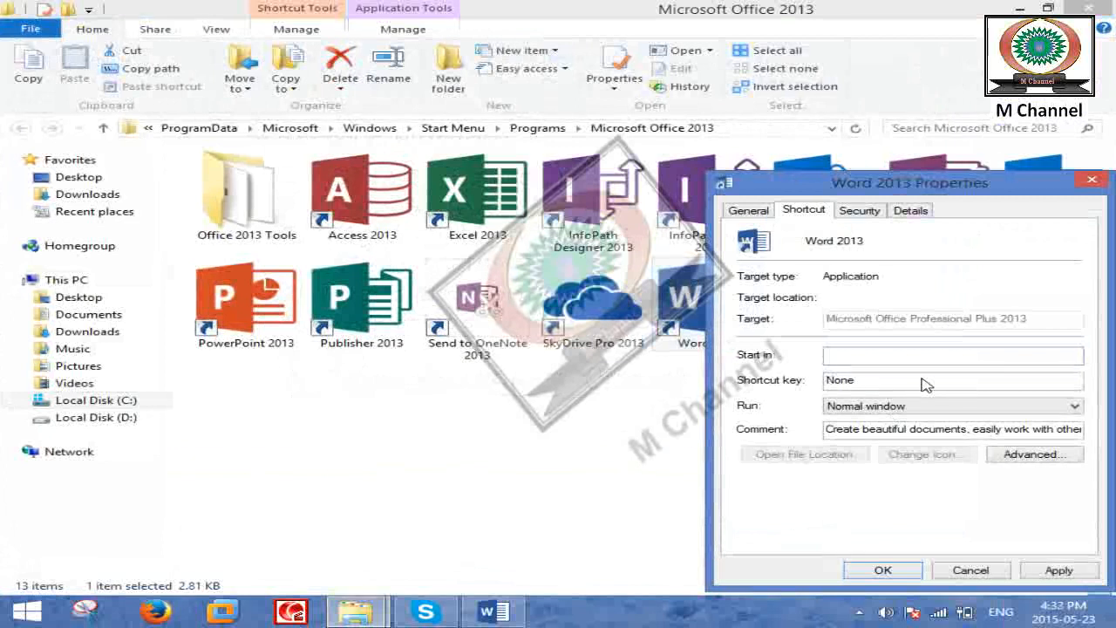
click(905, 574)
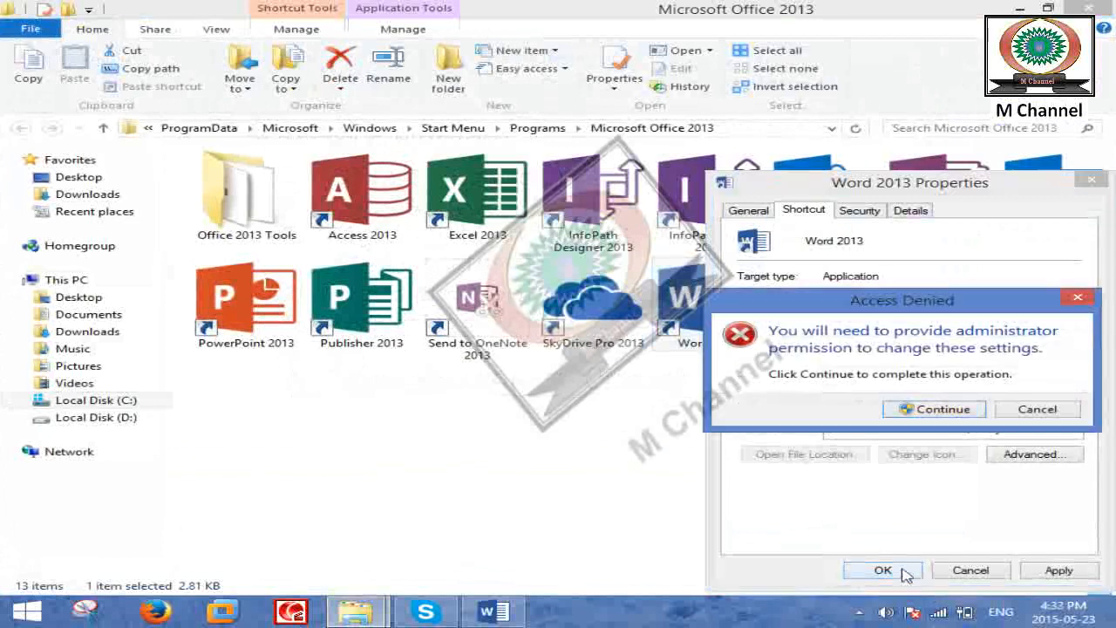
click(933, 418)
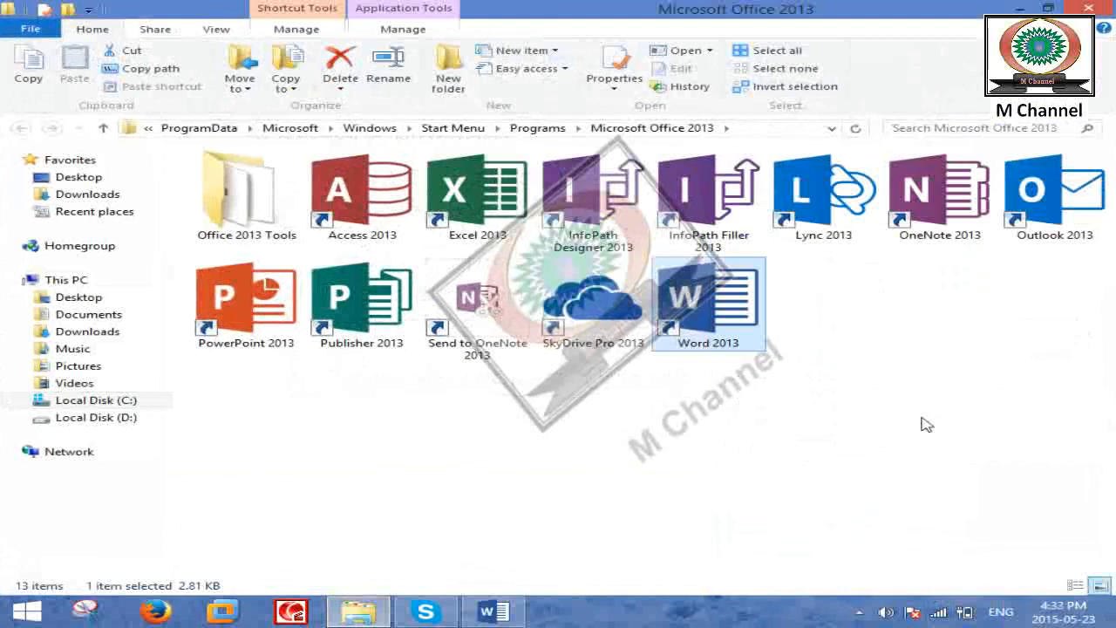
Return to the document, apply the Heading 1 style to the empty line below the divider, and undo it.
key(ctrl+alt+1)
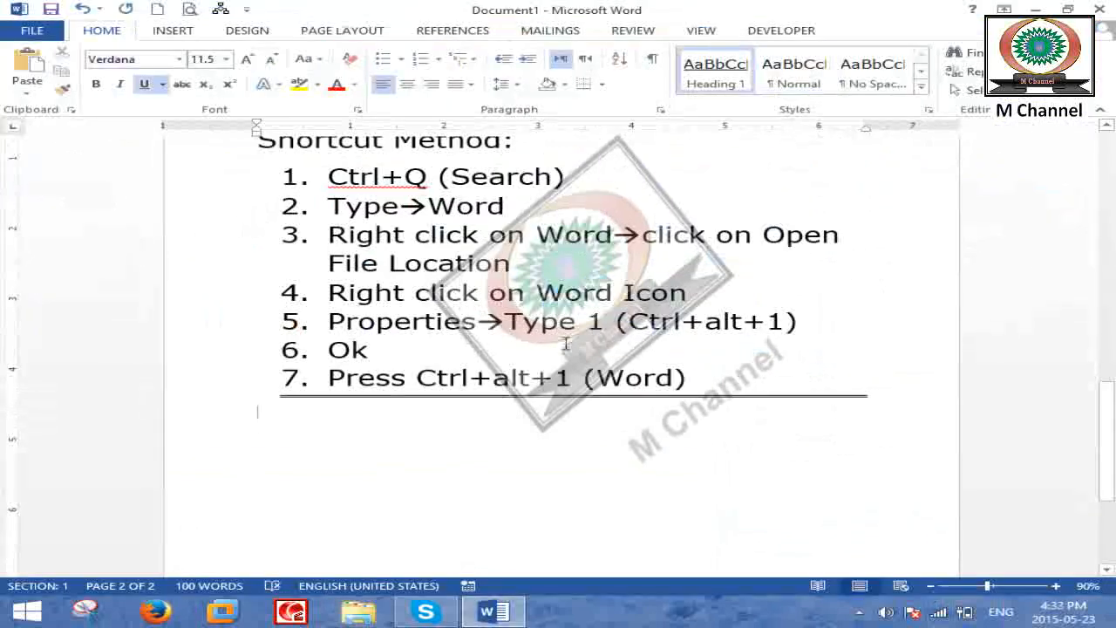
key(ctrl+z)
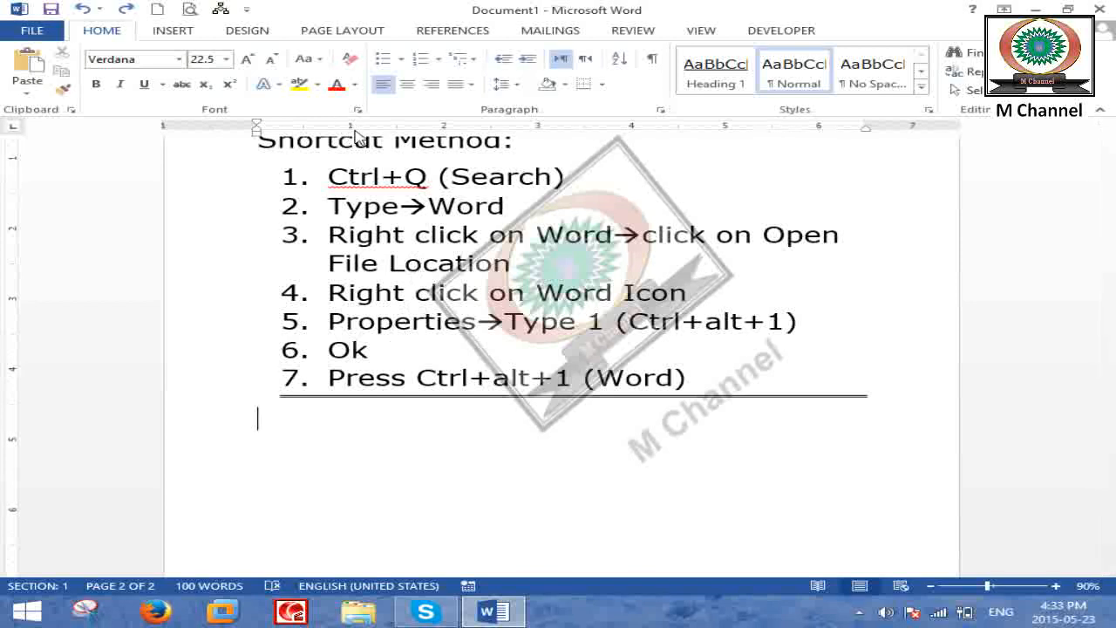
Write the heading "Microsoft Word Environment:" on the line below the divider and start a new line.
text(Microsfot)
key(BackSpace)
key(BackSpace)
key(BackSpace)
key(BackSpace)
text(oft )
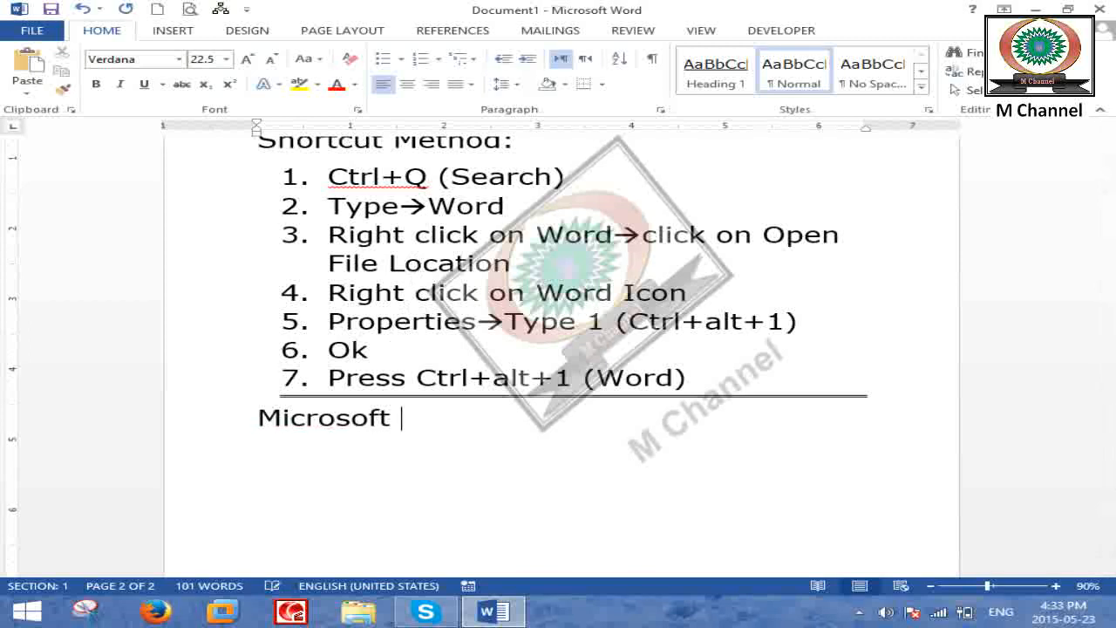
text(Word Envio)
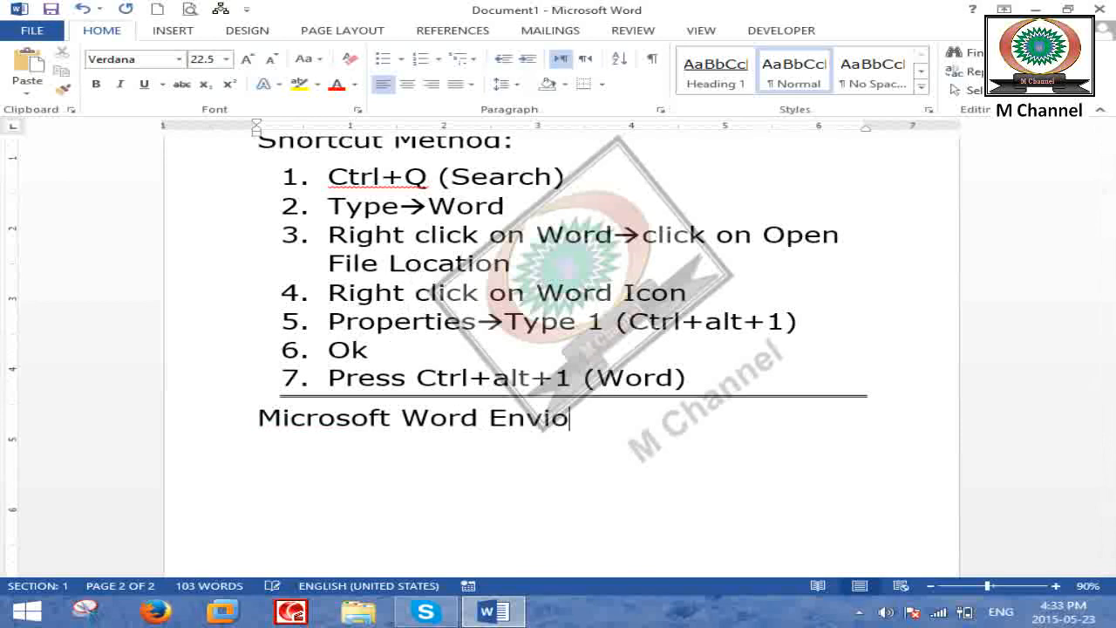
key(BackSpace)
text(ronment:)
key(Return)
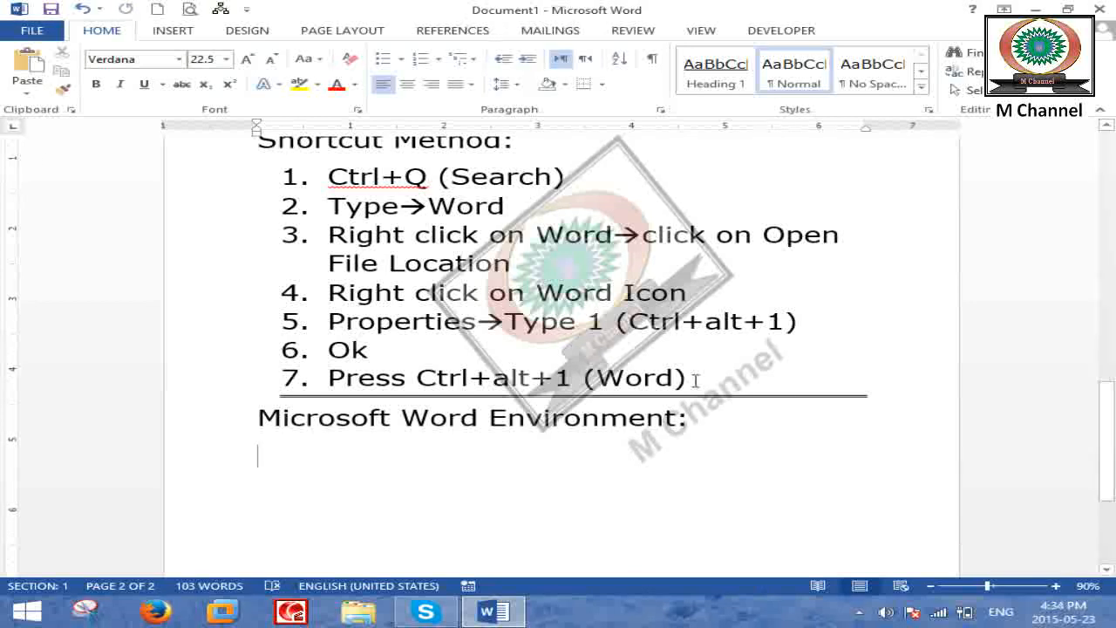
Start a numbered list with item 1 "Title Bar (program Title)" and sub-item a "Caption Buttons".
text(1. )
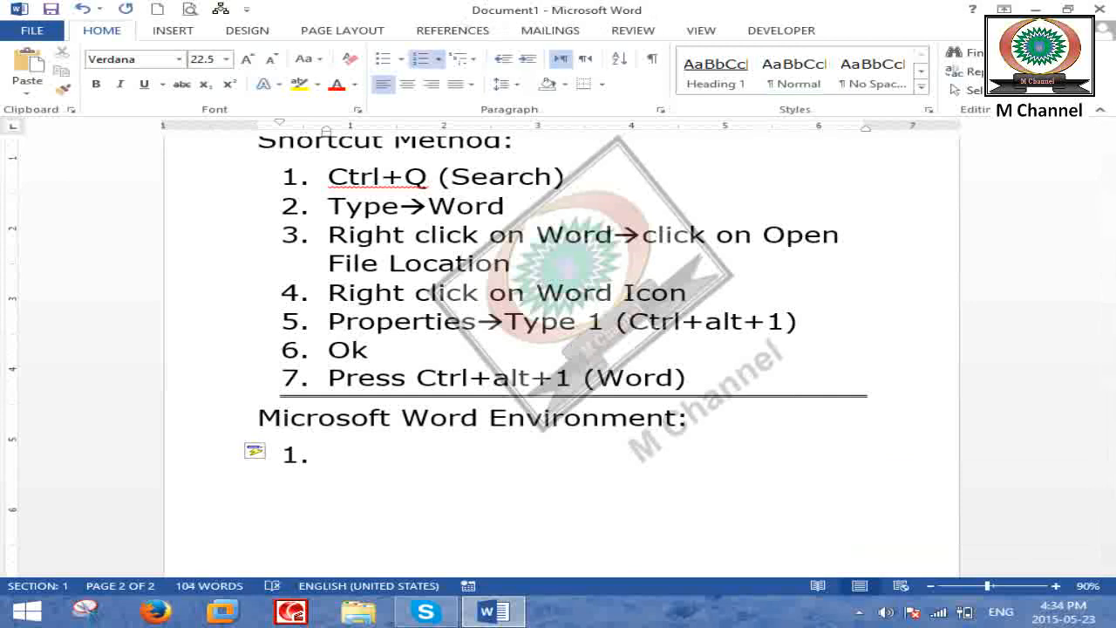
text(Title Bar)
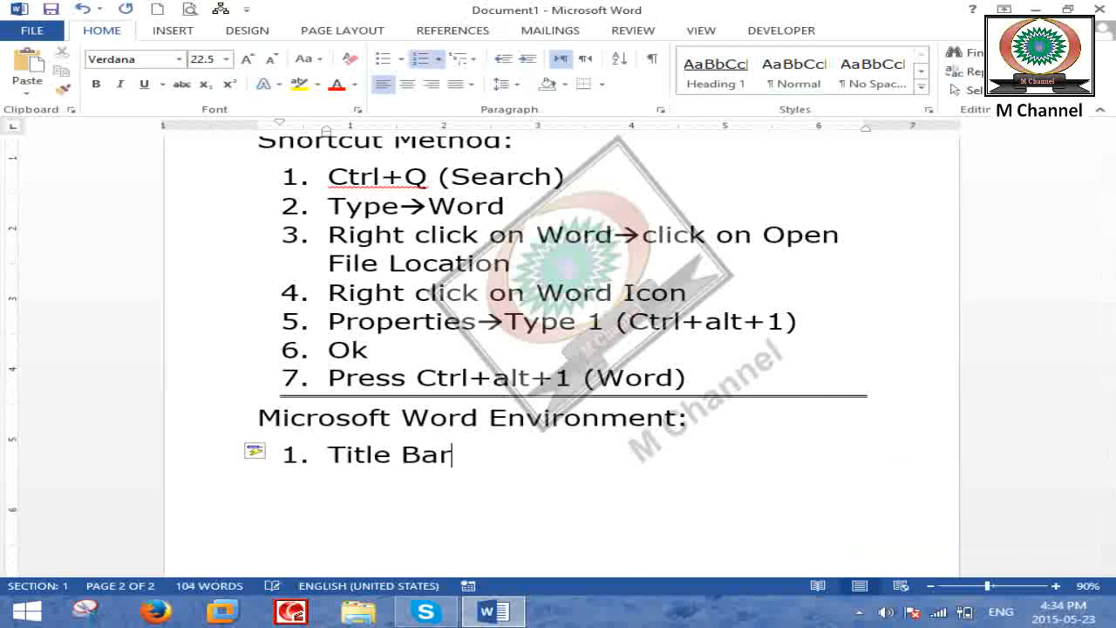
text( (program Title))
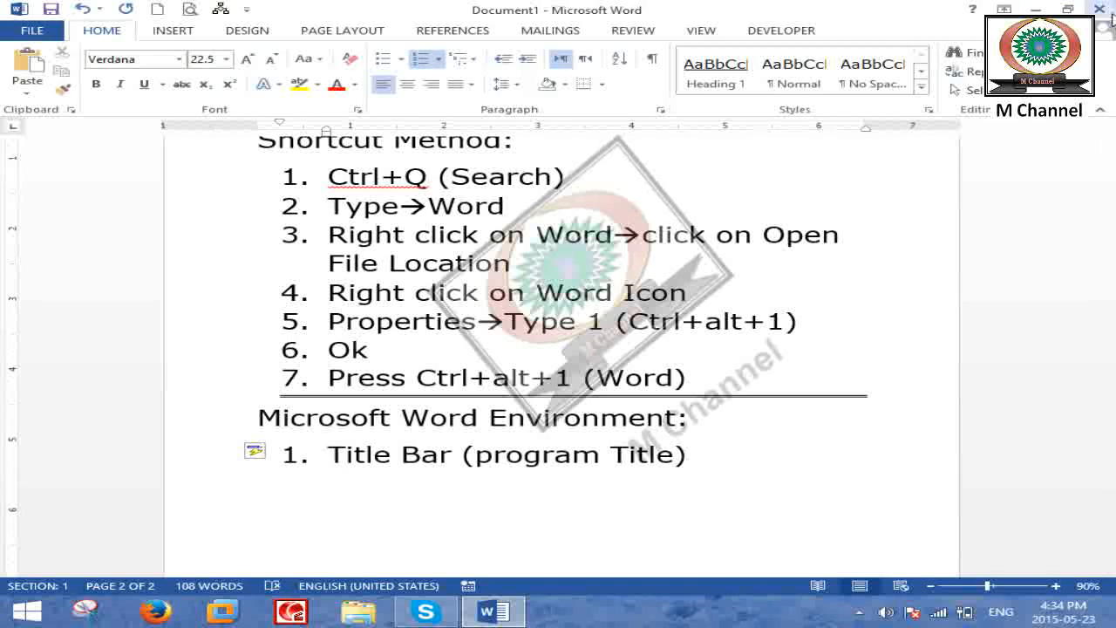
key(Return)
key(Tab)
text(Caption Buttons)
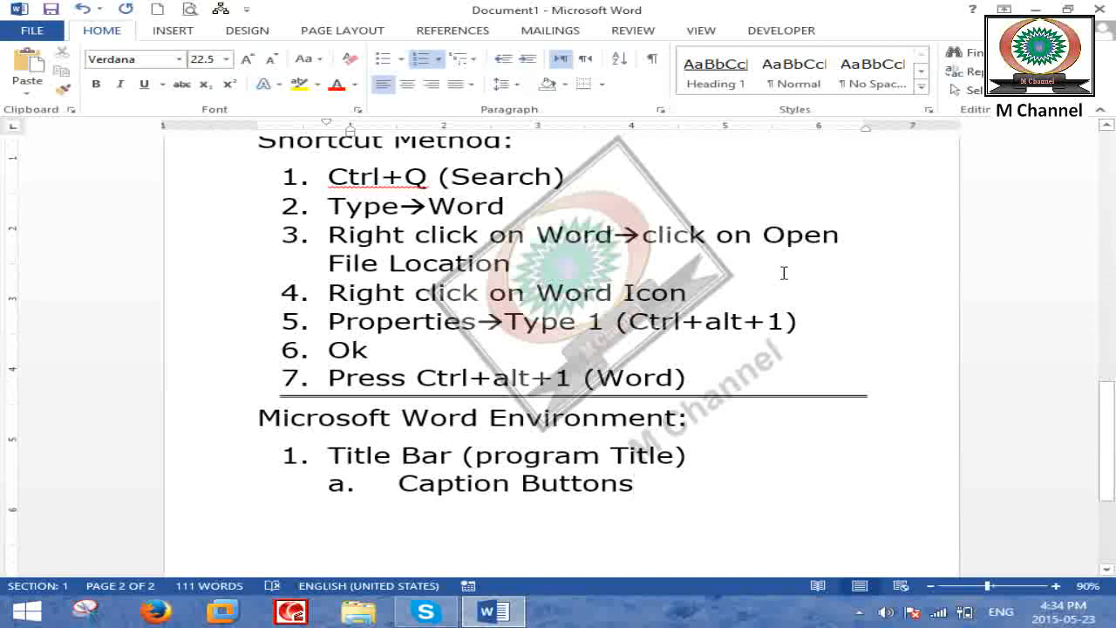
Return to the main list level and add item 2 "Quick Access Toolbar".
key(Return)
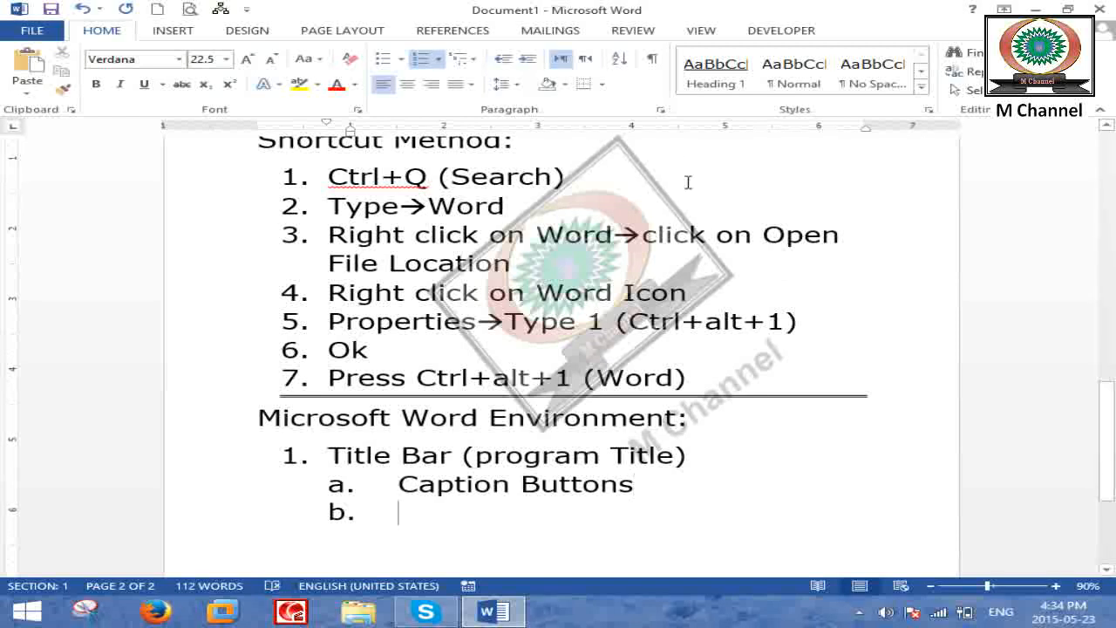
key(shift+Tab)
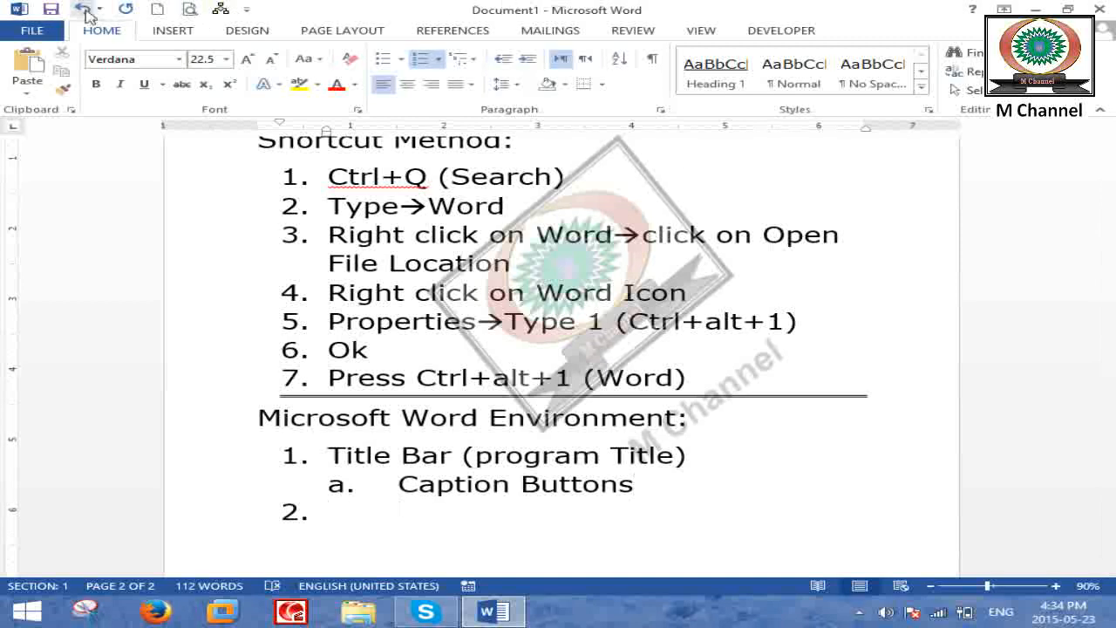
text(Quick Ac)
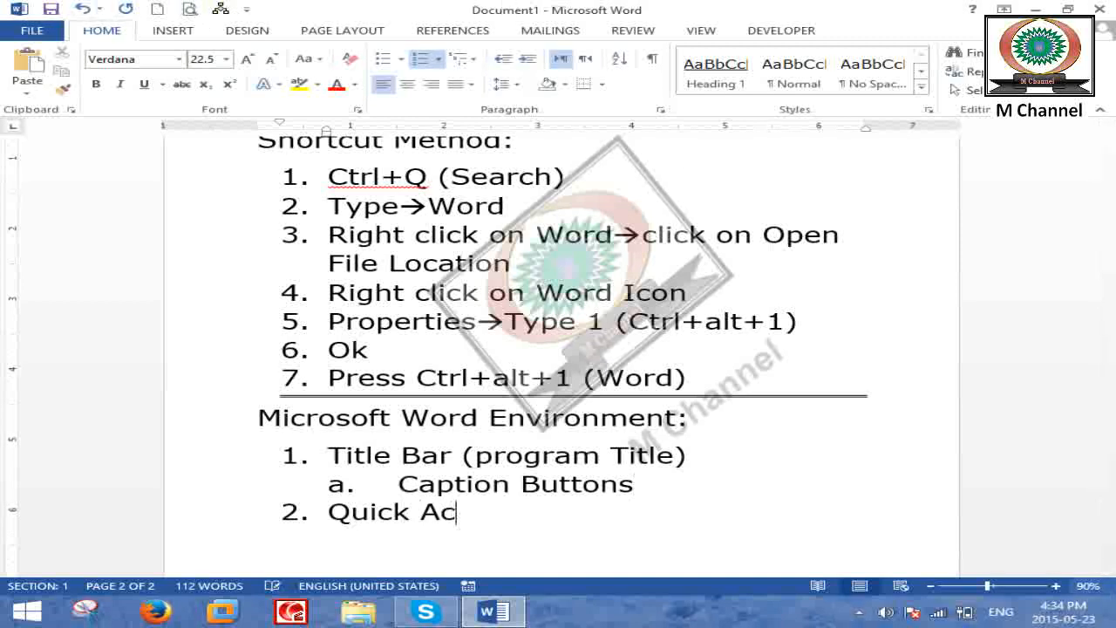
text(cess Toolbar)
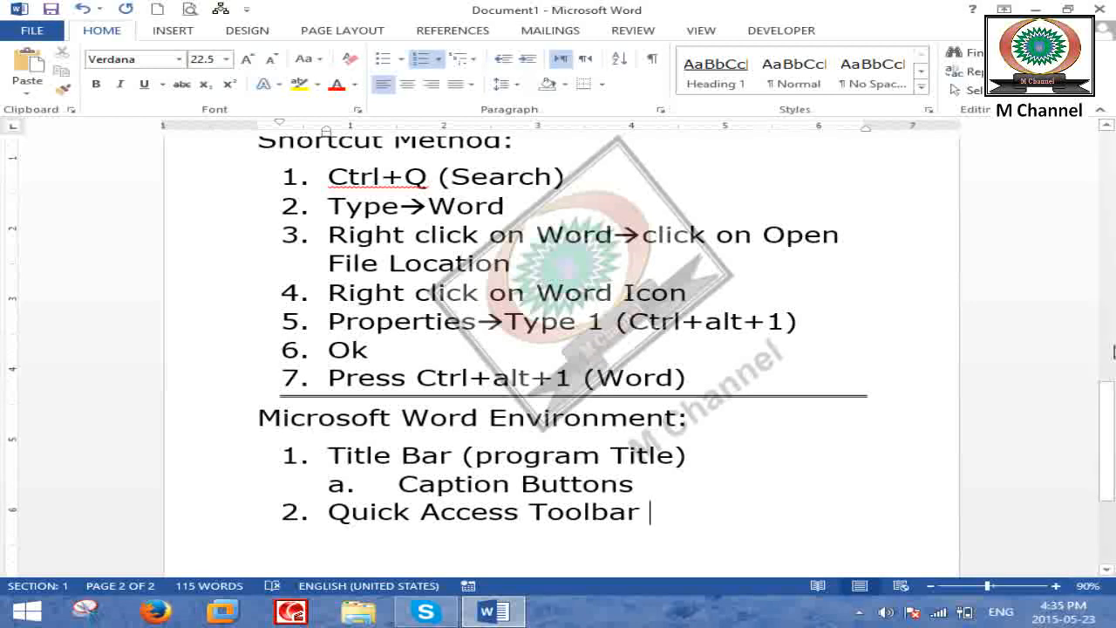
Create a new blank document and close it to return to the notes.
click(48, 38)
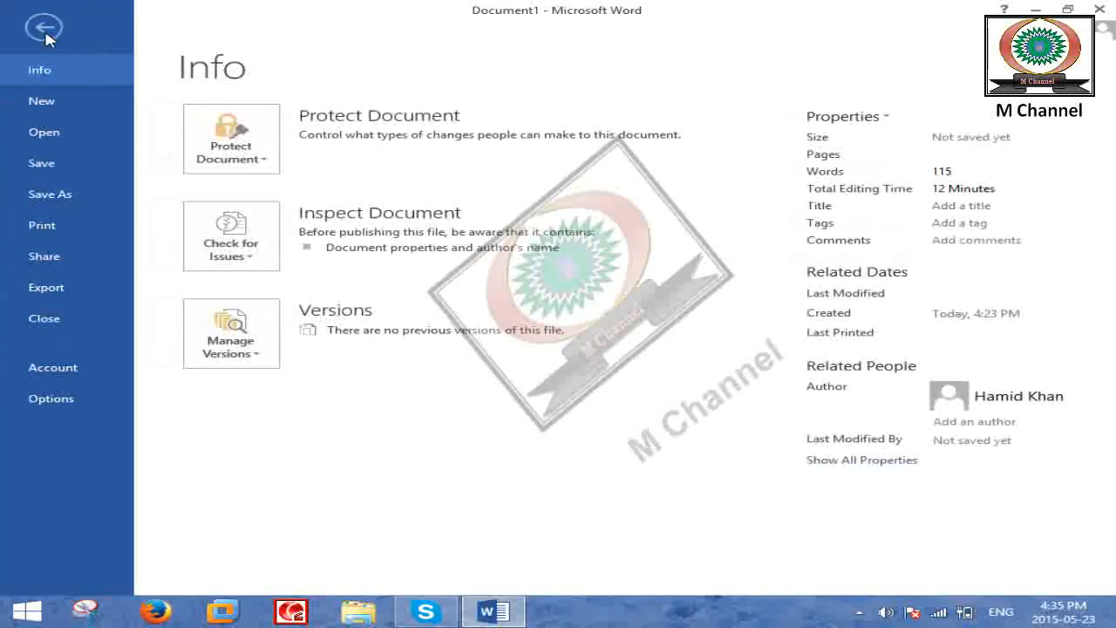
click(54, 112)
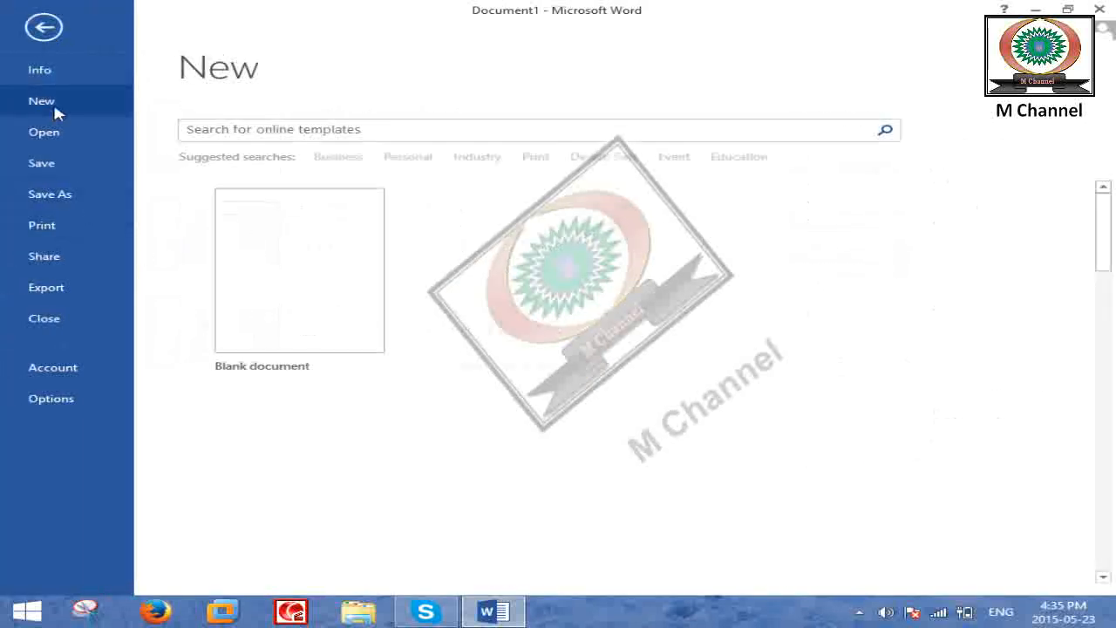
click(244, 245)
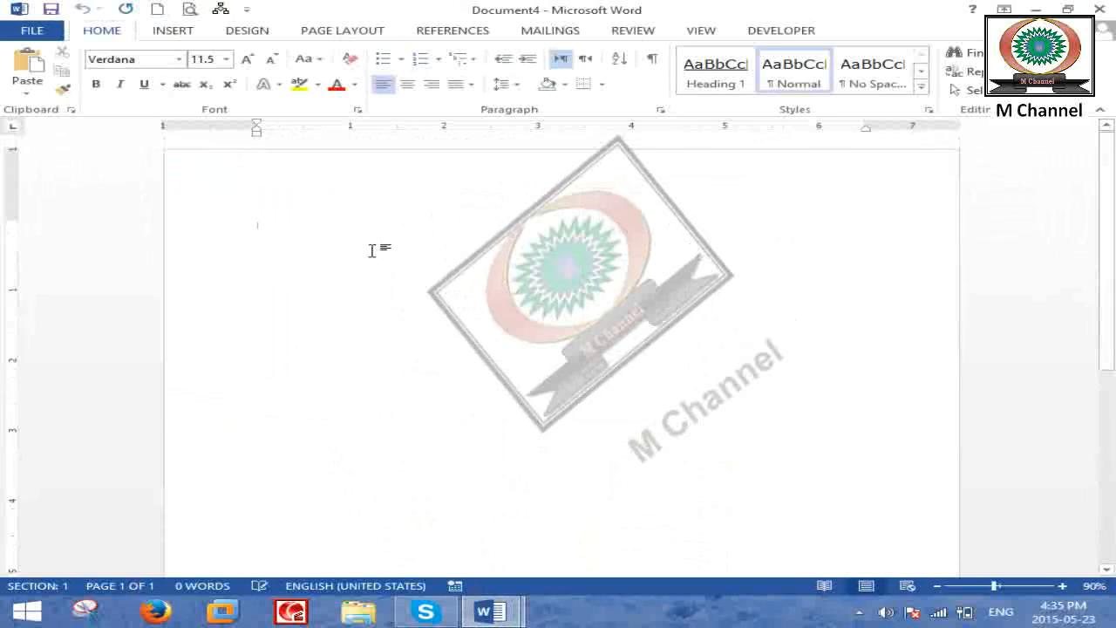
click(1099, 8)
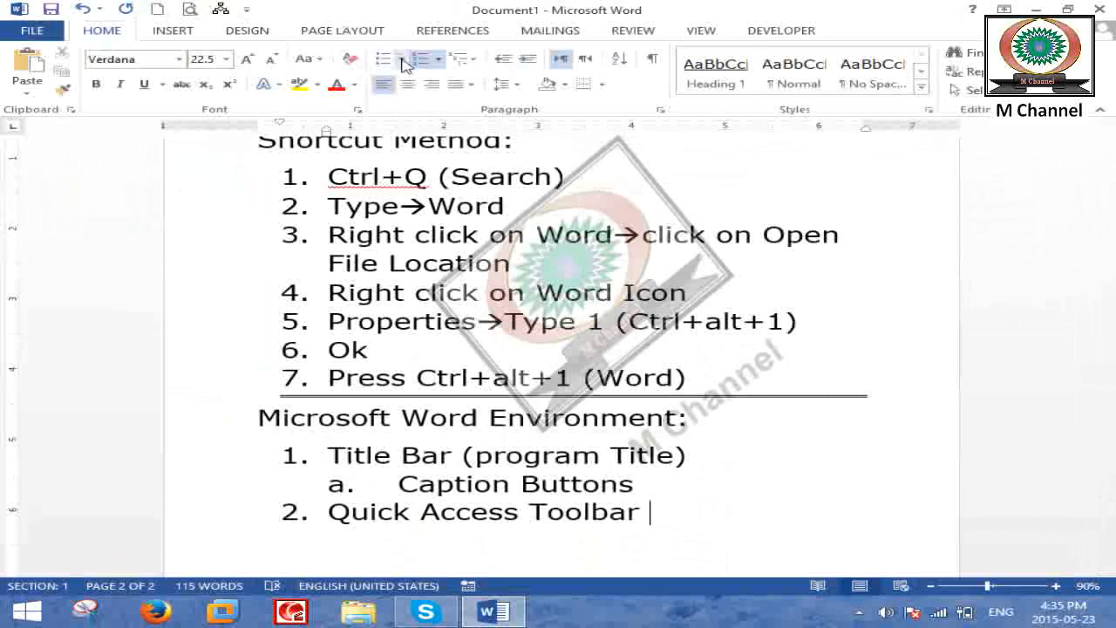
Look through the ribbon's Insert, Design, Page Layout, Mailings, Review, View and Developer commands, and return to Home.
scroll(381, 131, down, 3)
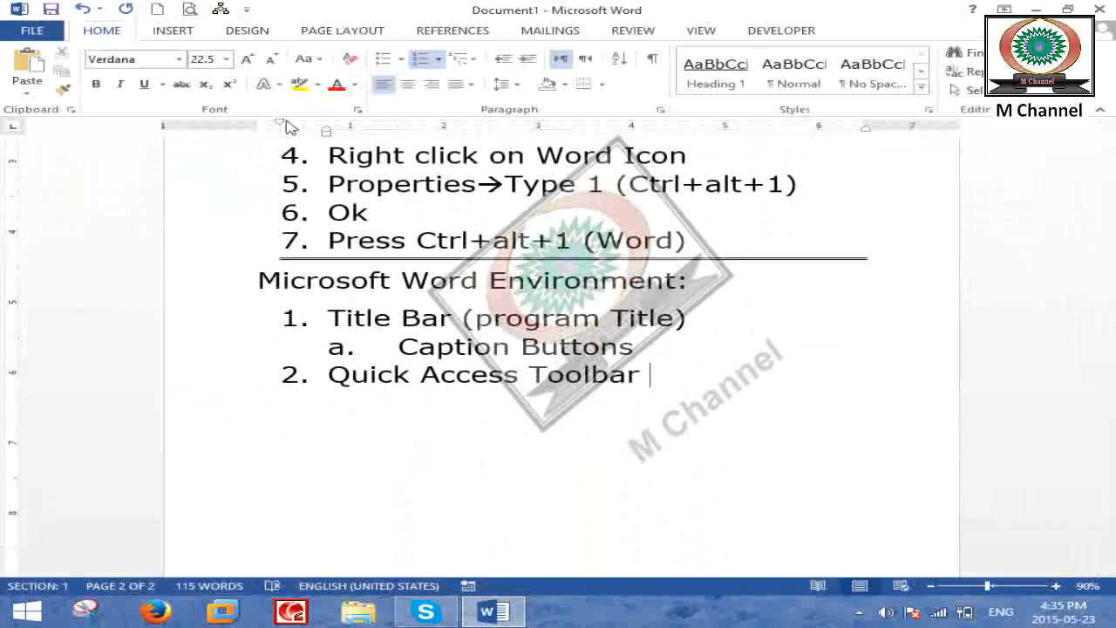
click(170, 35)
click(247, 32)
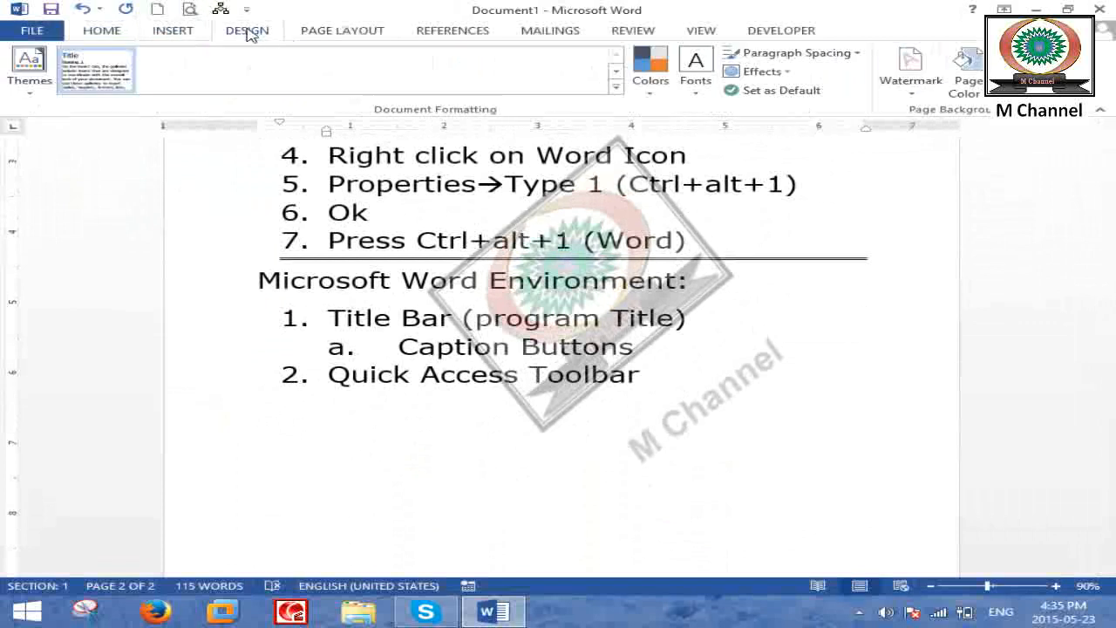
click(342, 31)
click(562, 31)
click(644, 32)
click(701, 31)
click(782, 30)
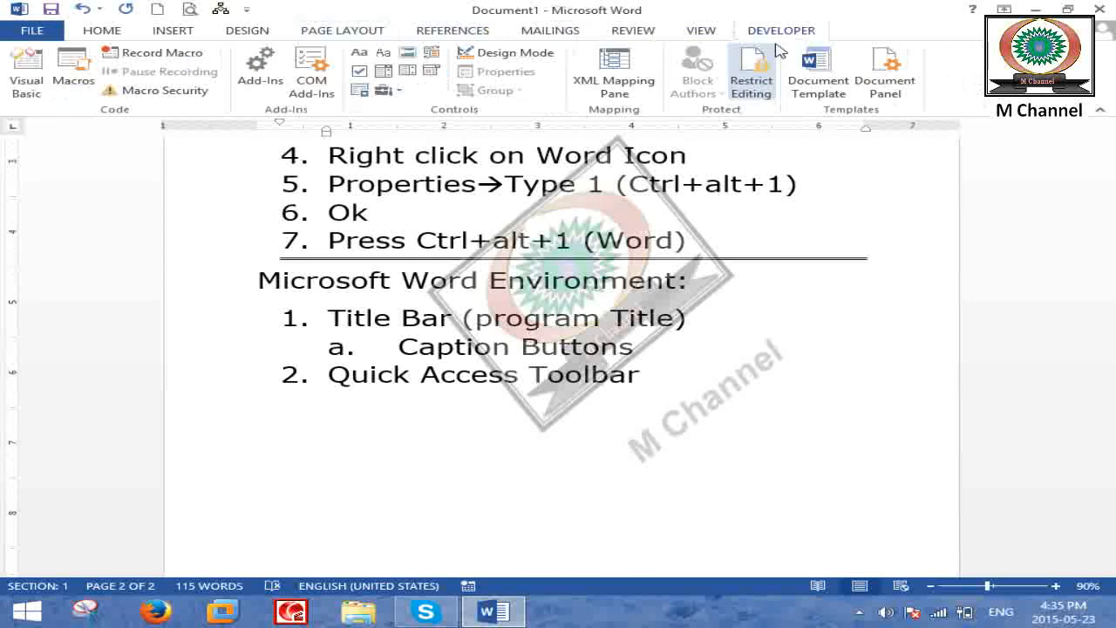
click(102, 31)
Add list item 3 "Ribbon" below "Quick Access Toolbar".
key(Return)
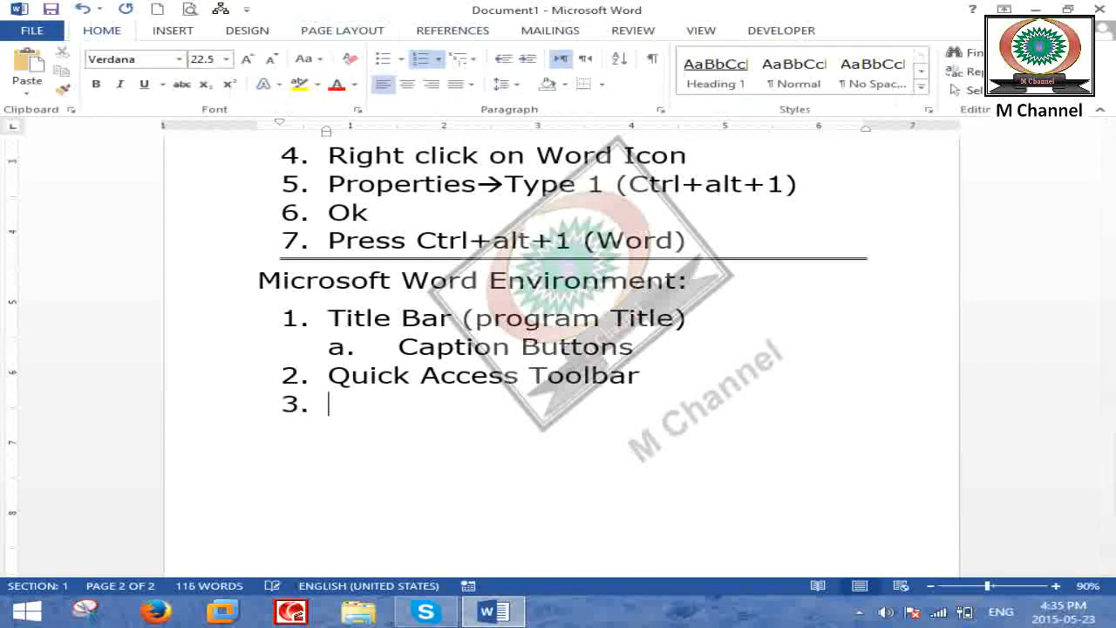
text(Ribbon)
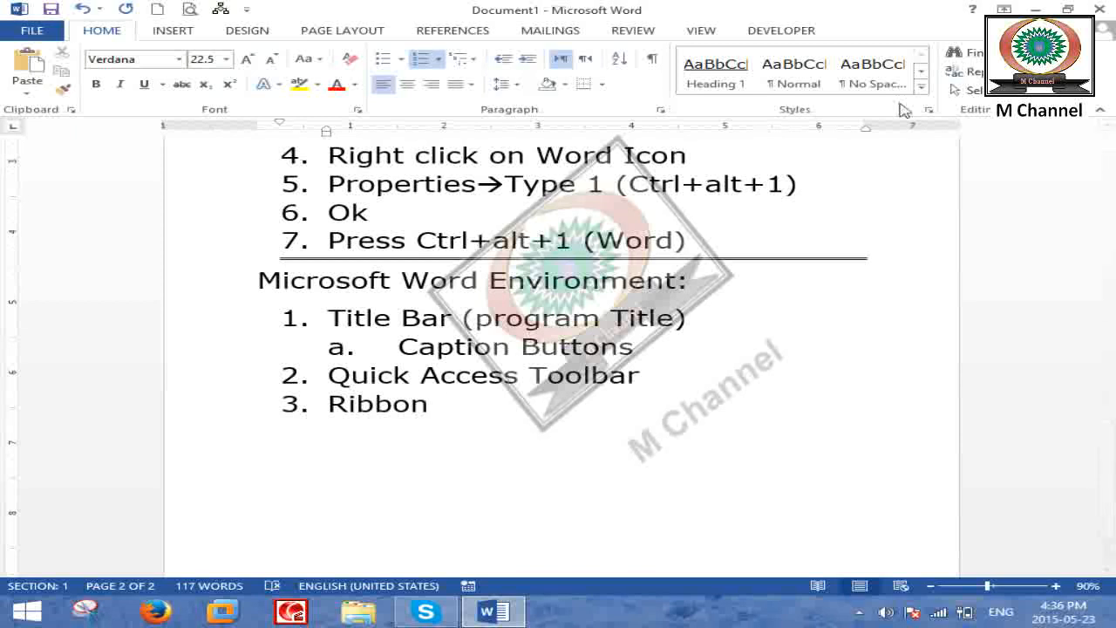
Examine the ribbon's Design, Page Layout, References, Review, View and Developer command groups, and return to Home.
click(255, 36)
click(342, 33)
click(463, 35)
click(633, 33)
click(701, 33)
click(779, 31)
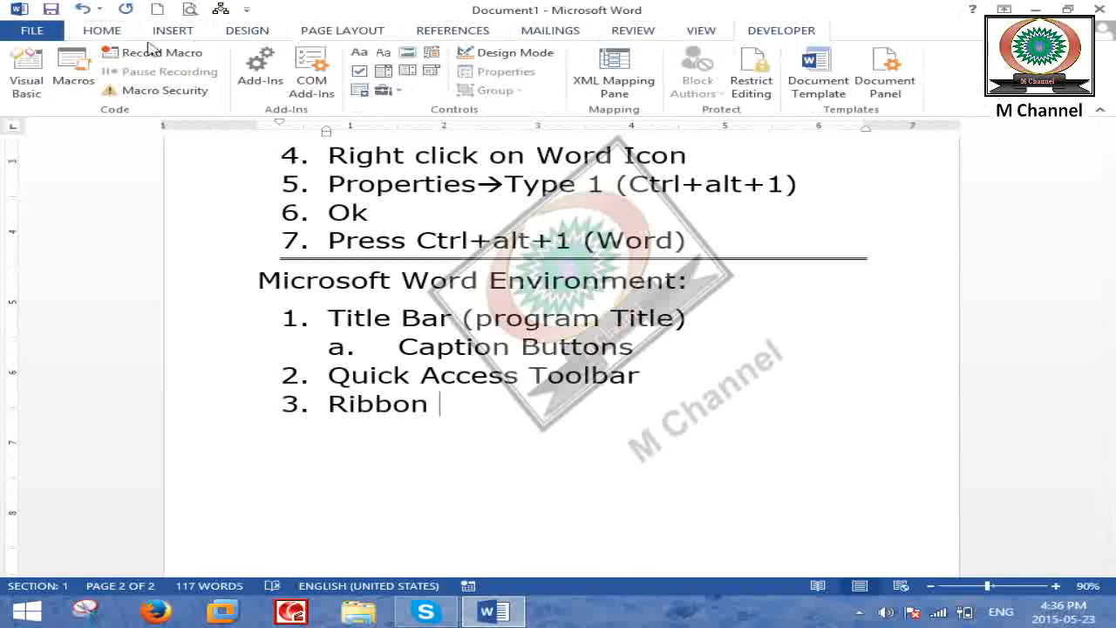
click(104, 33)
Add sub-item a under "Ribbon" reading "Tabs (Home Tab, Insert Tab, Design Tab, Page Layout Tab)".
key(Return)
key(Tab)
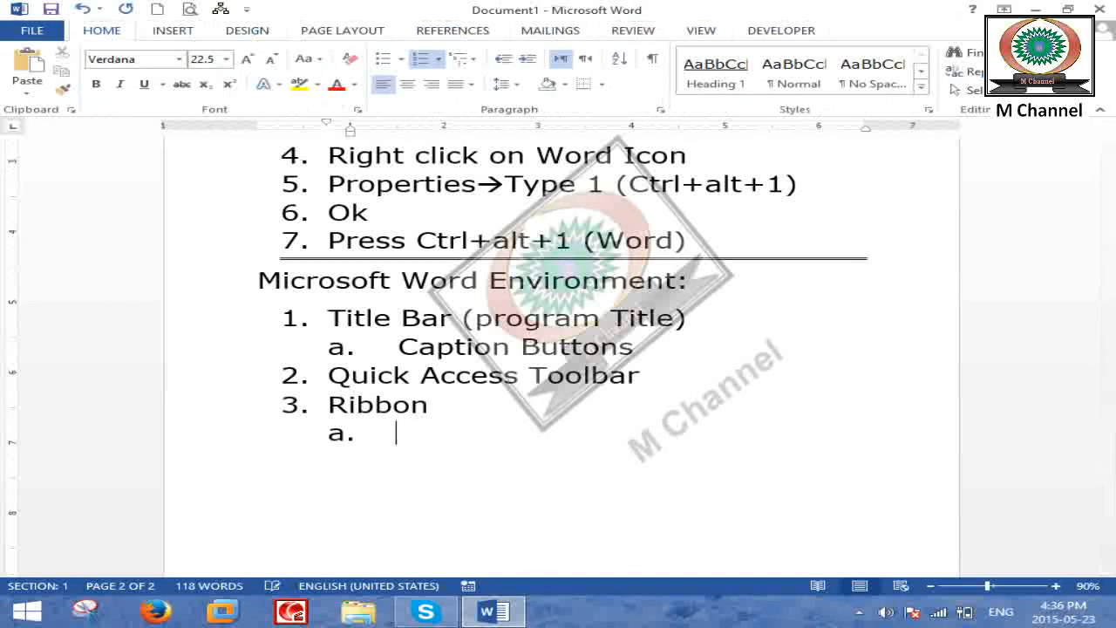
text(Tabs (Home )
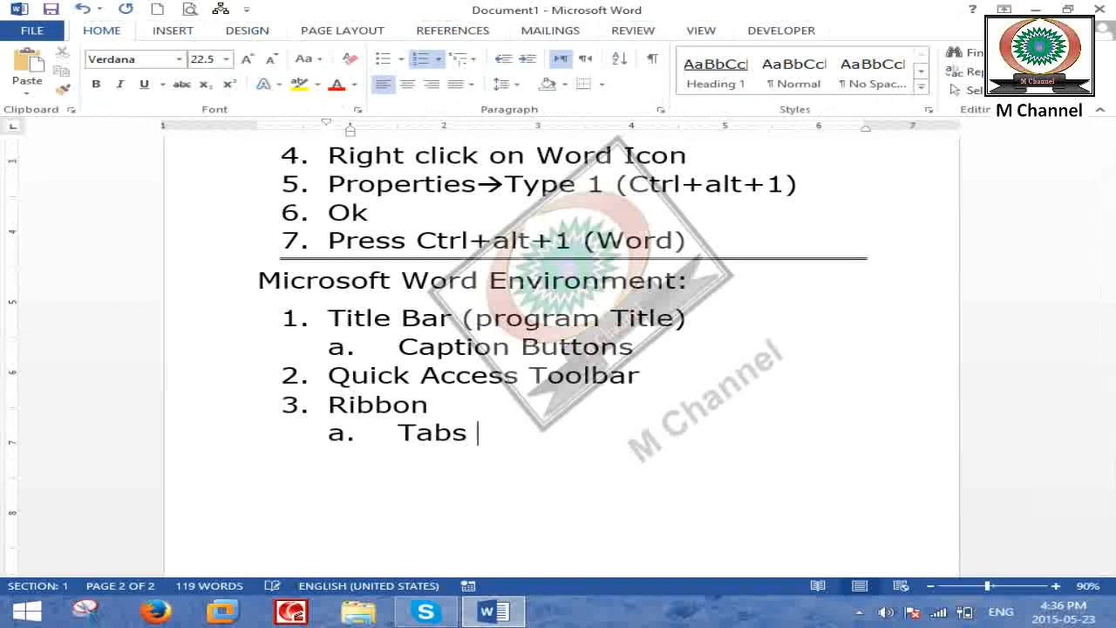
text(Tab, Insert Tab,)
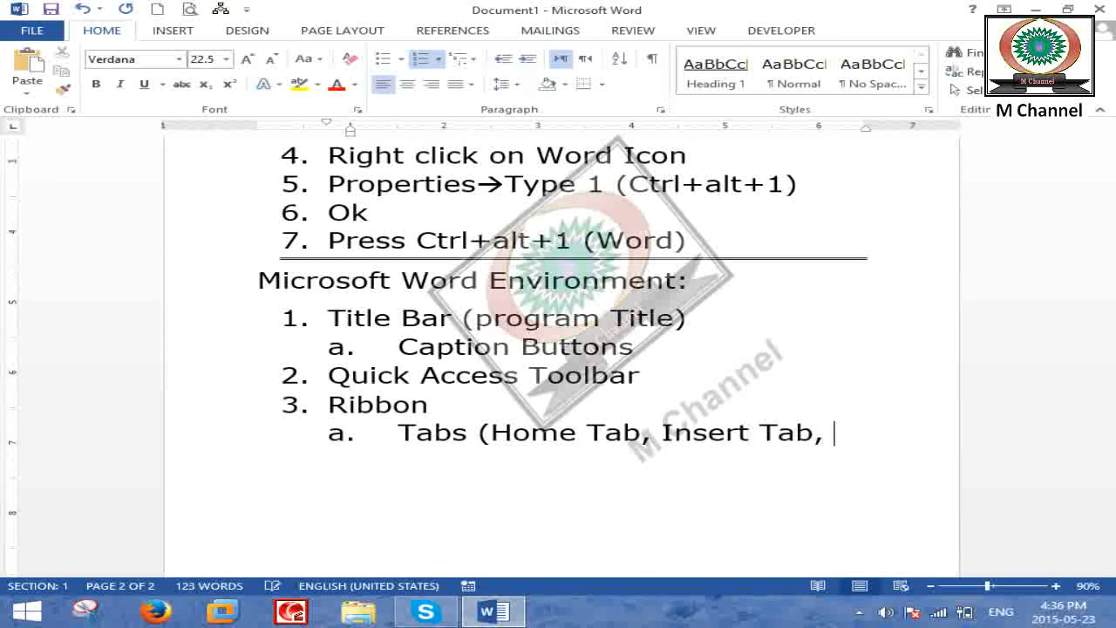
text( Design Tab)
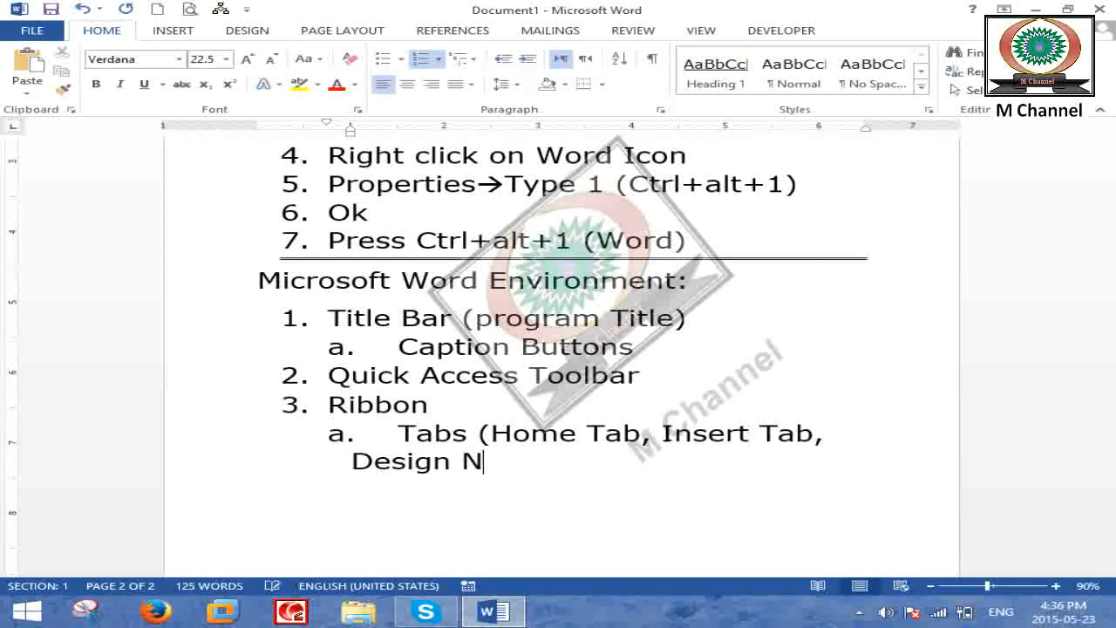
text(, )
text(P)
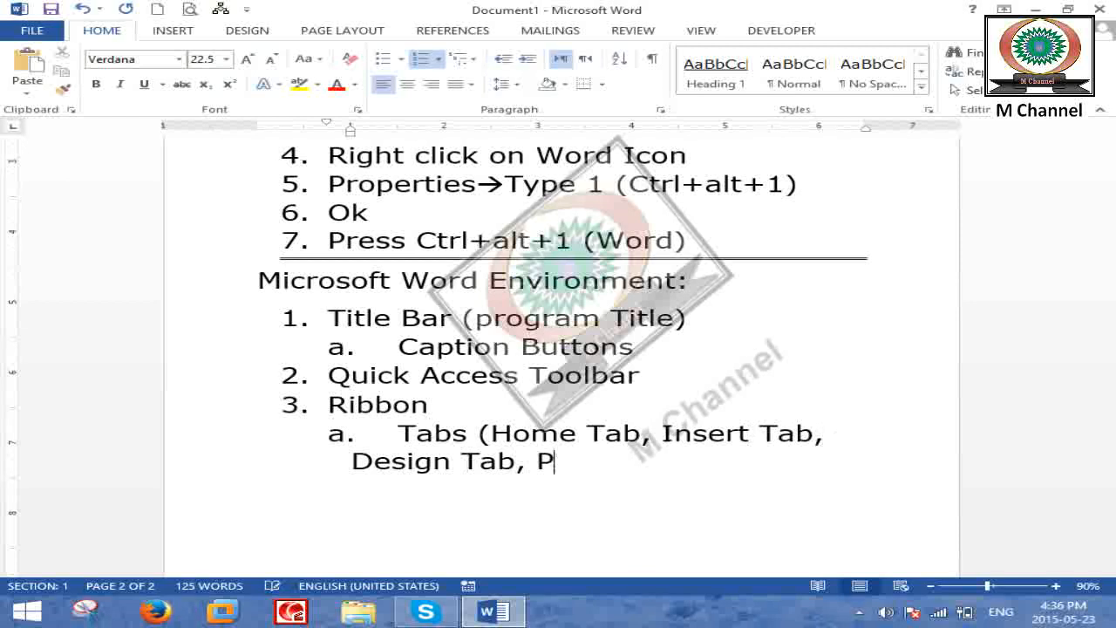
text(age Layout Tab))
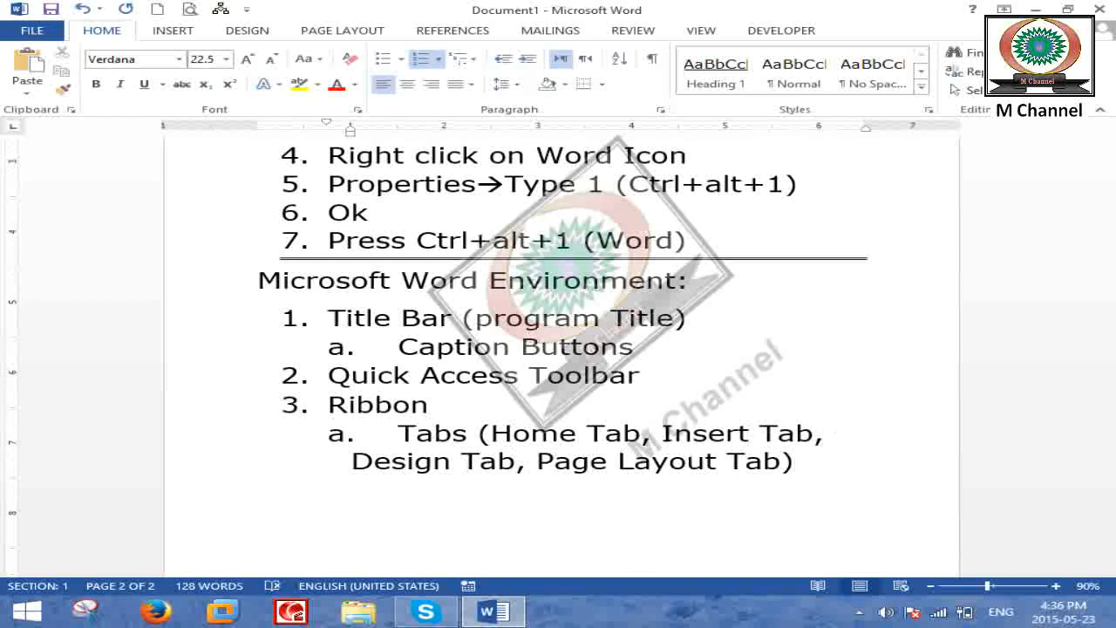
Add third-level item i, "Sub Grouped Commands", beneath the "Tabs" sub-item.
key(Return)
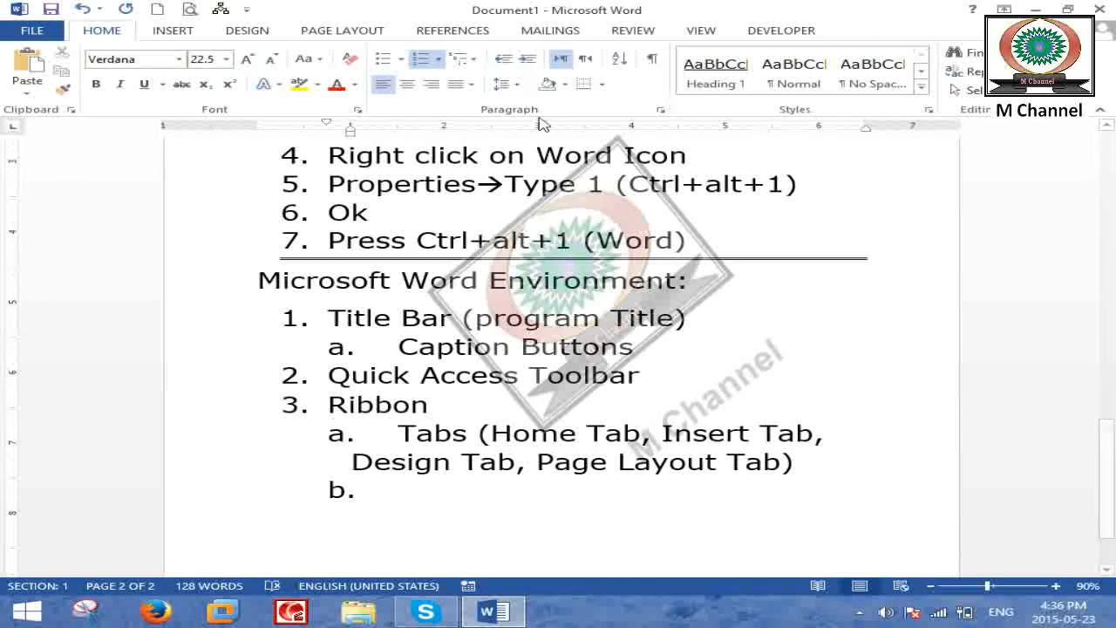
key(Tab)
text(Su)
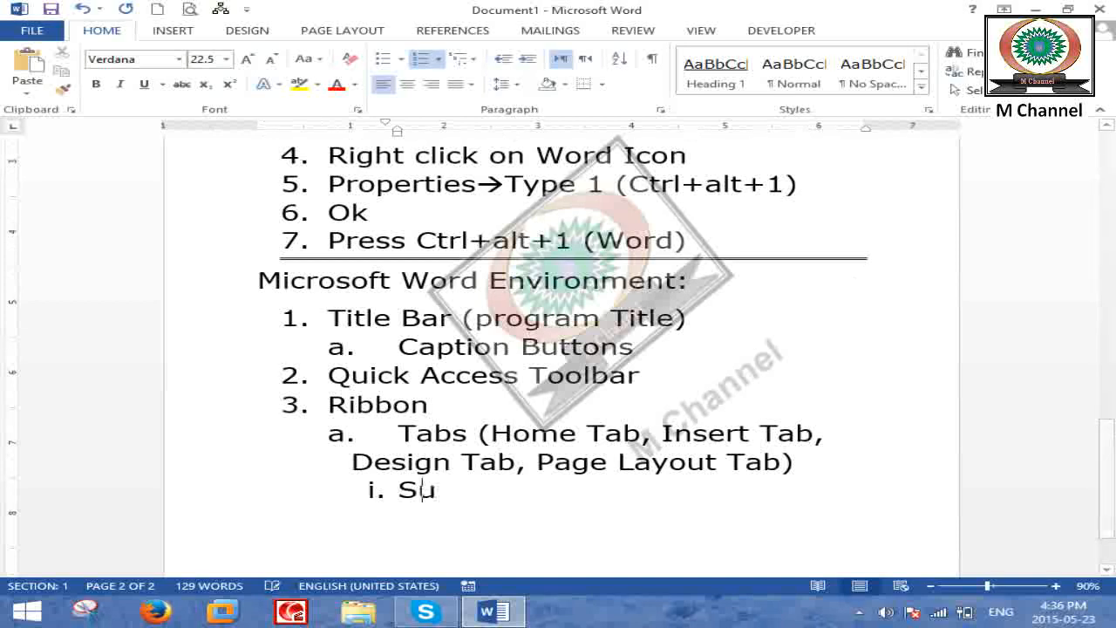
text(b Grouped Commands)
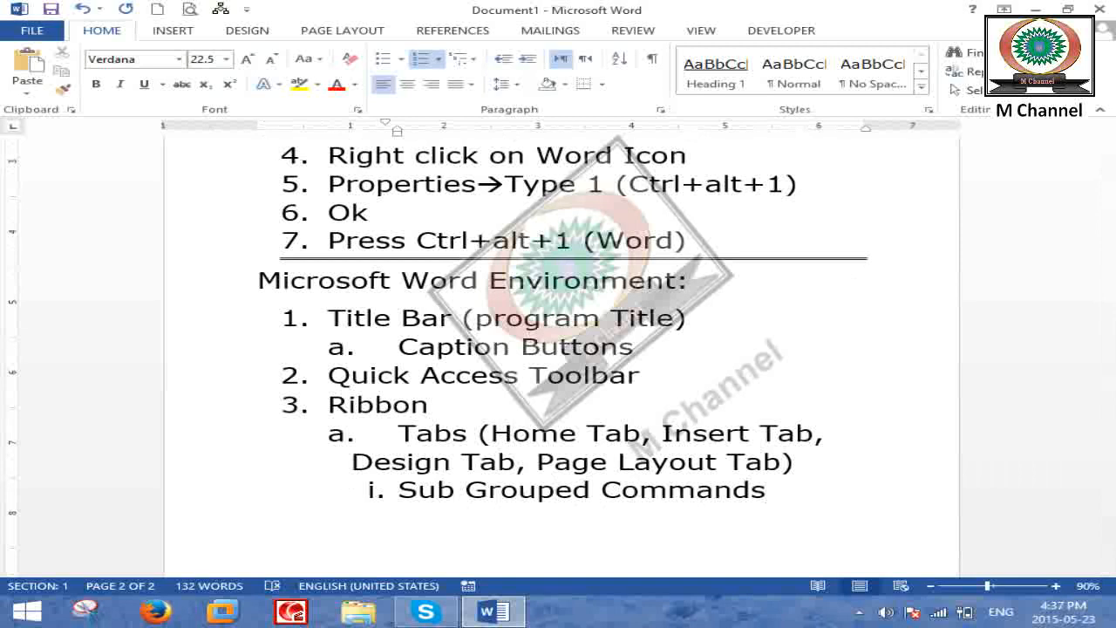
Look briefly at the Font dialog, and add item ii, "Dialog Box Launcher", below "Sub Grouped Commands".
key(Return)
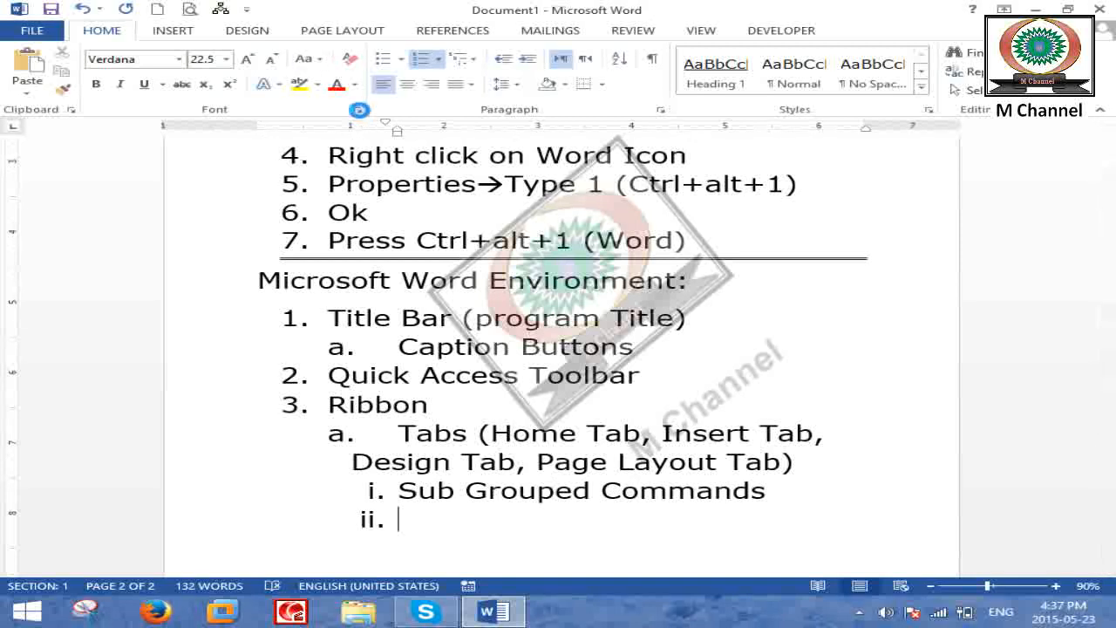
click(357, 110)
click(708, 502)
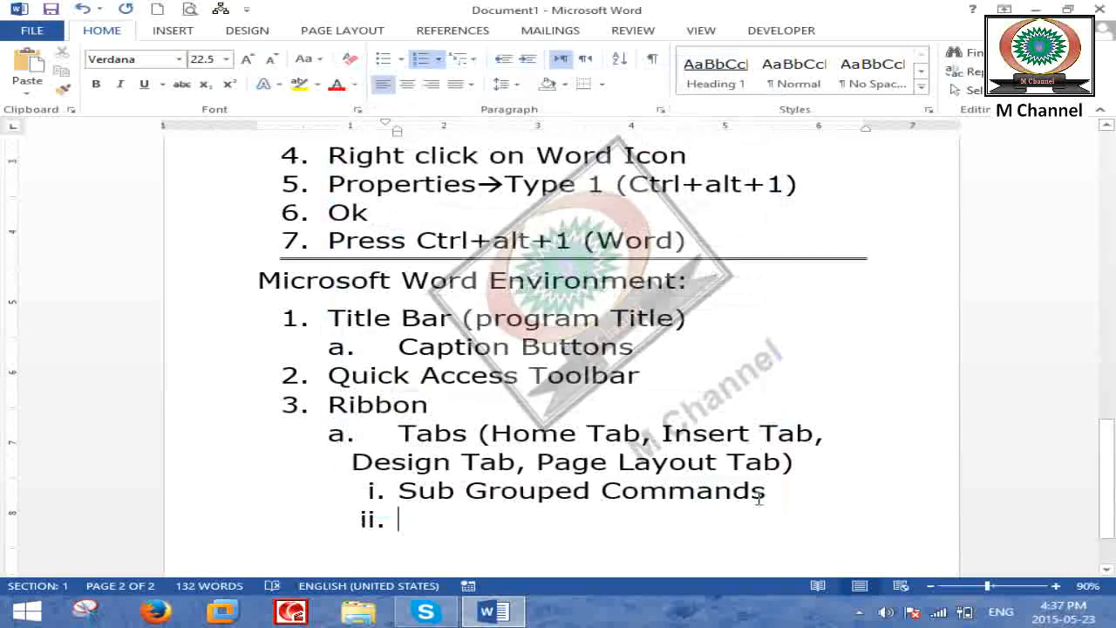
text(Di)
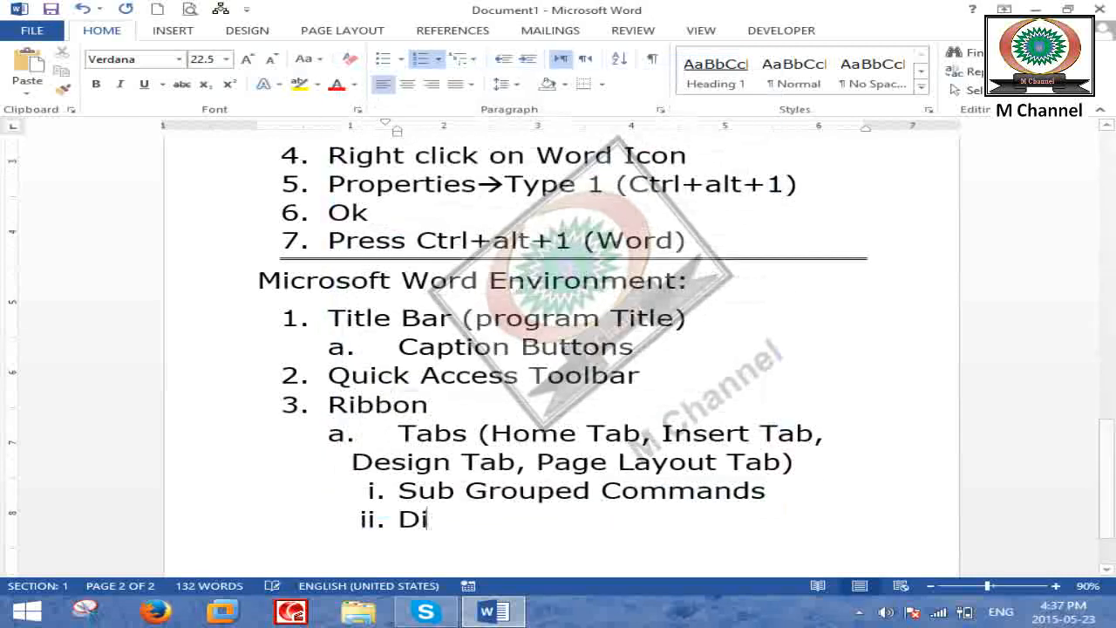
text(alog Box Launcher)
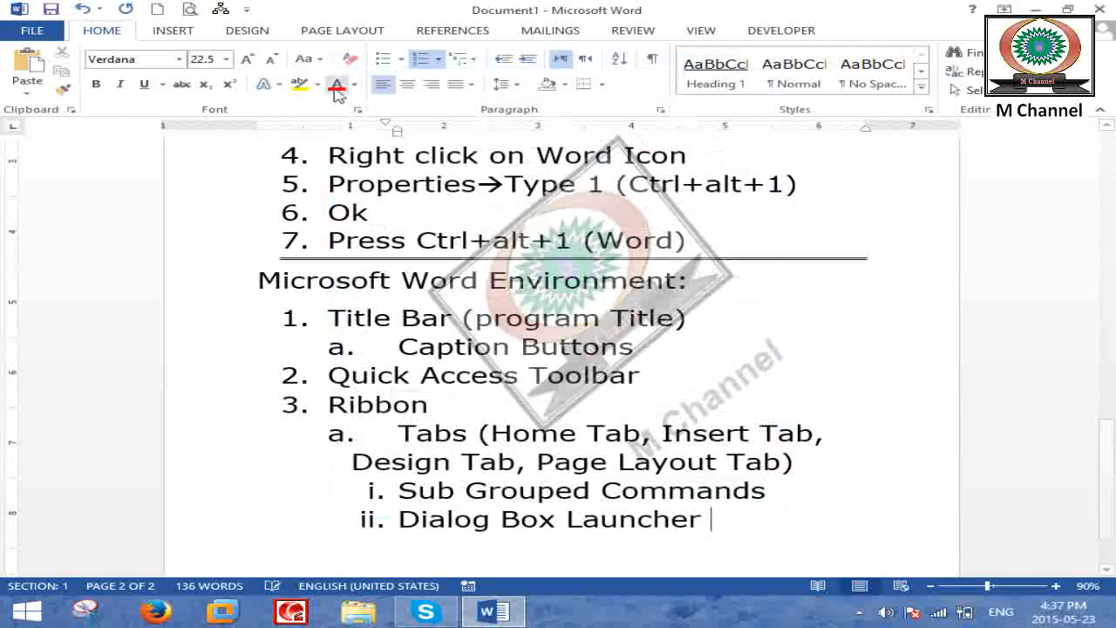
Open the Font dialog to view its options, move it aside, and close it.
click(357, 109)
drag(489, 73, 332, 71)
click(603, 56)
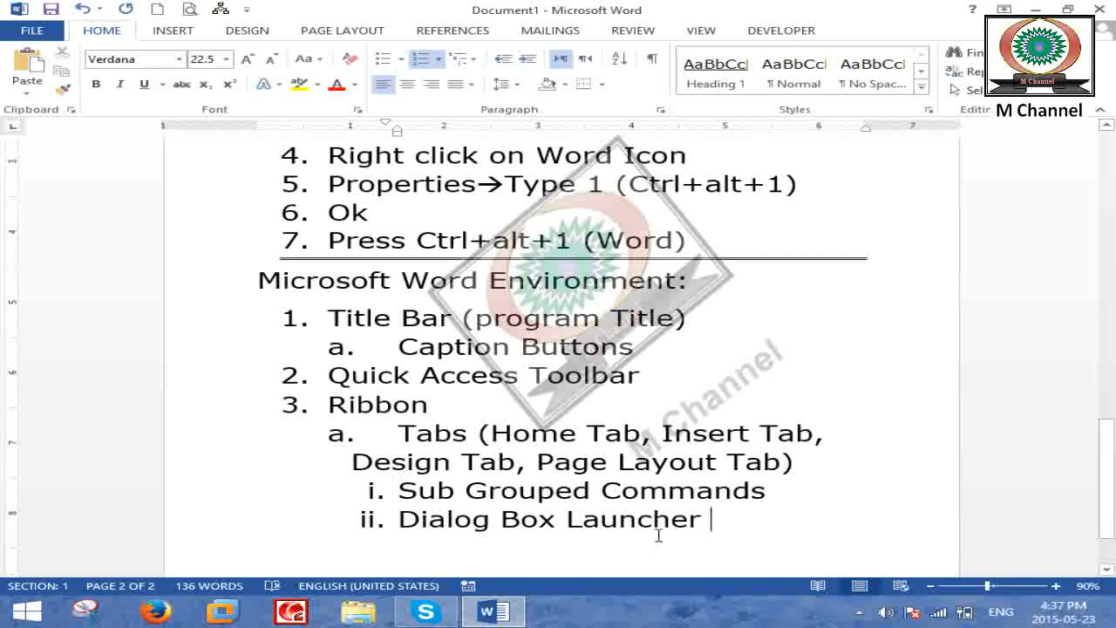
Start a new main-level list item 4 below "Dialog Box Launcher".
key(Return)
key(shift+Tab)
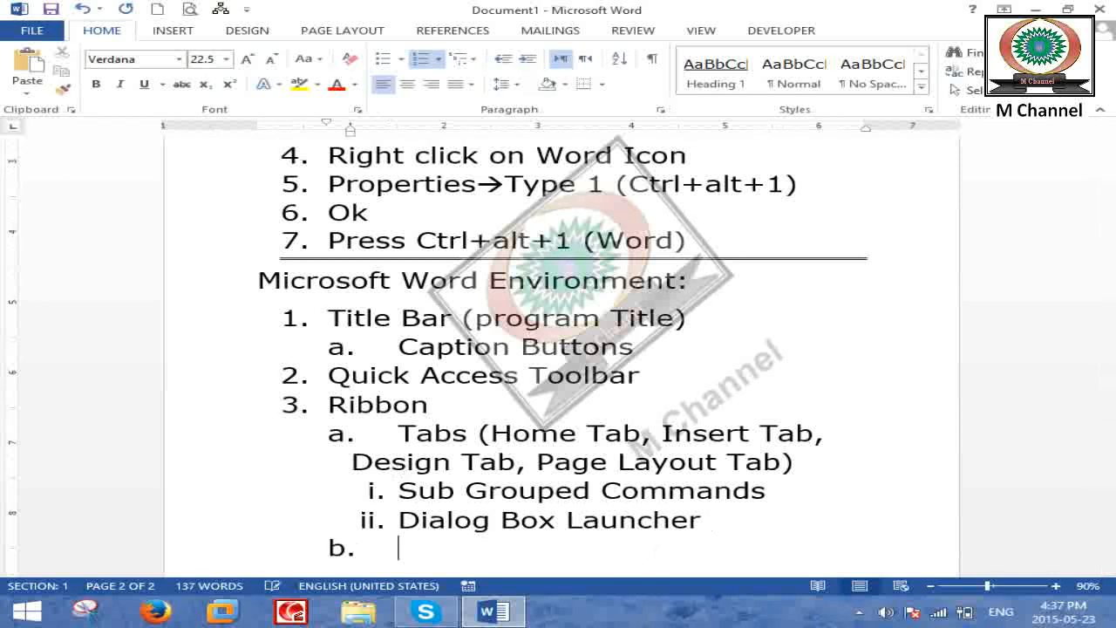
key(shift+Tab)
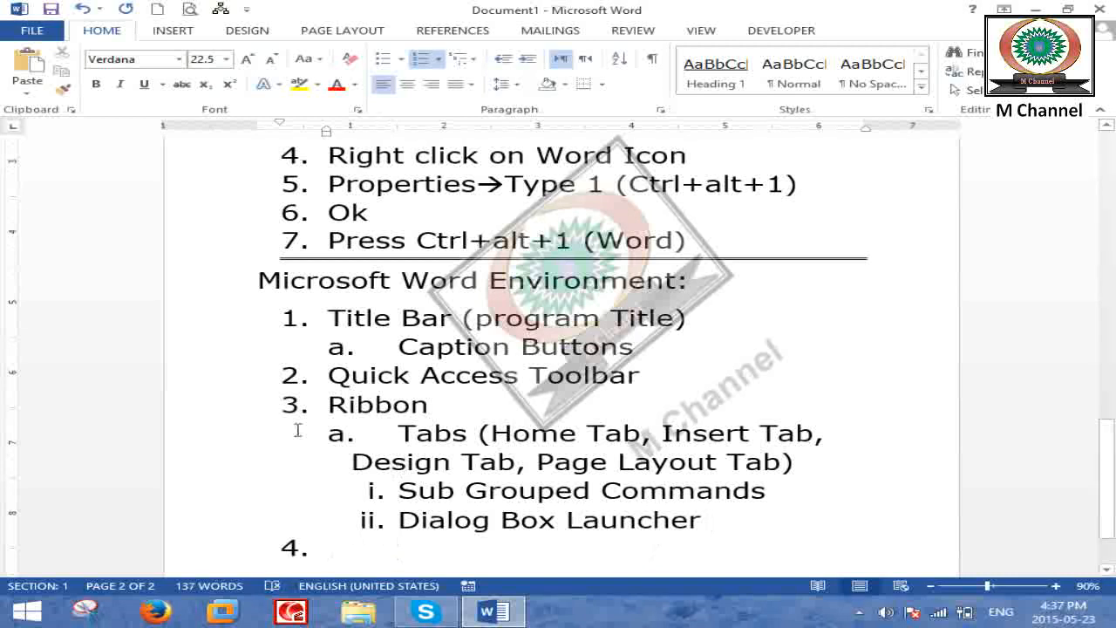
Shrink the font size of the whole document's text by four points and return to the empty item 4.
scroll(357, 340, down, 1)
key(ctrl+a)
key(ctrl+bracketleft)
key(ctrl+bracketleft)
key(ctrl+bracketleft)
key(ctrl+bracketleft)
click(715, 309)
scroll(715, 314, up, 3)
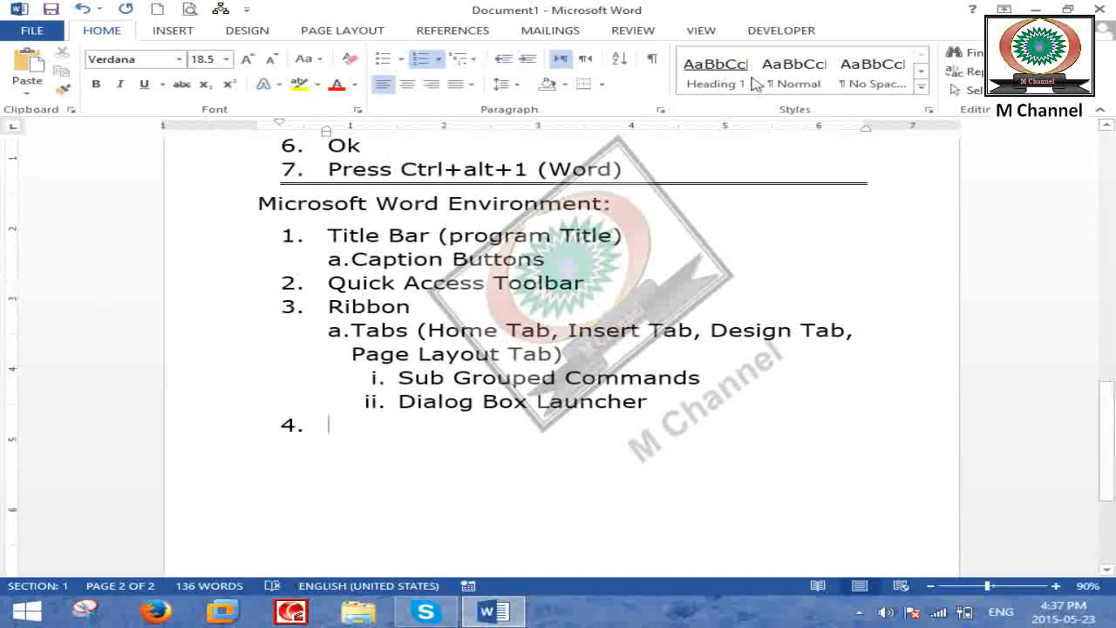
Hide the rulers, show them again, and return to the Home commands.
click(701, 31)
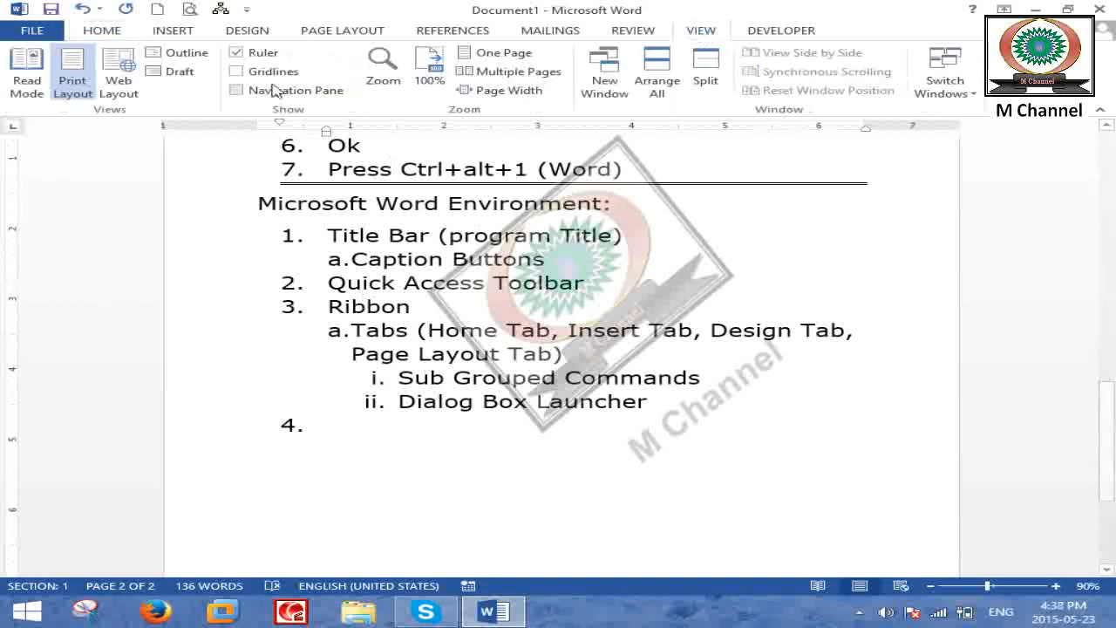
click(236, 52)
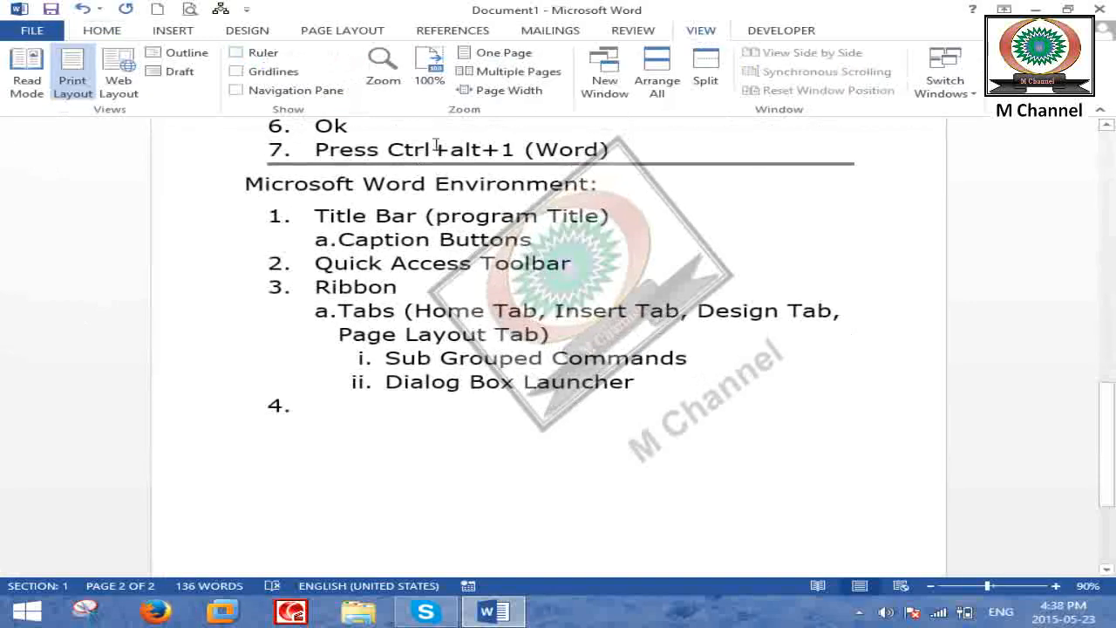
click(236, 52)
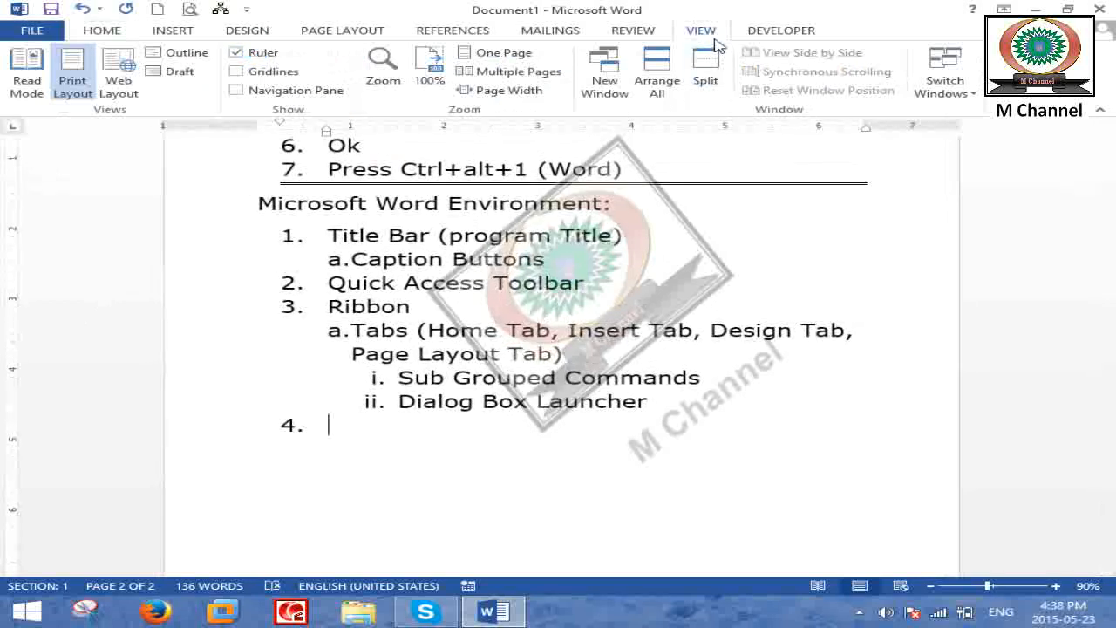
click(102, 31)
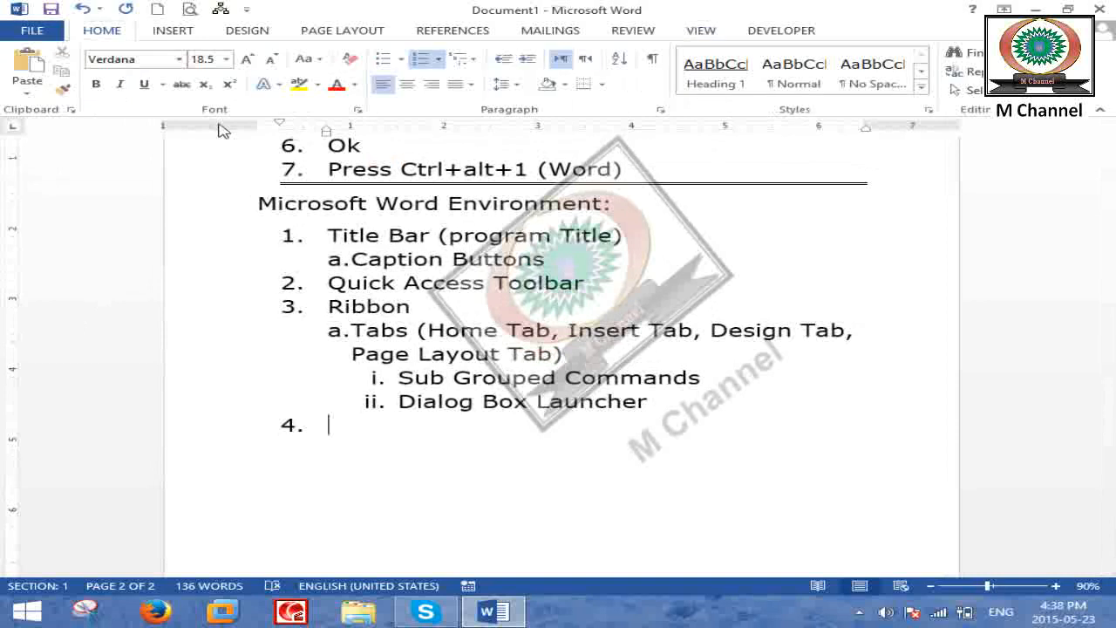
Fill in list item 4 with "Vertical and Horizontal Ruler Bars".
text(Ver)
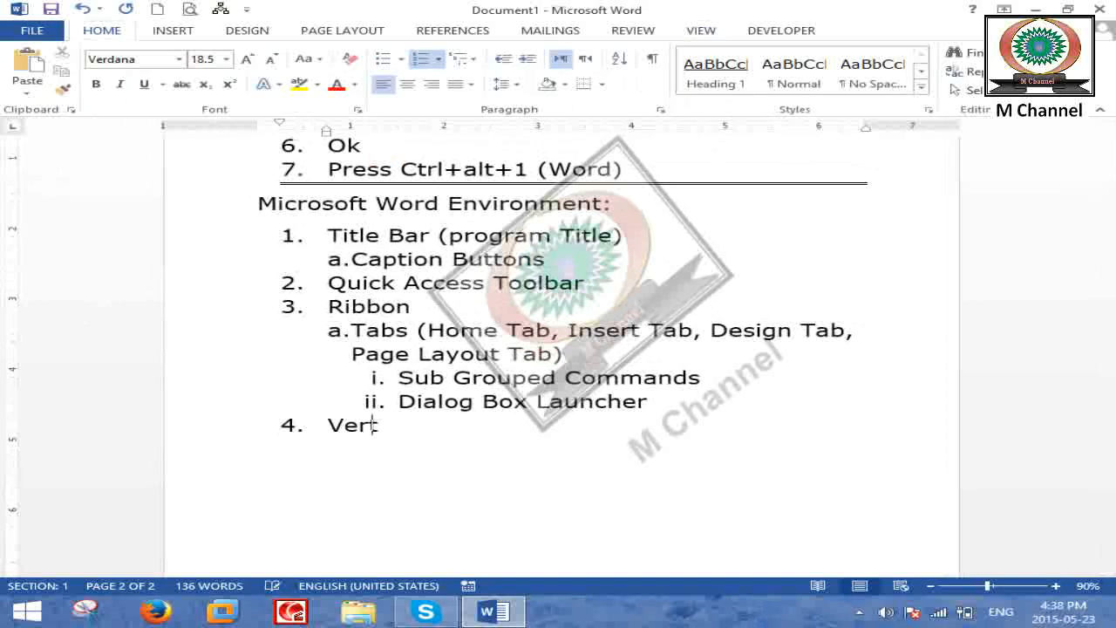
text(tical and Ho)
text(zo)
key(BackSpace)
key(BackSpace)
text(rizontal)
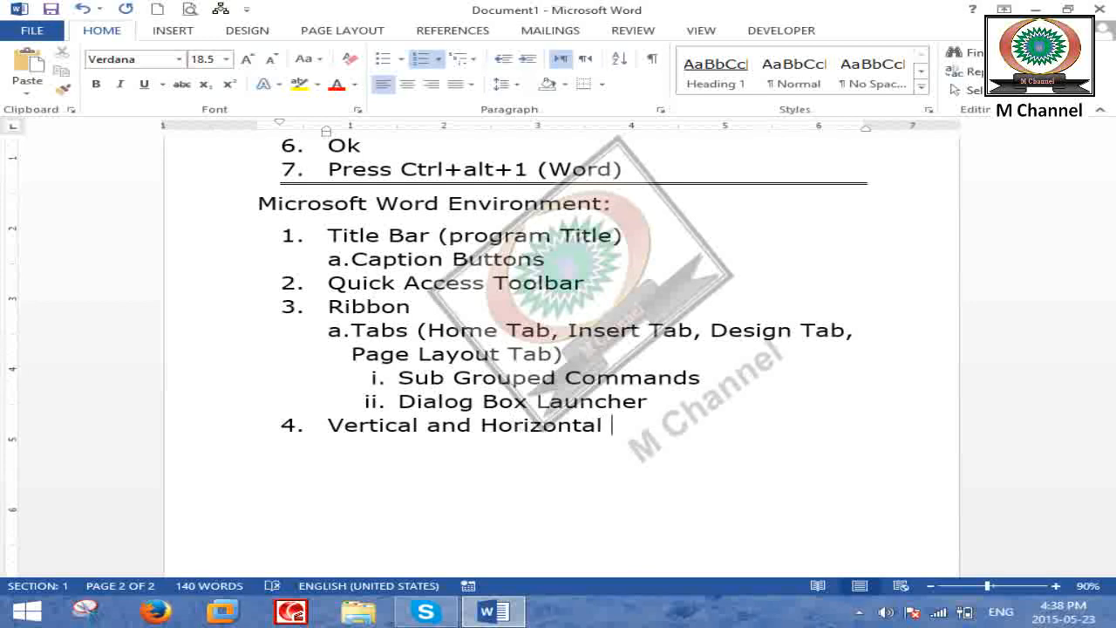
text( Ruler Bars)
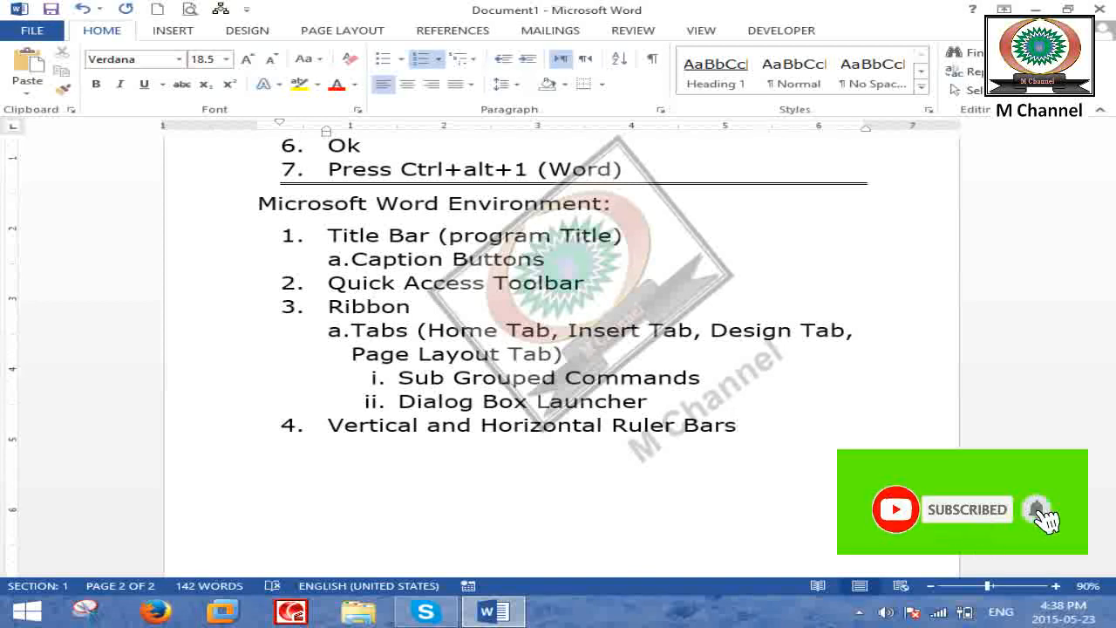
Add list item 5, "Vertical and Horizontal Scroll bars", below the ruler bars item.
key(Return)
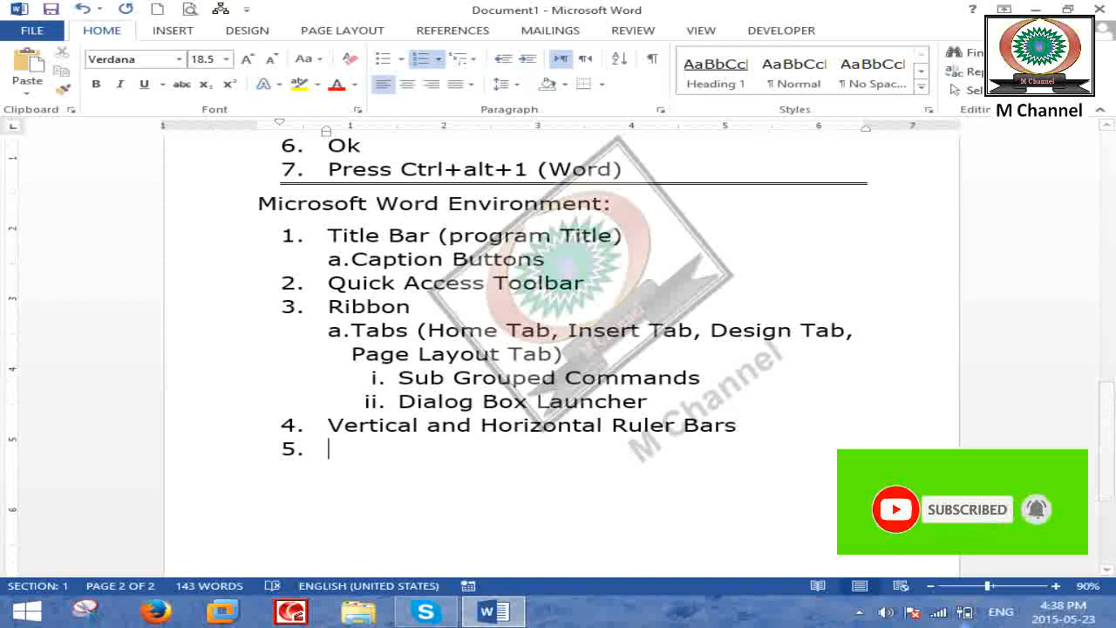
scroll(793, 523, up, 12)
scroll(788, 515, up, 1)
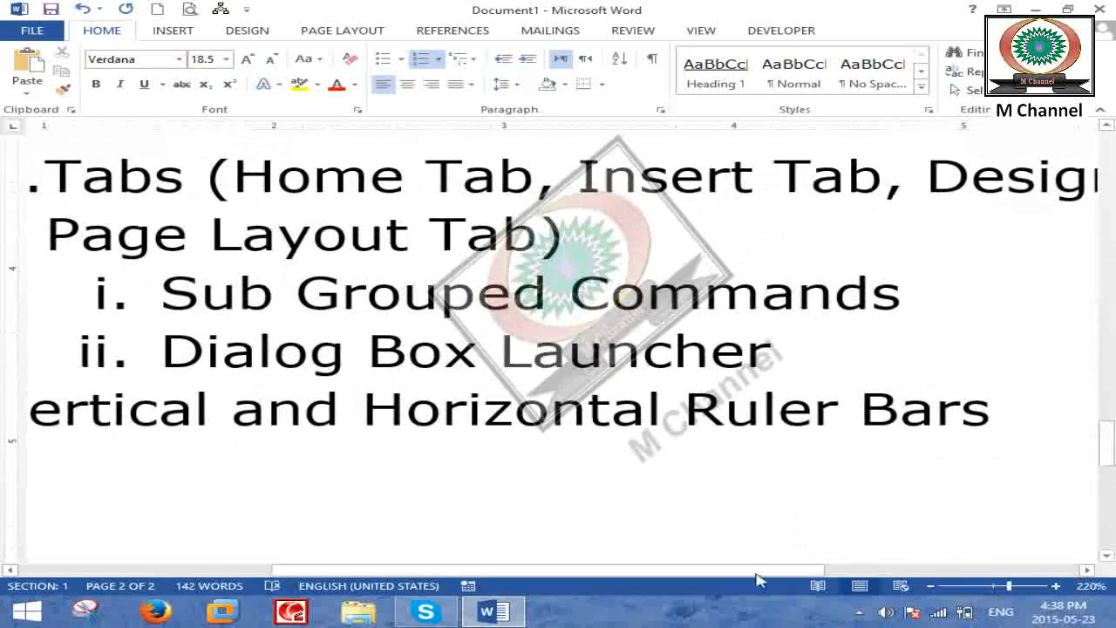
drag(736, 570, 597, 567)
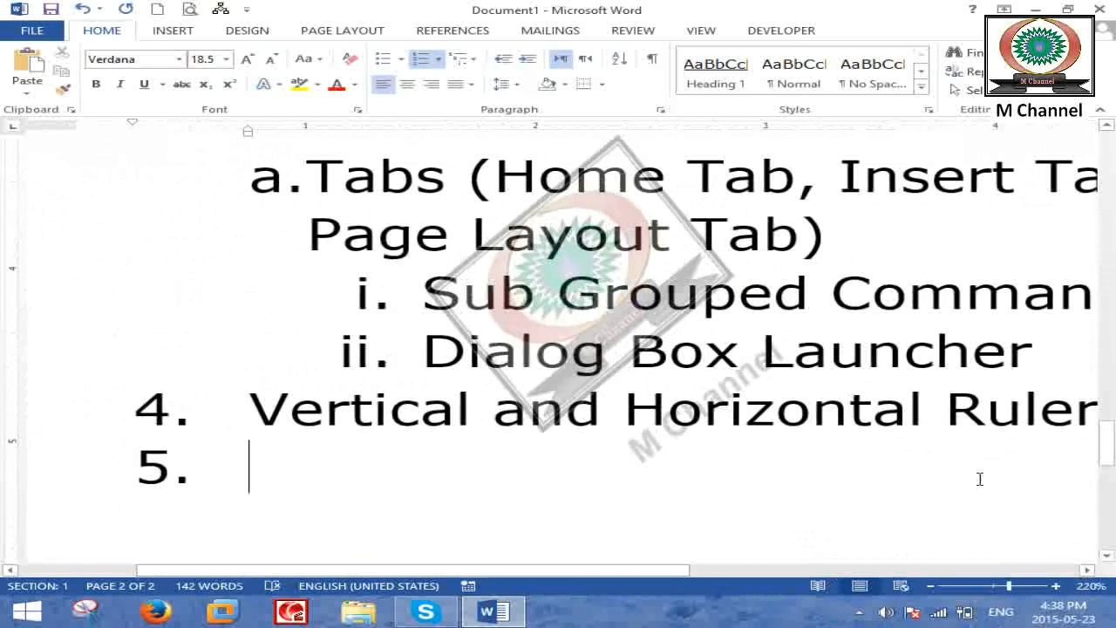
mouse_move(1107, 445)
mouse_down()
mouse_move(1115, 347)
mouse_move(1109, 447)
mouse_up()
scroll(960, 392, down, 1)
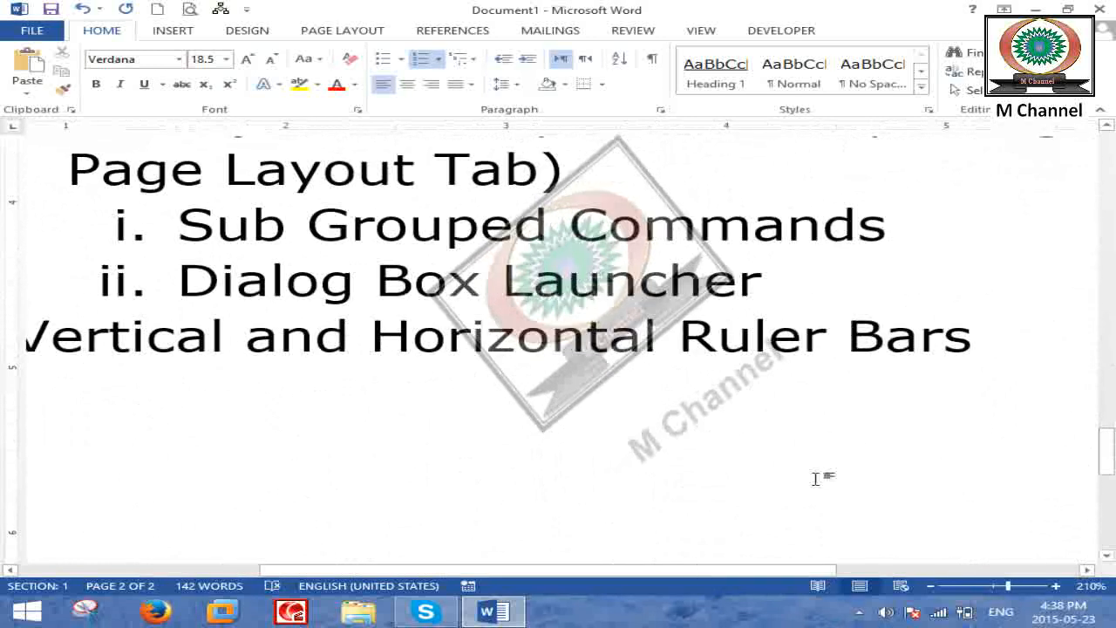
click(343, 448)
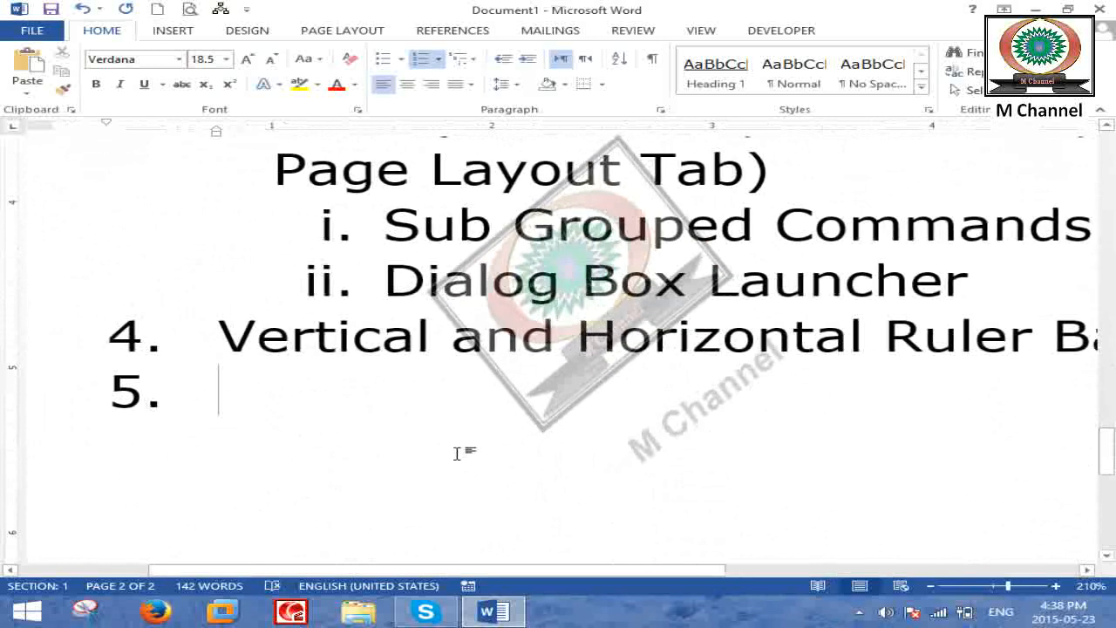
text(Vertical and Horio)
key(BackSpace)
text(zontal Scroll )
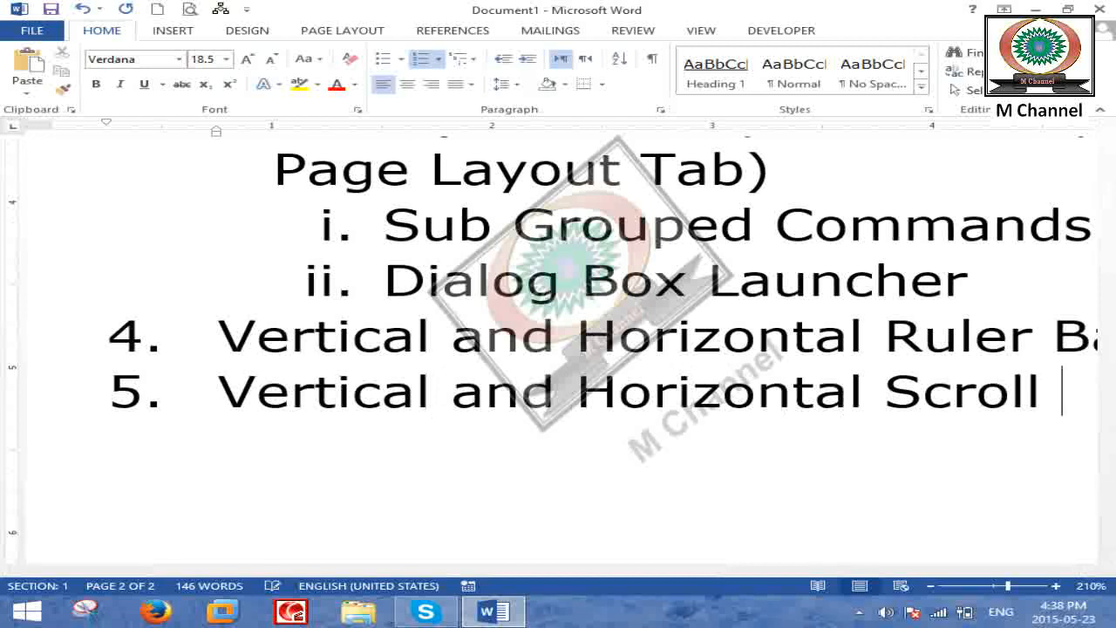
text(bars)
Set the zoom back to 100% and add list item 6, "Zoom Slider Bar".
ctrl+scroll(581, 446, down, 5)
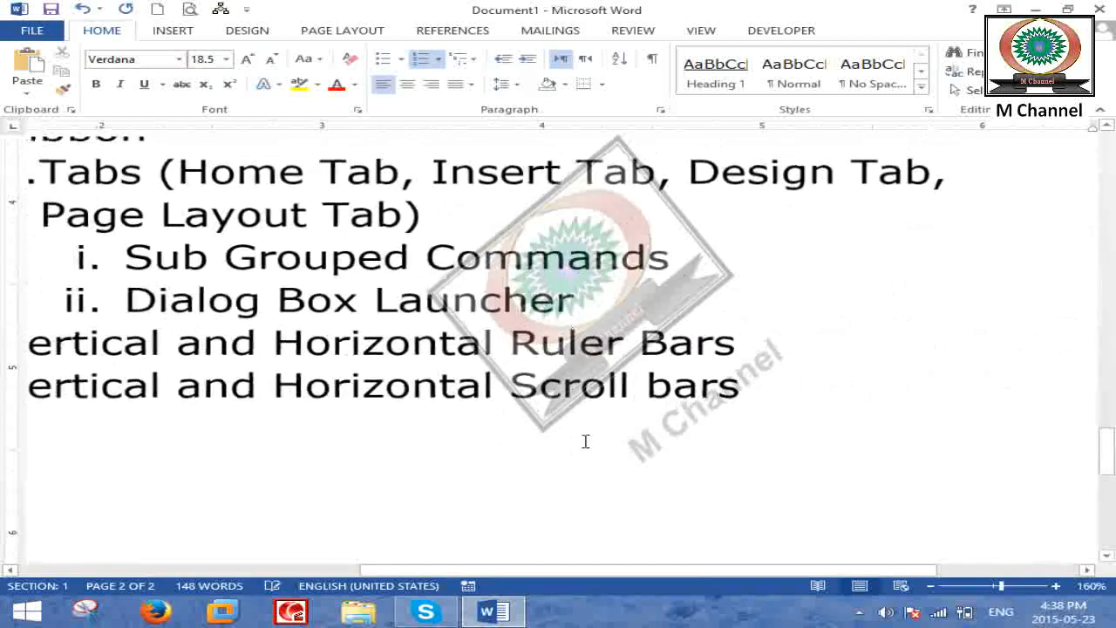
ctrl+scroll(581, 446, down, 1)
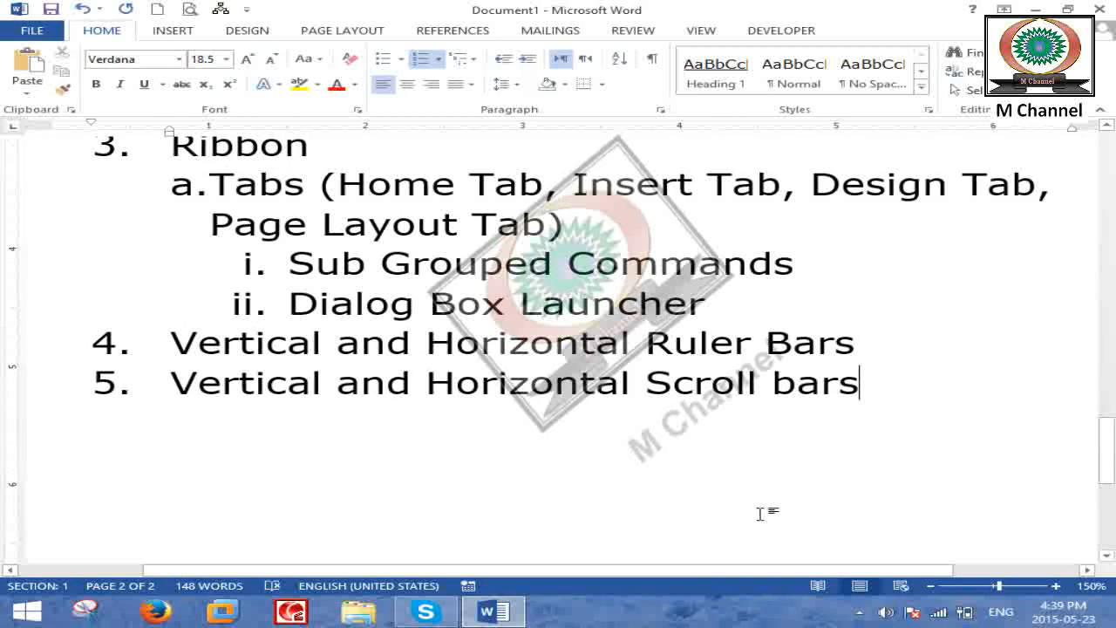
scroll(725, 436, down, 5)
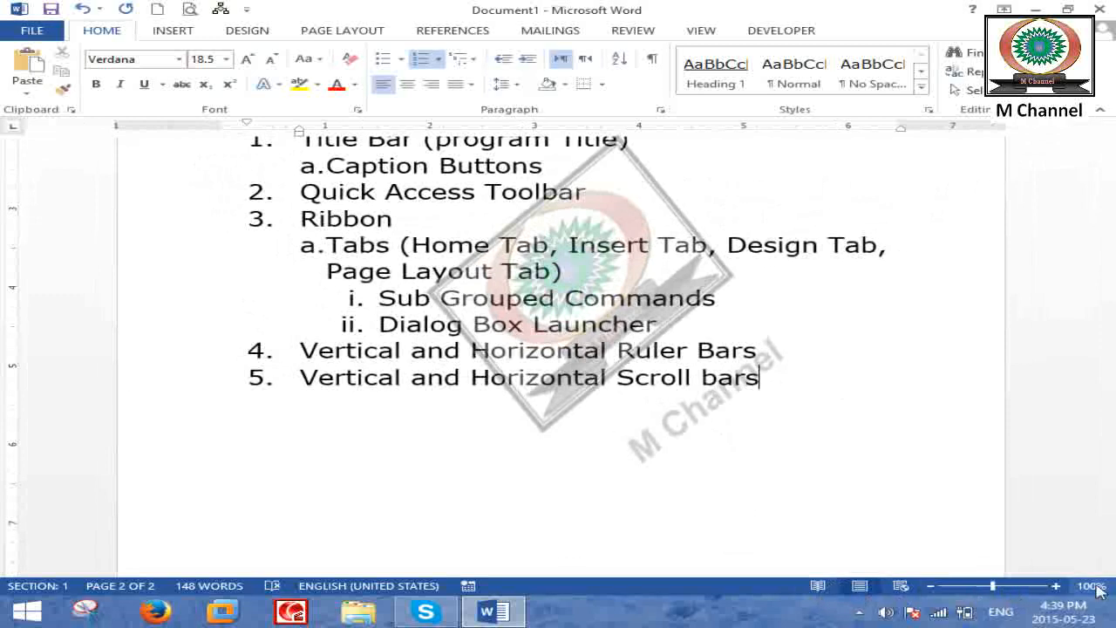
key(Return)
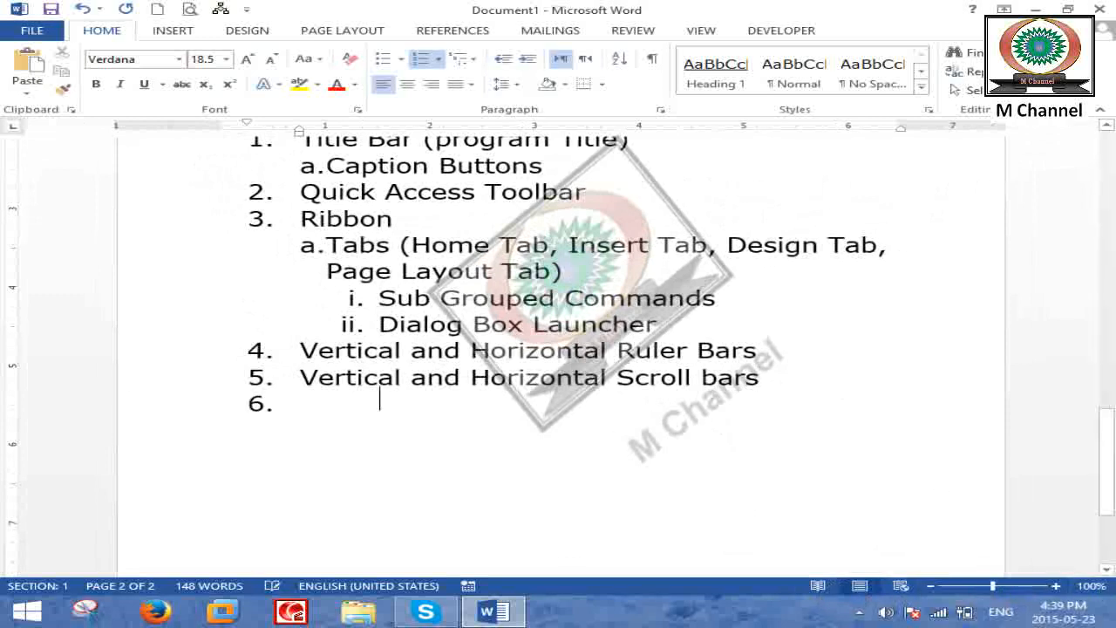
text(Zoom Slider Bar)
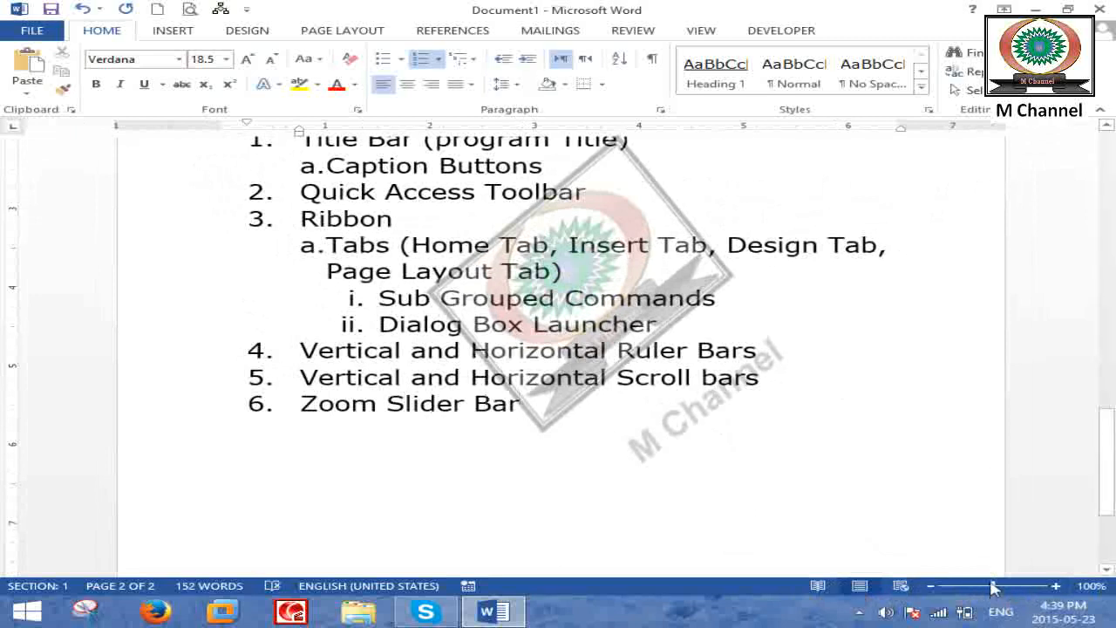
Demonstrate zooming by taking the document out to 64% and in to 150%.
drag(992, 586, 972, 592)
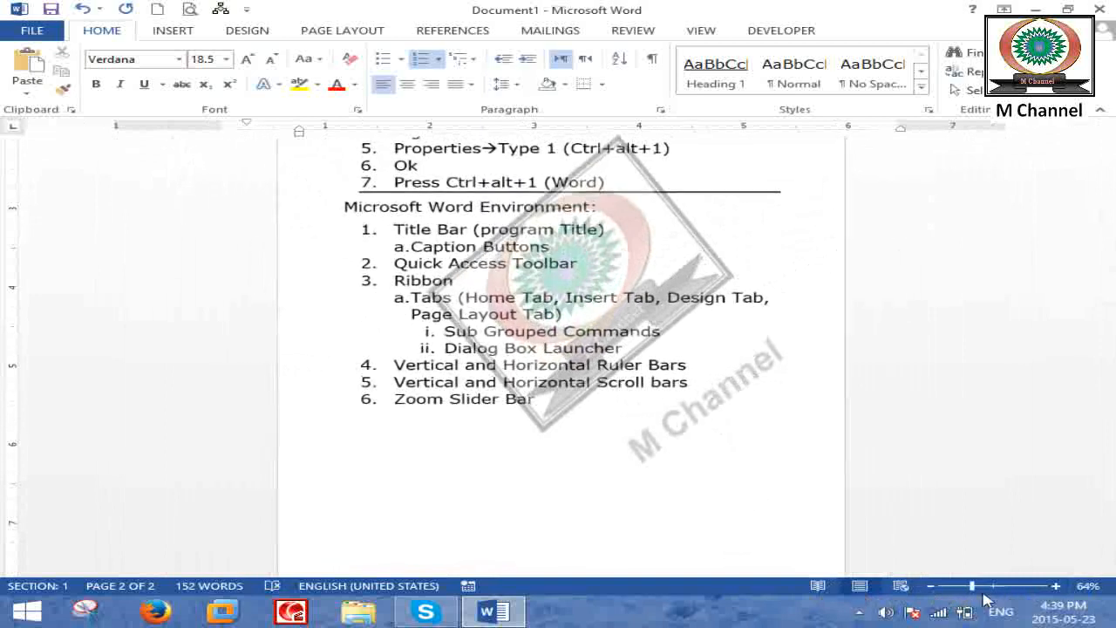
click(1055, 586)
click(1055, 586)
click(1055, 586)
click(1055, 586)
click(1055, 586)
click(1055, 586)
click(1055, 586)
click(1055, 586)
click(1055, 586)
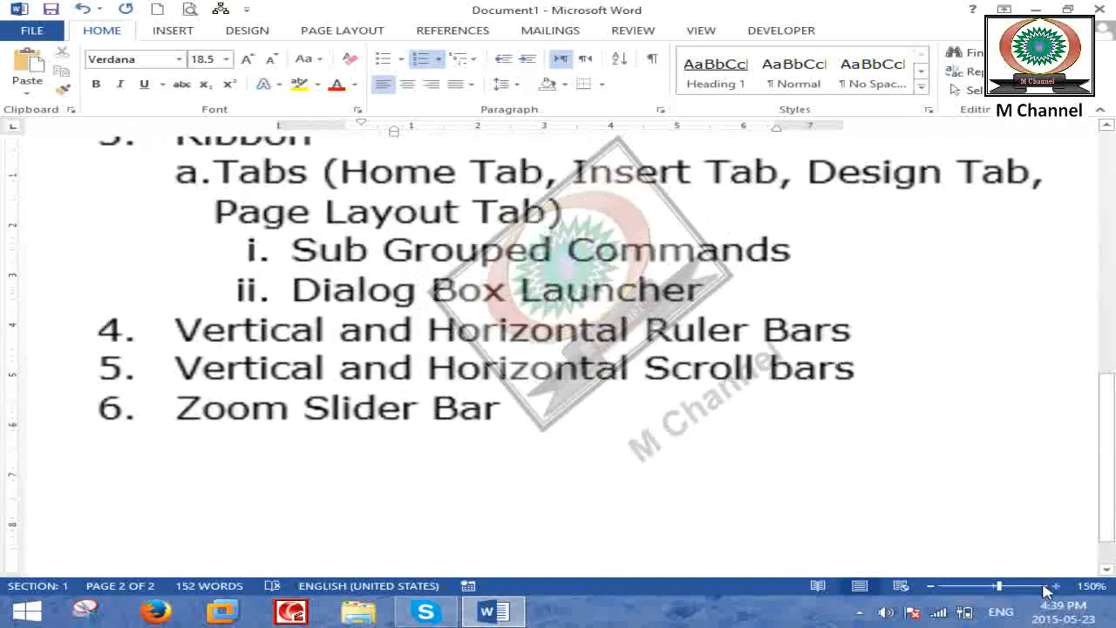
Zoom the document out to 110% and in to 160%, finishing at 120%.
click(932, 586)
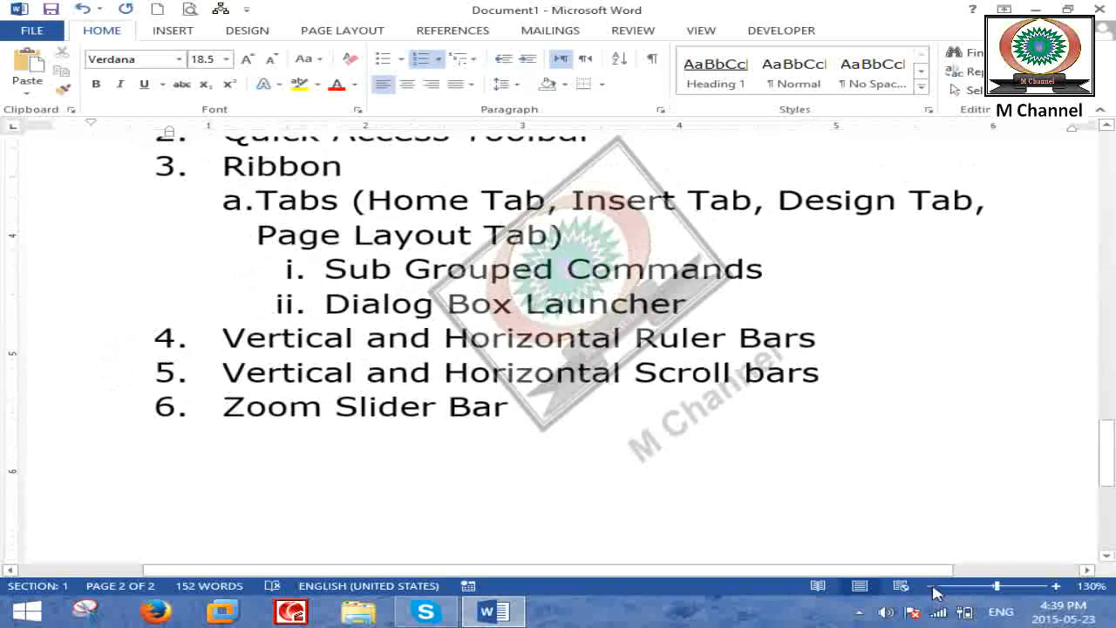
click(932, 586)
click(932, 586)
click(931, 586)
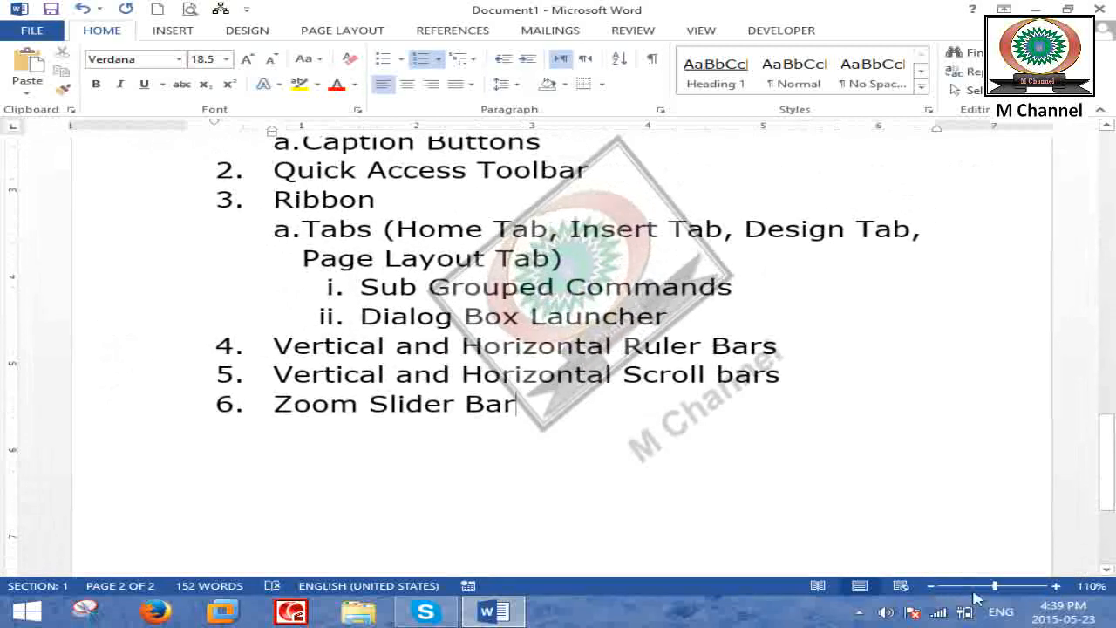
click(1055, 586)
click(1055, 586)
click(1055, 586)
click(1055, 586)
click(1055, 586)
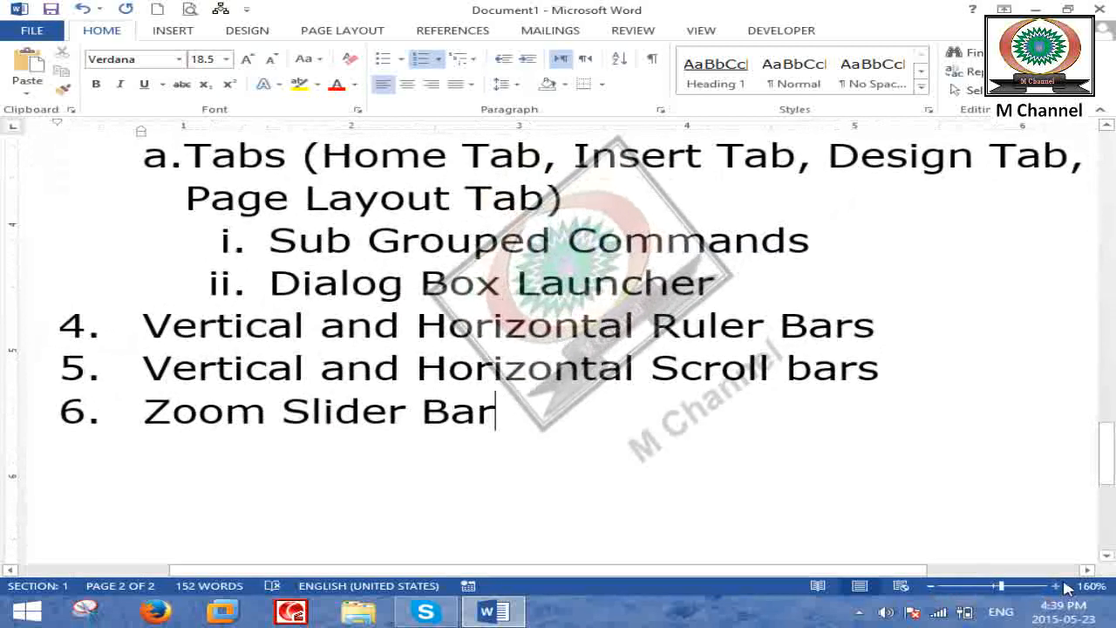
ctrl+scroll(639, 319, down, 4)
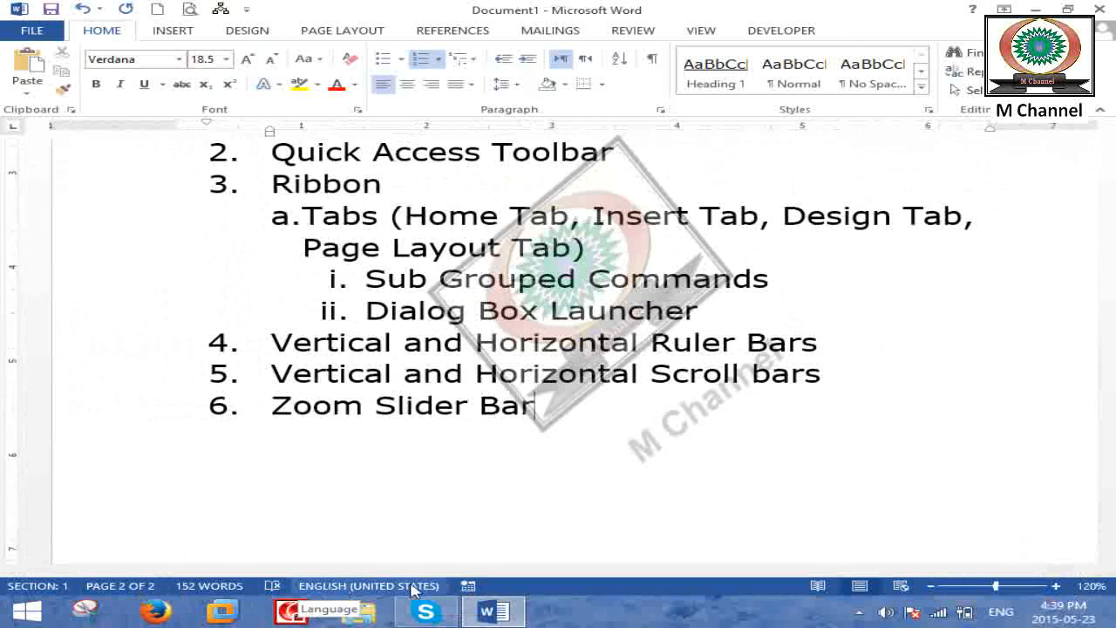
Add list item 7, "Status Bar (it shows the Status of the Page , Words, ...)", and start a new item below it.
key(Return)
text(Status Bar )
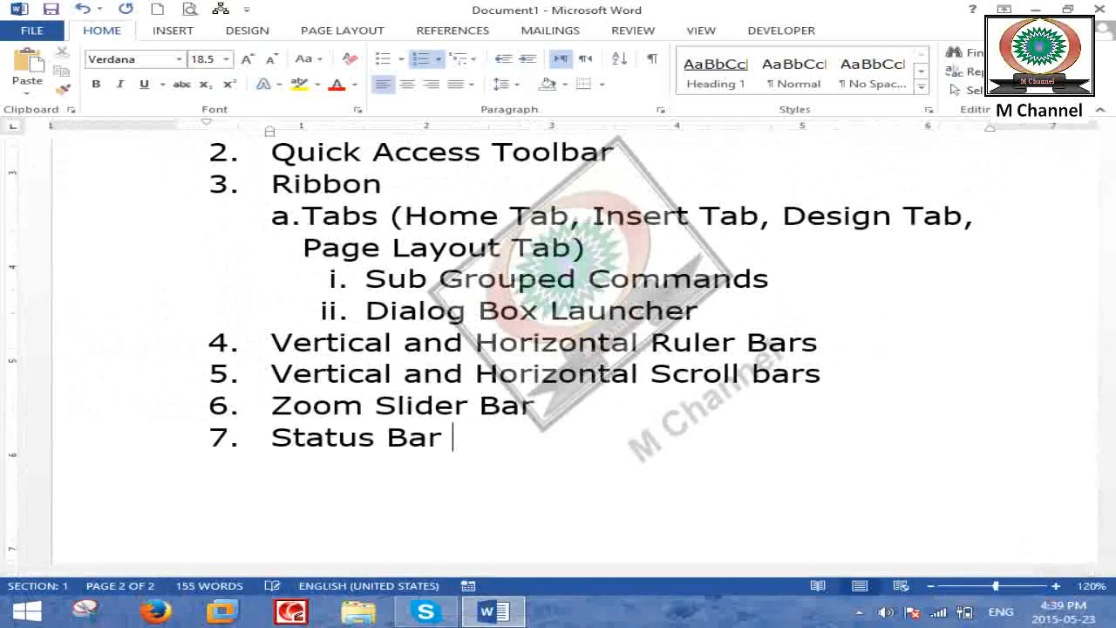
text((it shows the S)
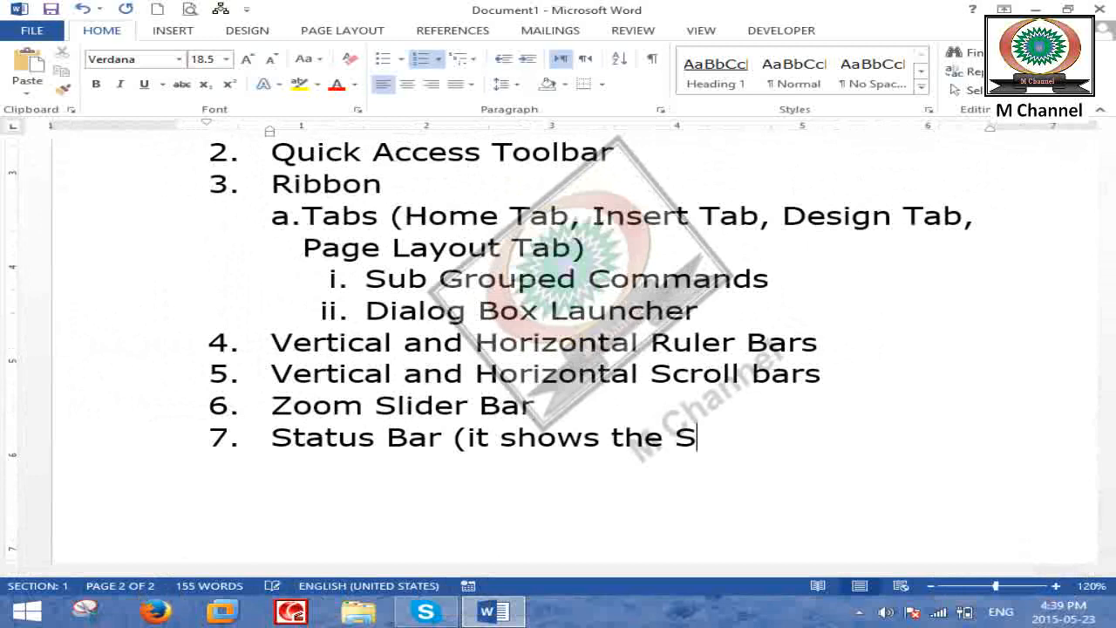
text(tatus of the Page , Word W)
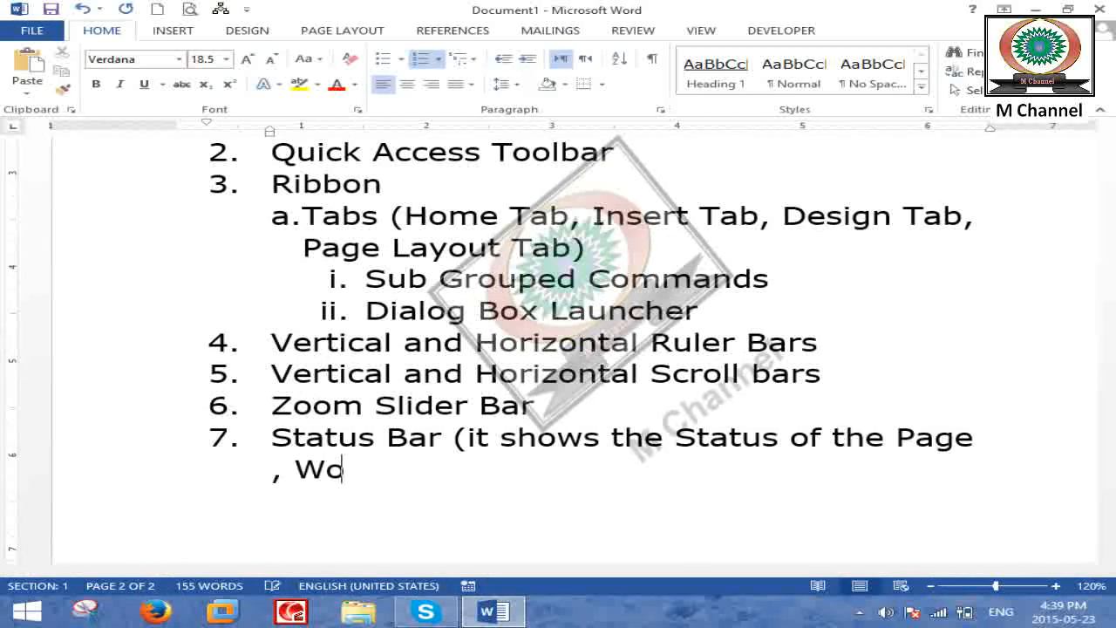
key(BackSpace)
key(BackSpace)
key(BackSpace)
text(s,)
key(BackSpace)
key(BackSpace)
text(ds, ...))
key(Return)
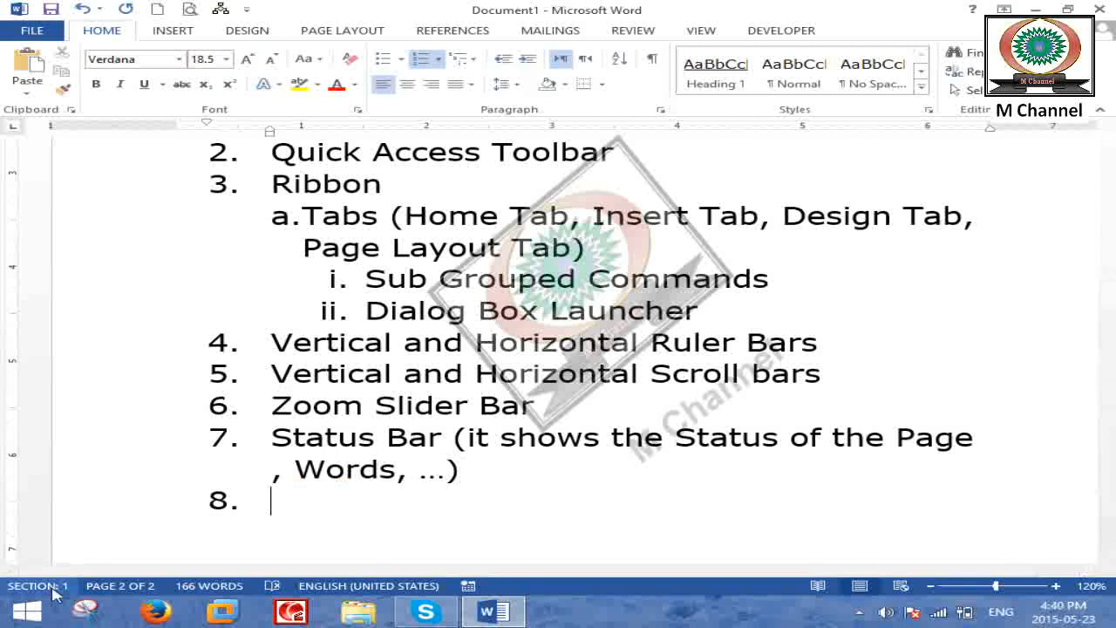
Hide Section, Page Number, Word Count, Number of Authors Editing, Language, and Spelling and Grammar Check from the status bar.
right_click(199, 590)
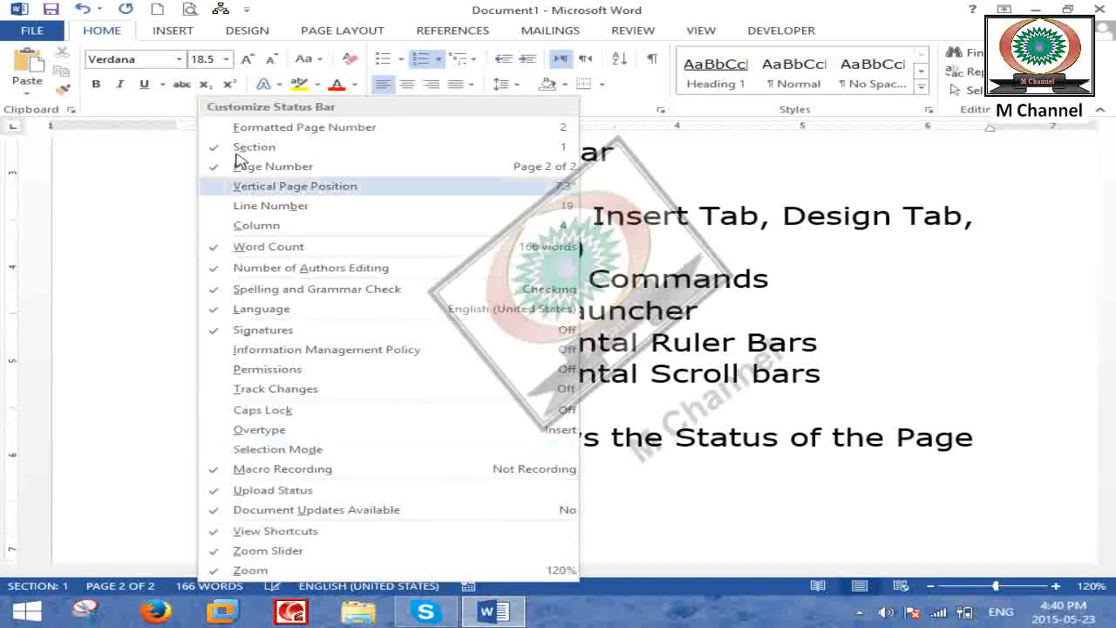
click(288, 150)
click(262, 170)
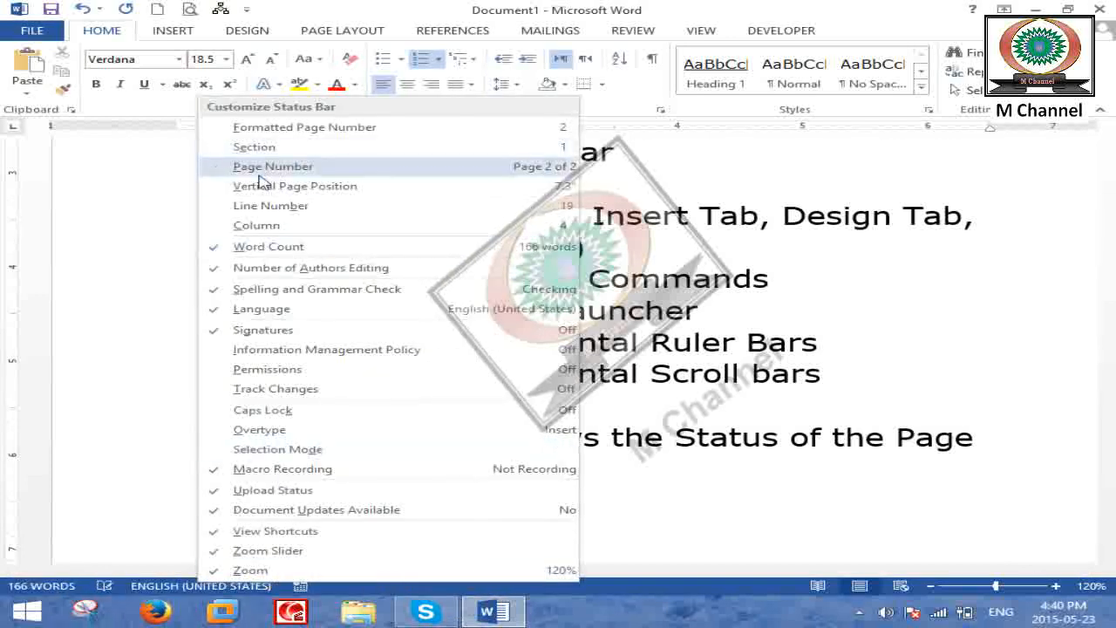
click(263, 249)
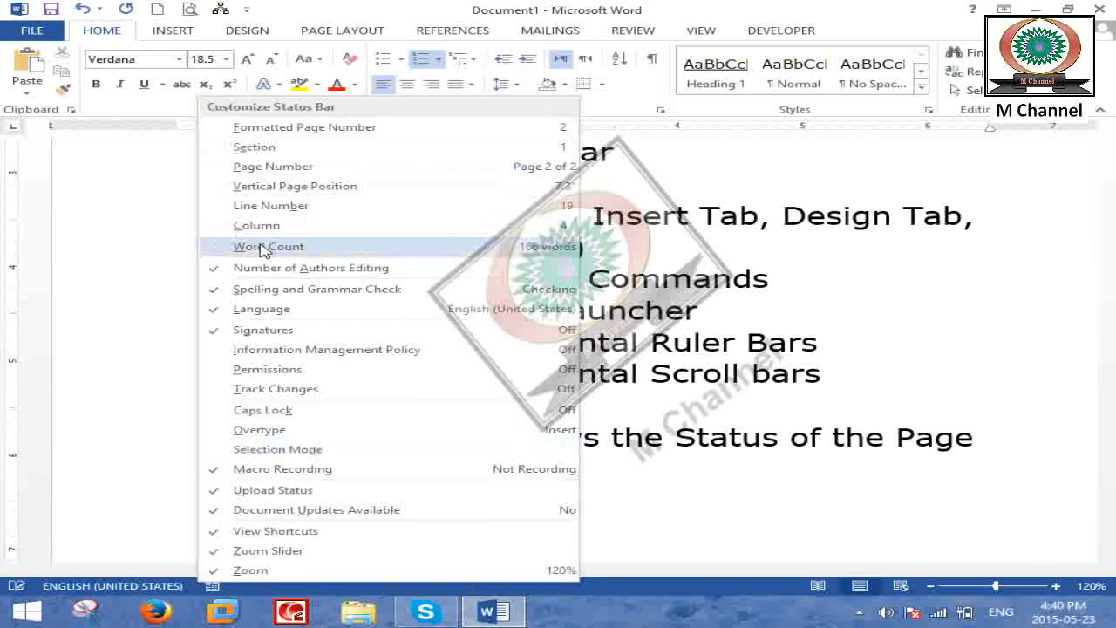
click(262, 309)
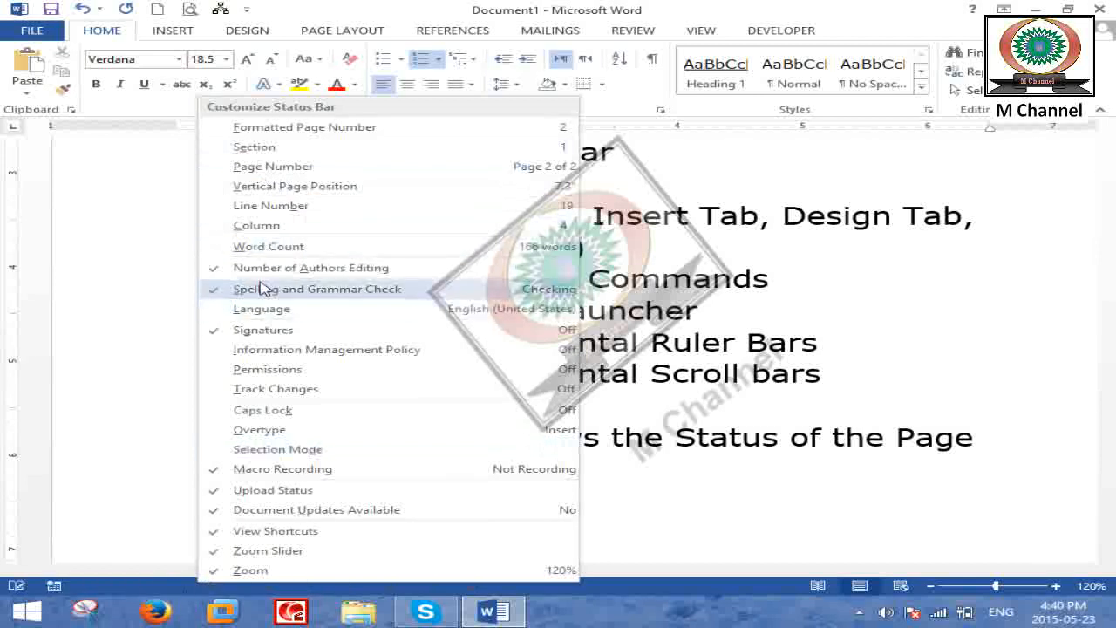
click(264, 289)
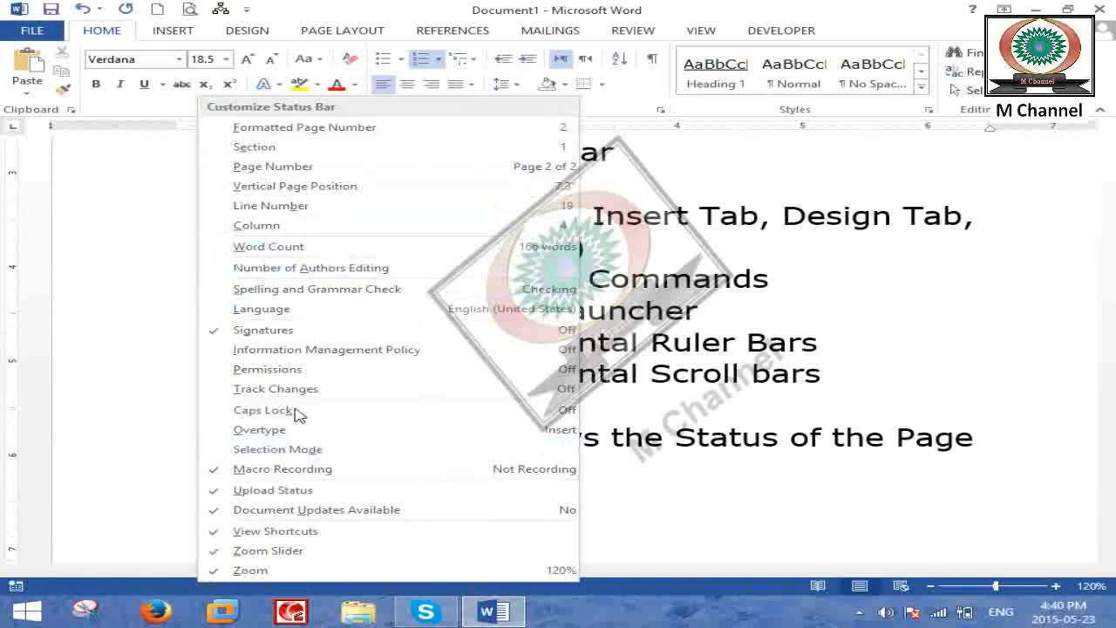
Show Page Number, Spelling and Grammar Check, Language and Word Count on the status bar again.
click(288, 172)
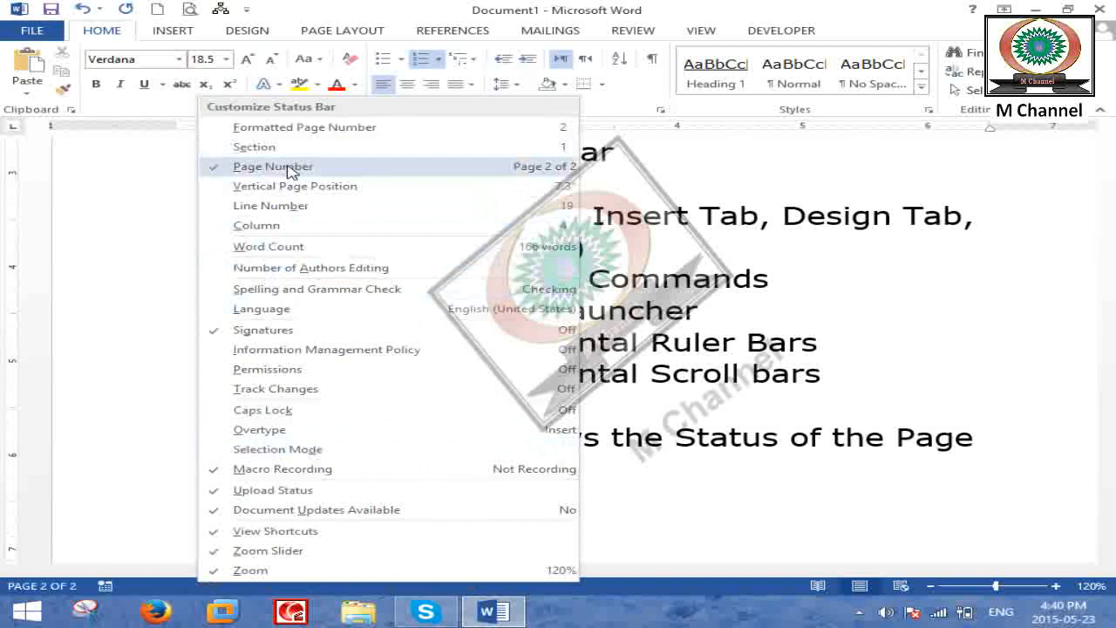
click(297, 296)
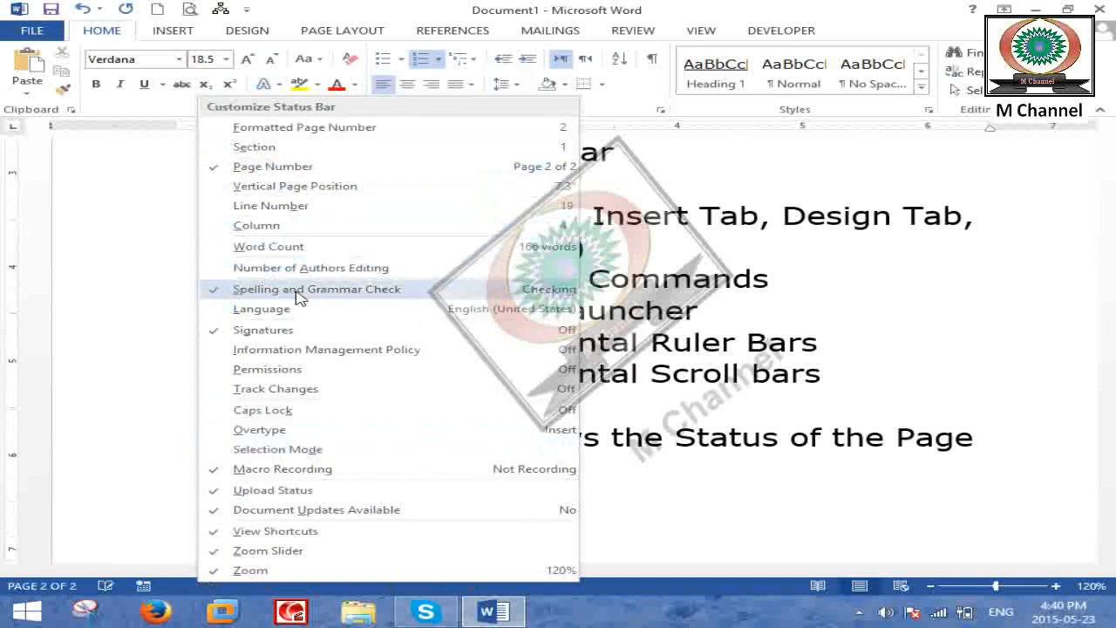
click(287, 310)
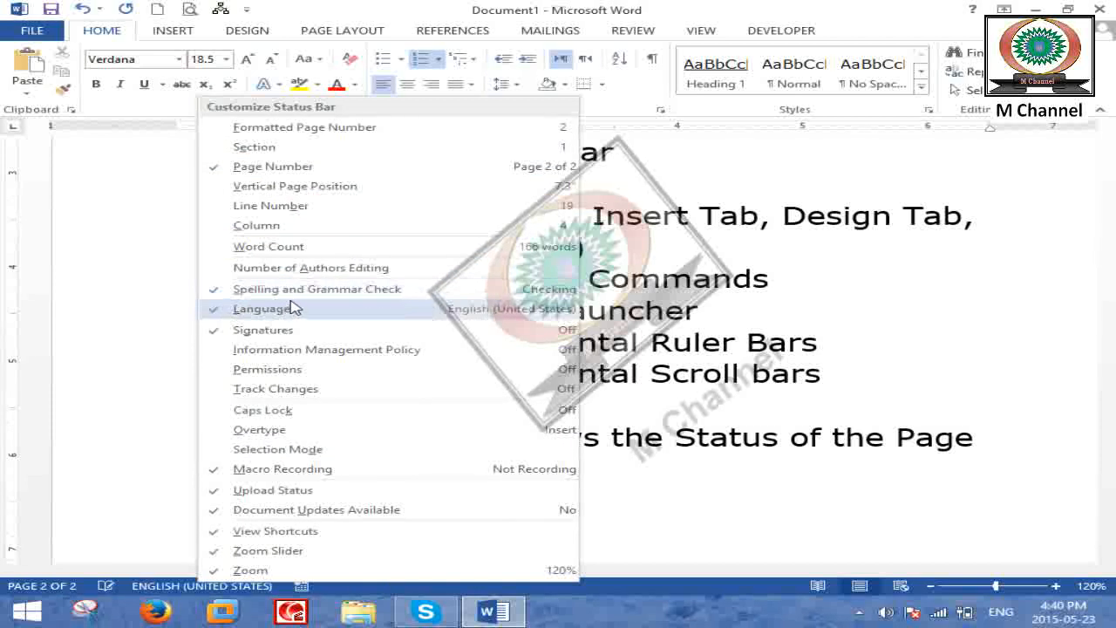
click(292, 250)
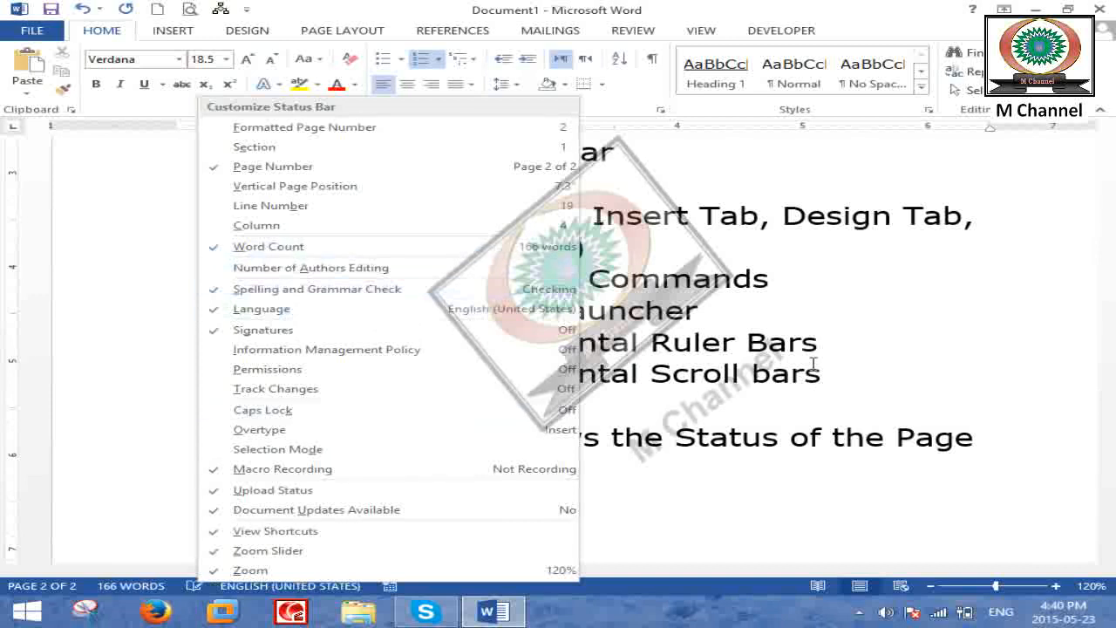
click(692, 305)
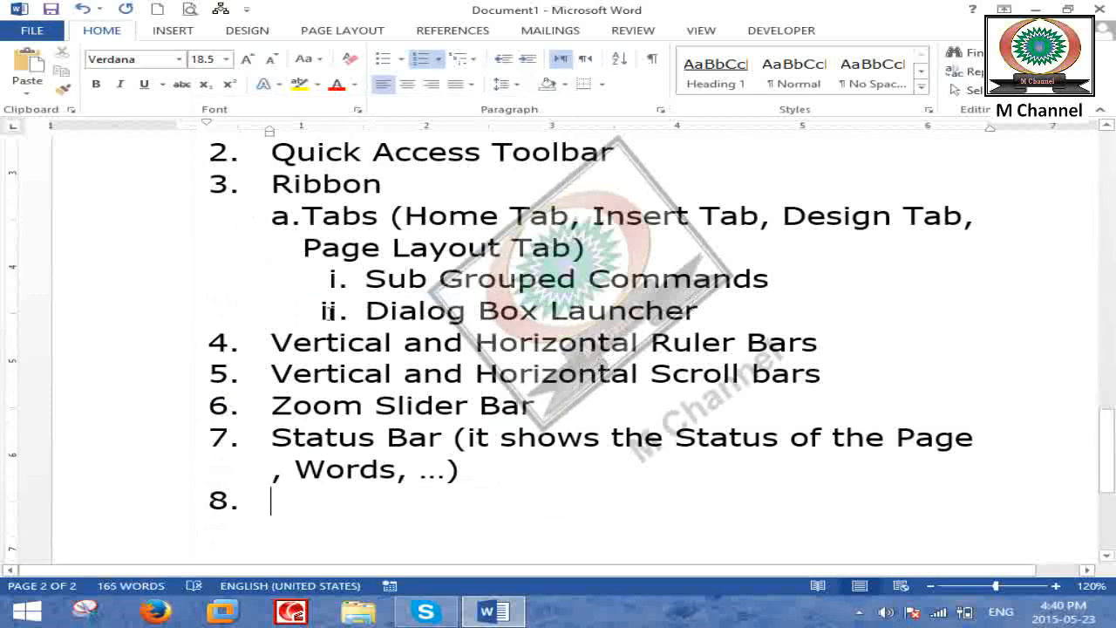
Remove the empty list item 8 and set the zoom to 80%, with the cursor at the end of item 7.
key(BackSpace)
ctrl+scroll(330, 312, down, 5)
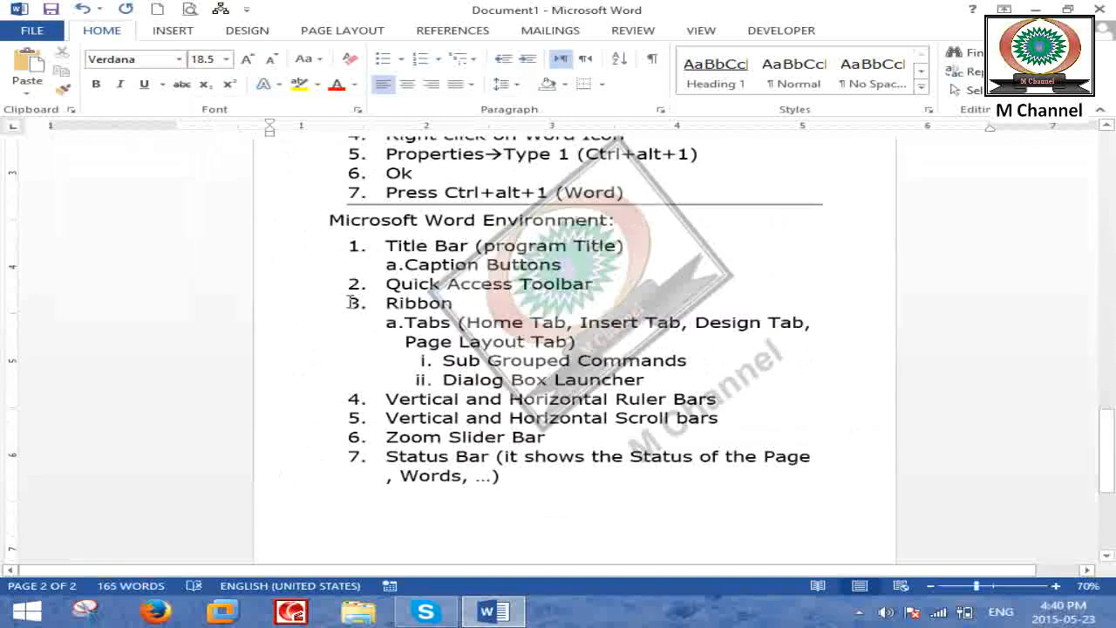
ctrl+scroll(352, 302, down, 3)
ctrl+scroll(366, 360, up, 5)
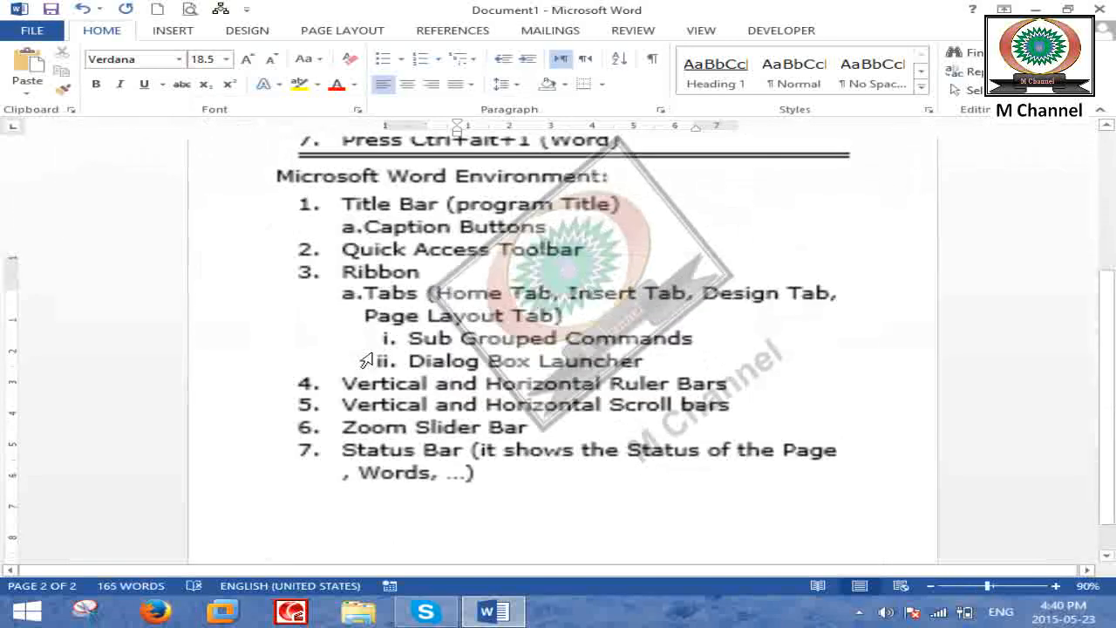
ctrl+scroll(366, 360, up, 10)
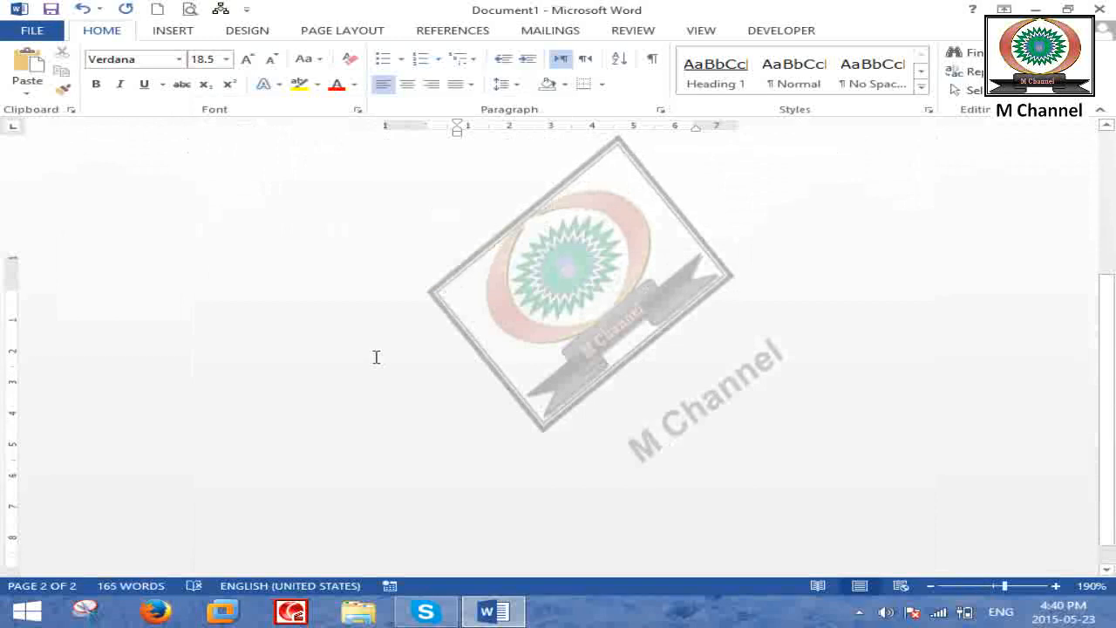
ctrl+scroll(376, 356, down, 9)
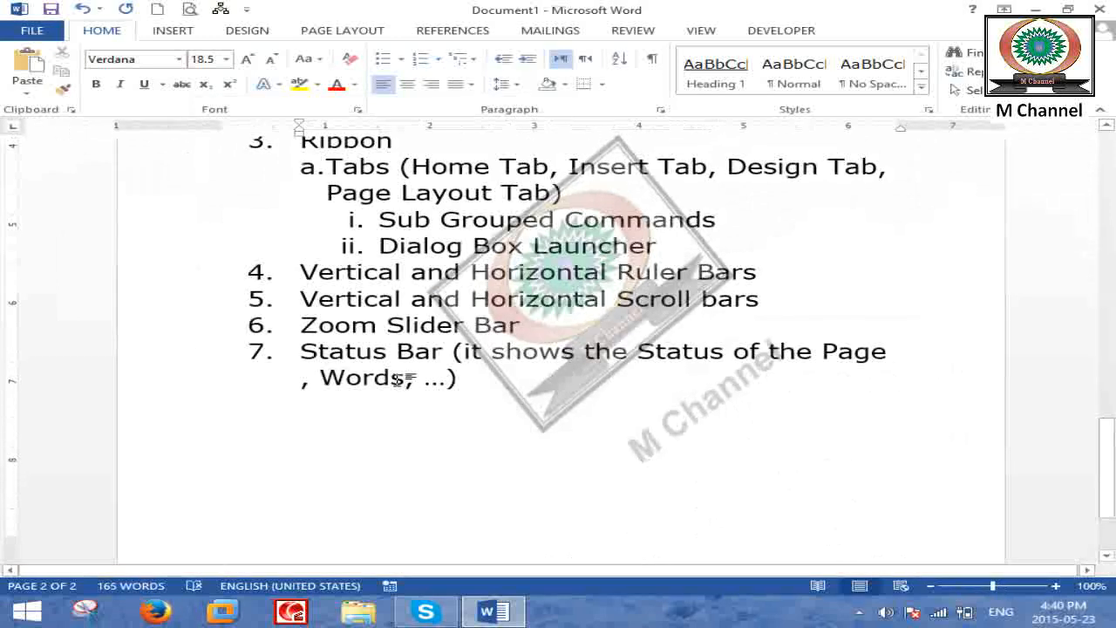
ctrl+scroll(397, 380, down, 1)
ctrl+scroll(531, 339, down, 1)
click(532, 338)
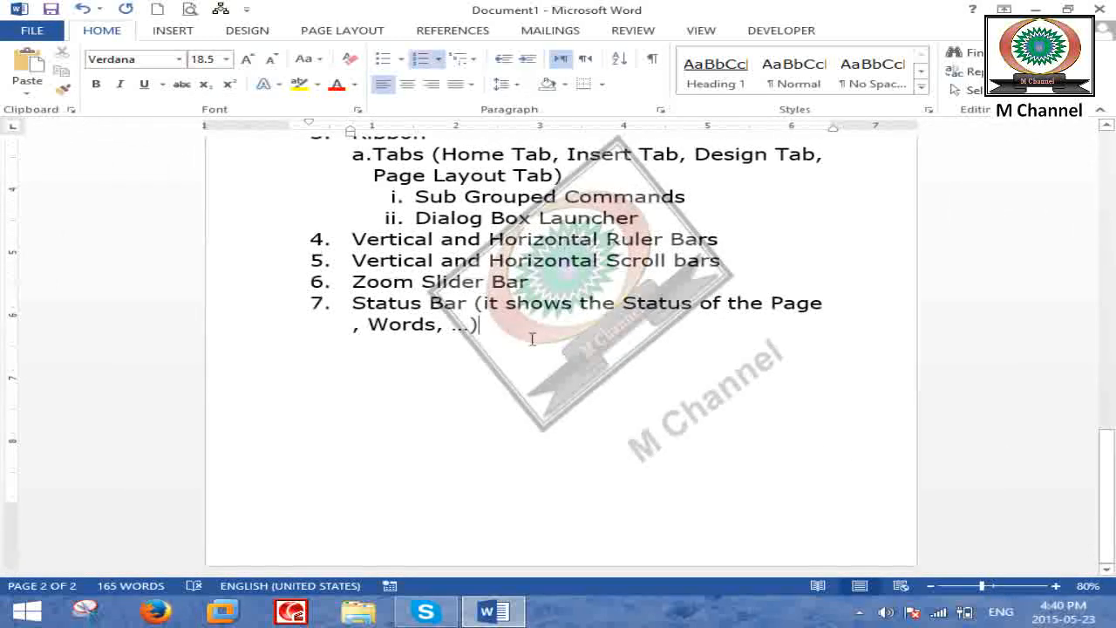
key(BackSpace)
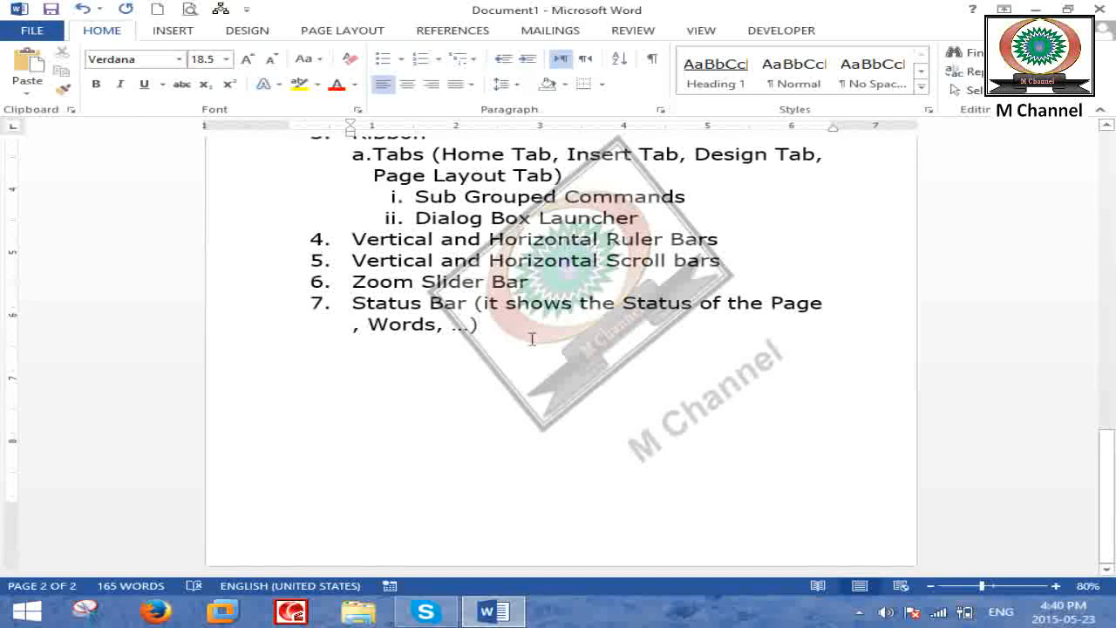
click(602, 327)
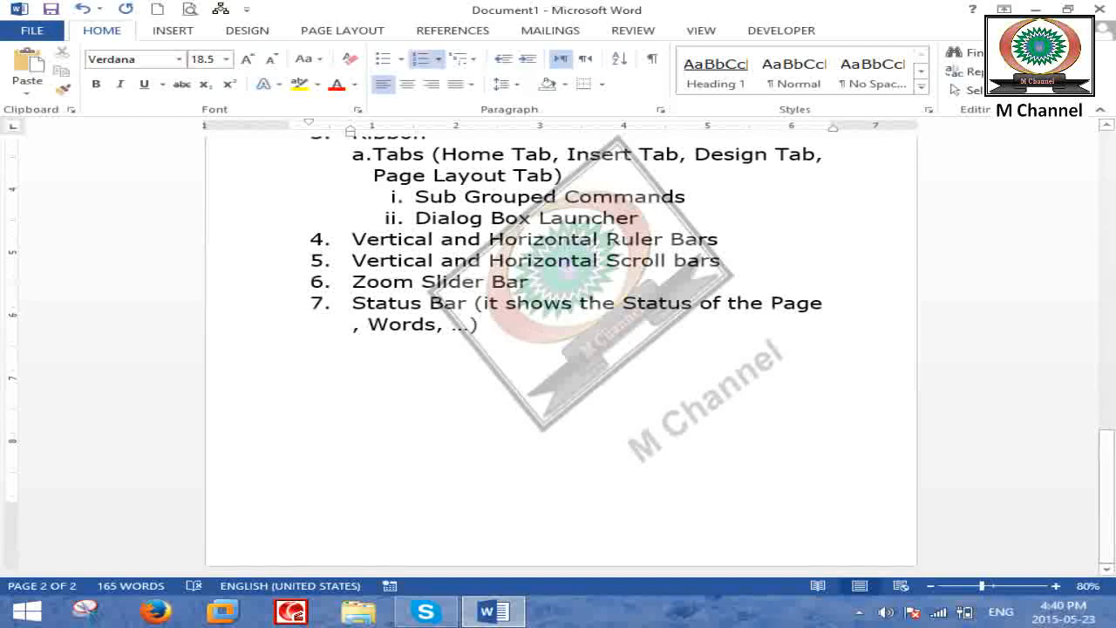
Add list item 8, "Where we work is Called work space.", and start a new line below it.
key(Return)
text(Whr)
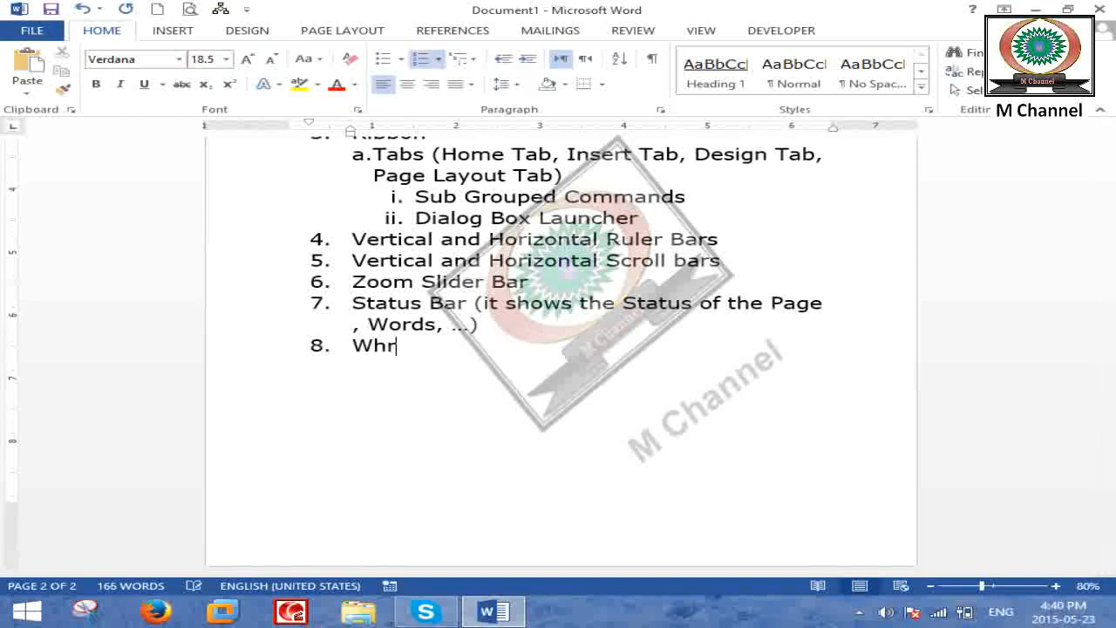
text(e we)
key(BackSpace)
key(BackSpace)
key(BackSpace)
key(BackSpace)
key(BackSpace)
text(ere )
text(we work is alled W)
text(or)
key(BackSpace)
key(BackSpace)
key(BackSpace)
key(BackSpace)
key(BackSpace)
key(BackSpace)
key(BackSpace)
key(BackSpace)
key(BackSpace)
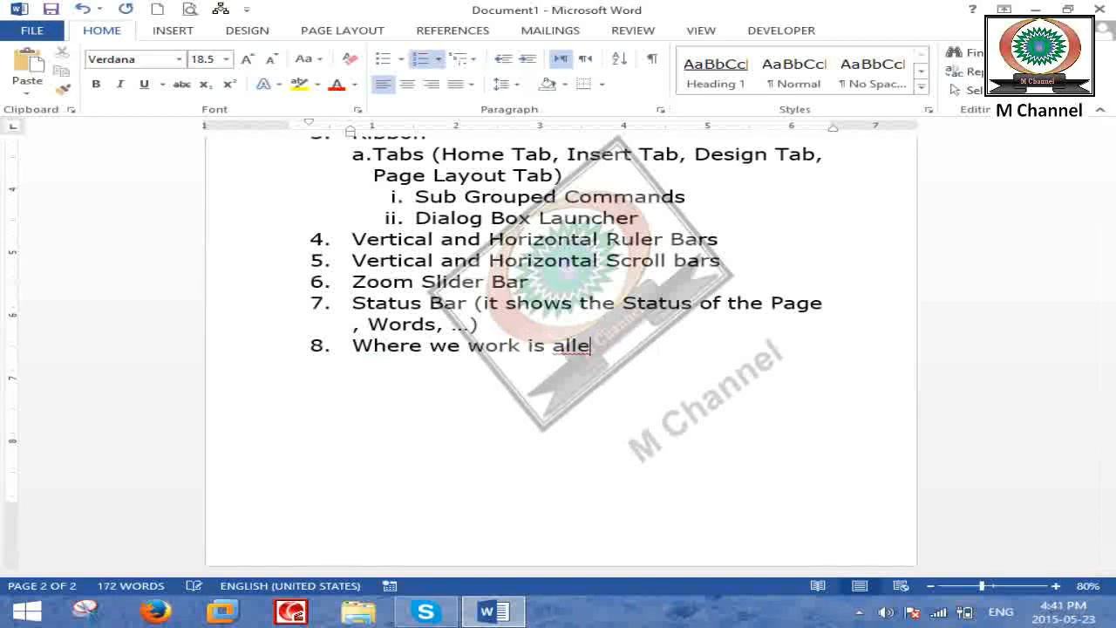
text(Called workd)
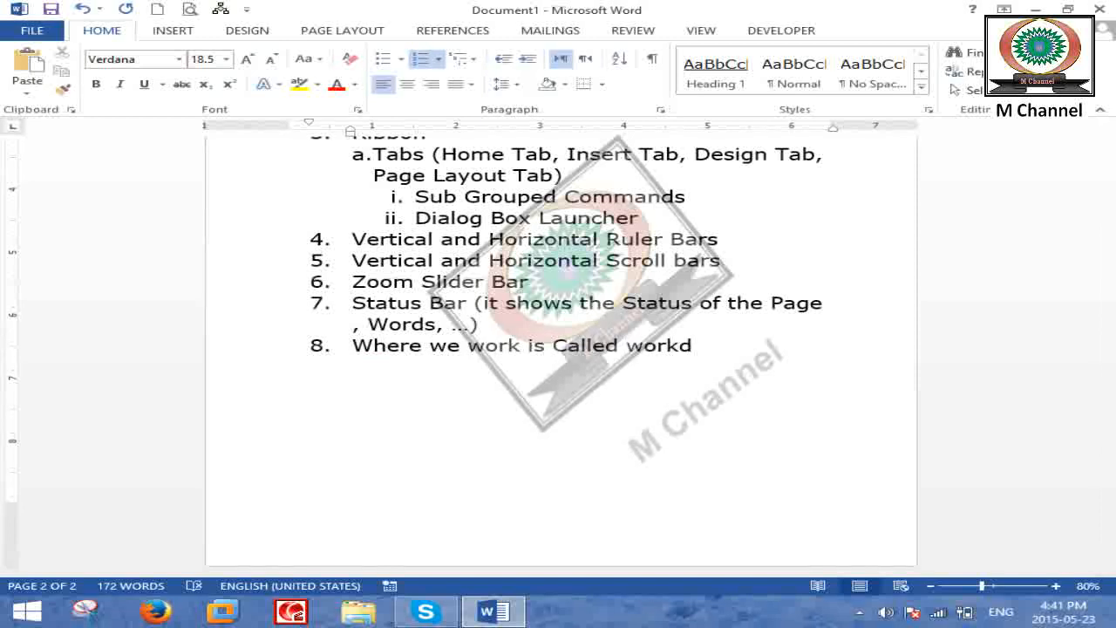
key(BackSpace)
text( space.)
key(Return)
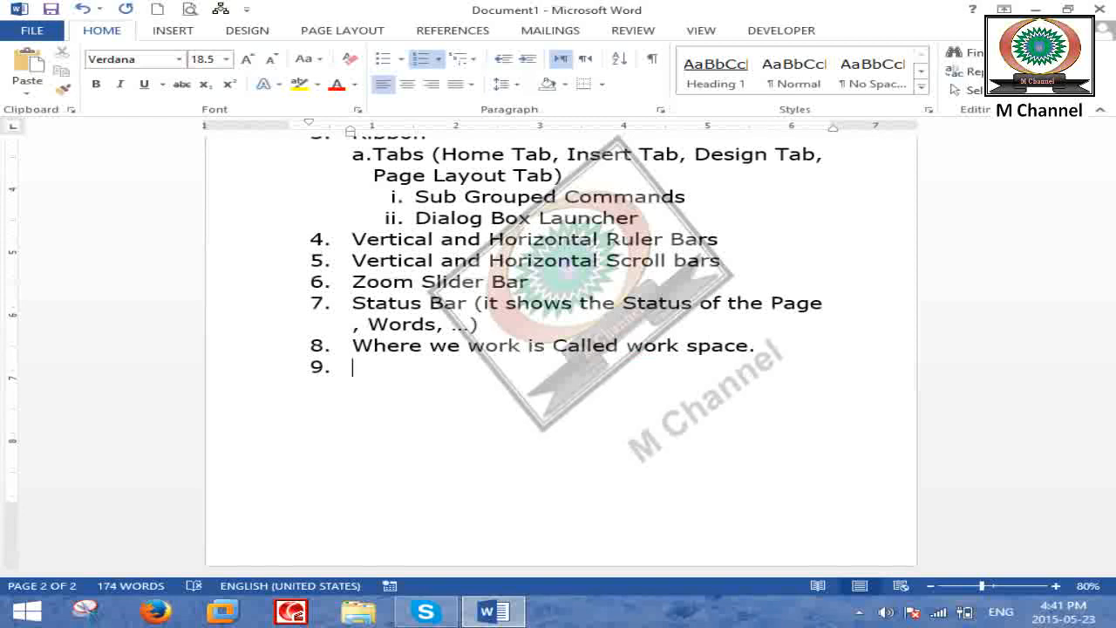
End the numbered list after item 8 and add the heading "What is Document?" below it, followed by a new line.
key(BackSpace)
text(Wha)
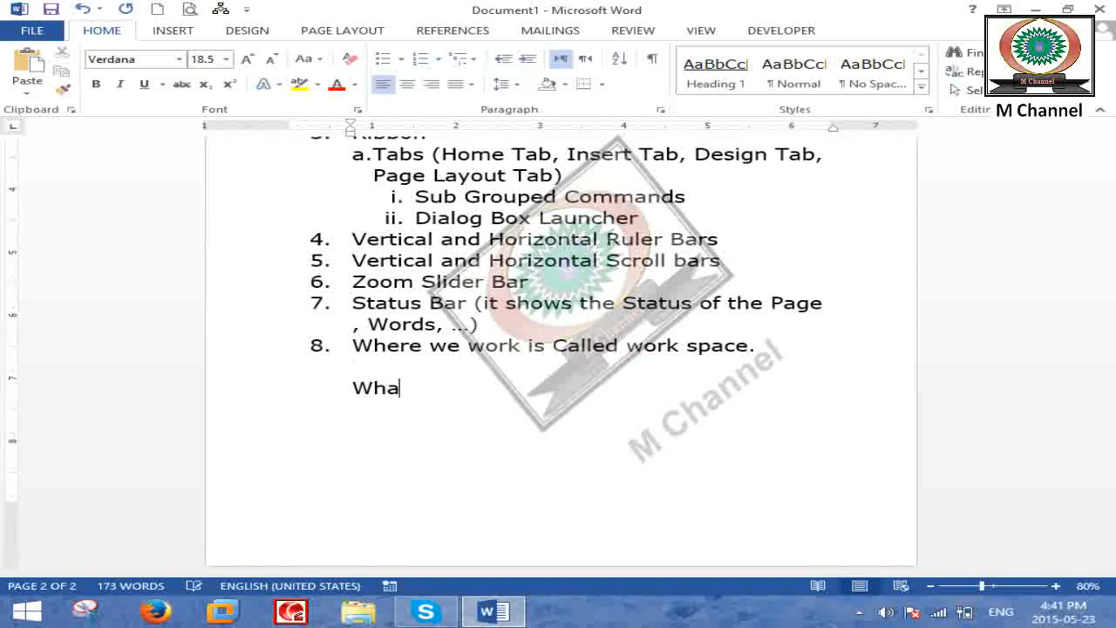
text(t is Document?)
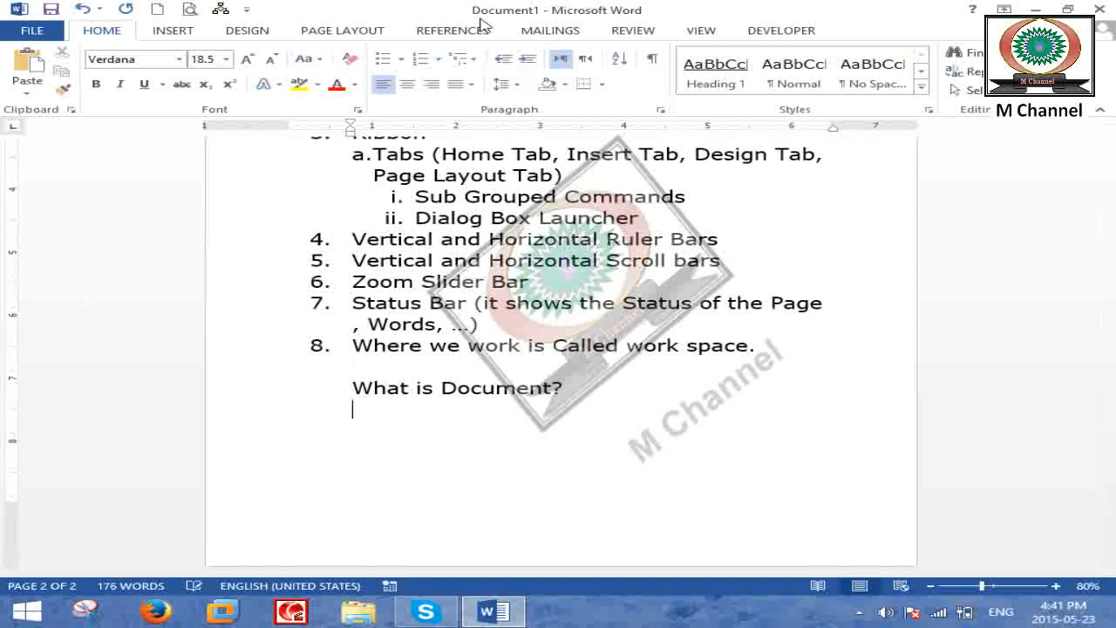
key(Return)
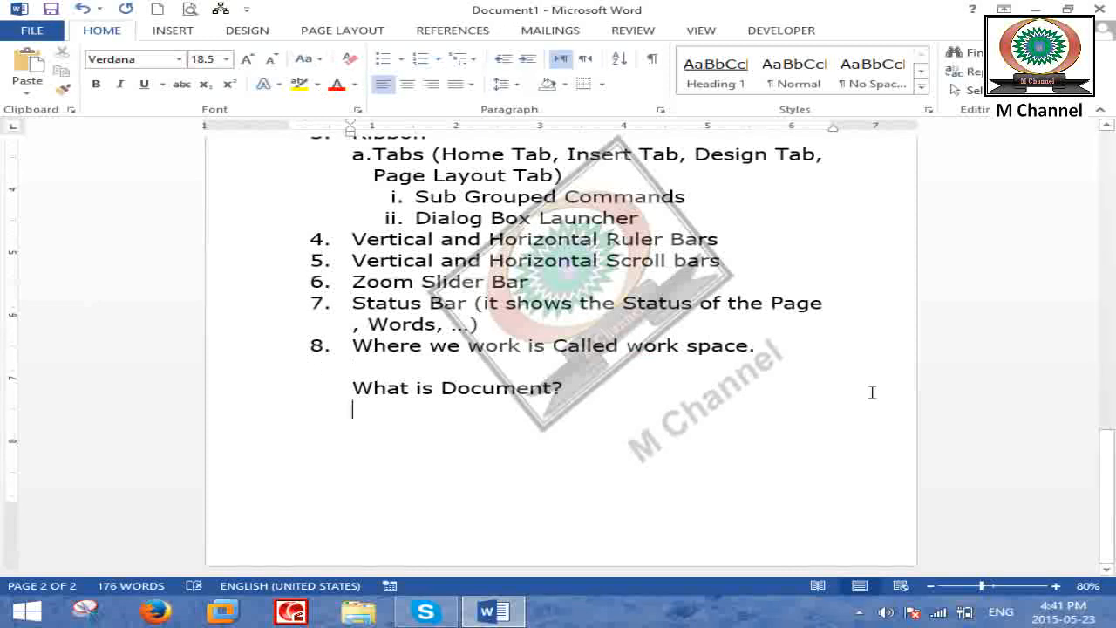
Answer the heading with "A collection of page is called Document." and start a new line.
text(A collect)
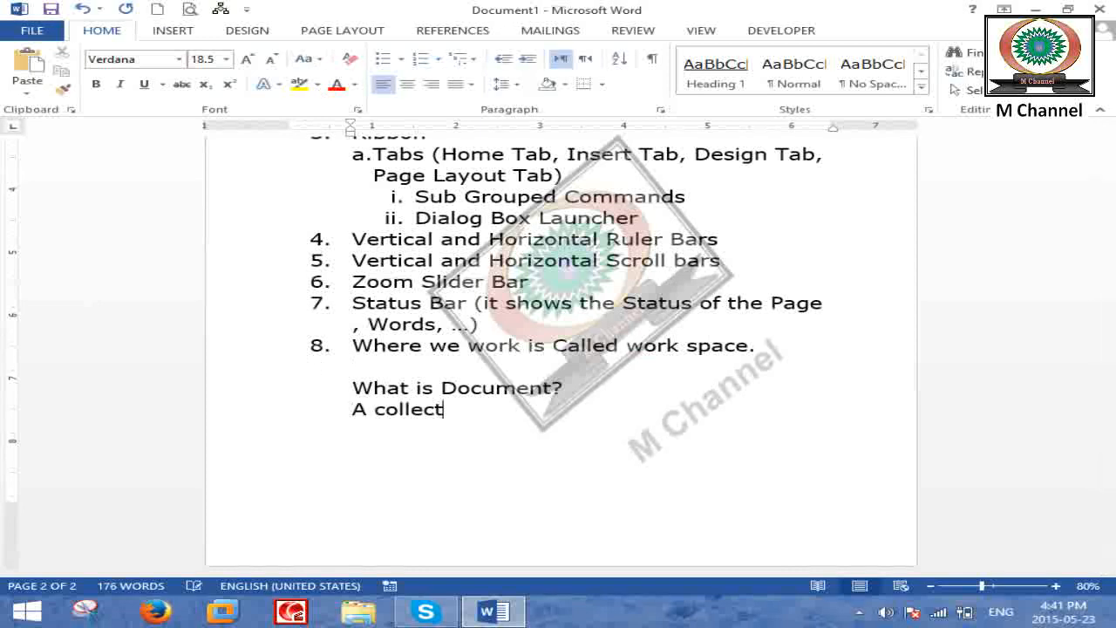
text(ion of page is called W)
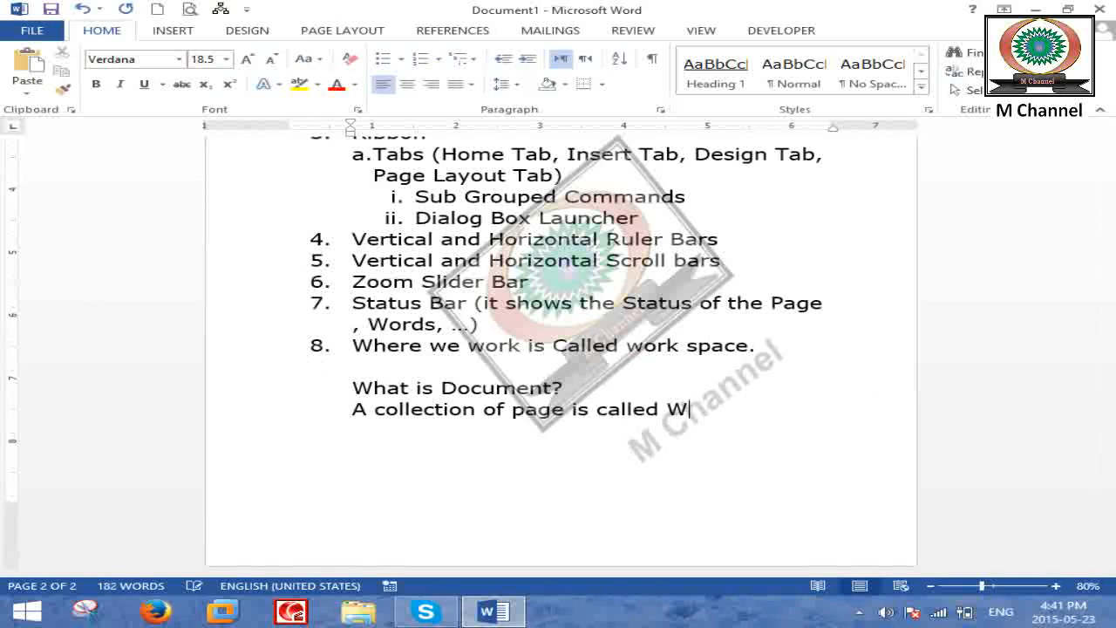
key(BackSpace)
text(Document.)
key(Return)
Add a second definition line reading "A collection of workspace is called Document.".
text(A collection of wor)
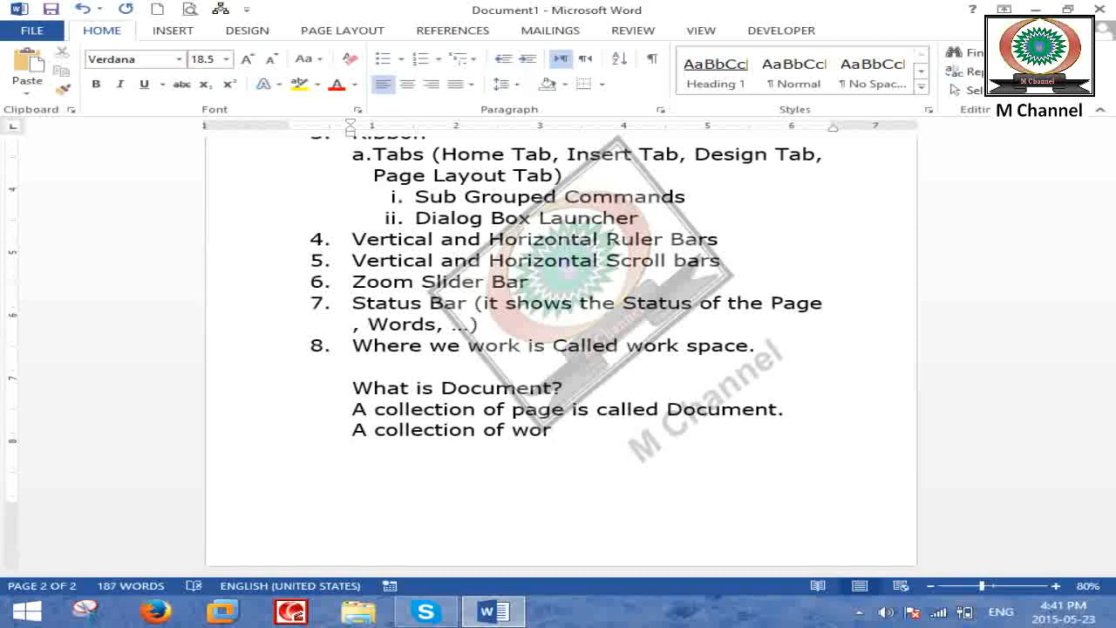
text(spac)
key(BackSpace)
key(BackSpace)
key(BackSpace)
key(BackSpace)
text(ksapce )
text(is called Docu)
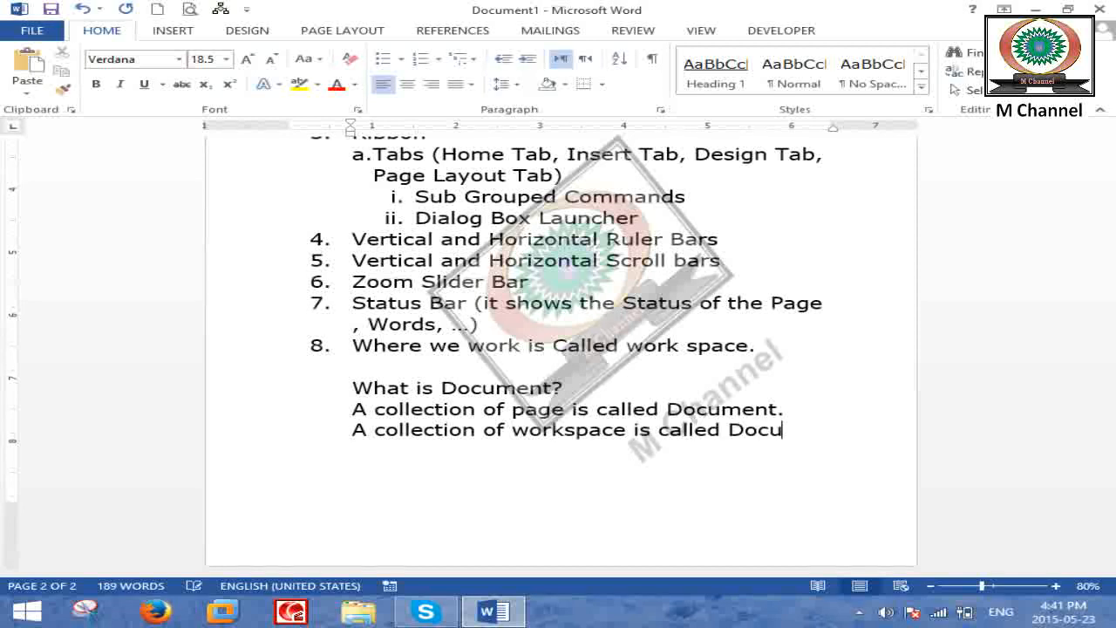
text(ment.)
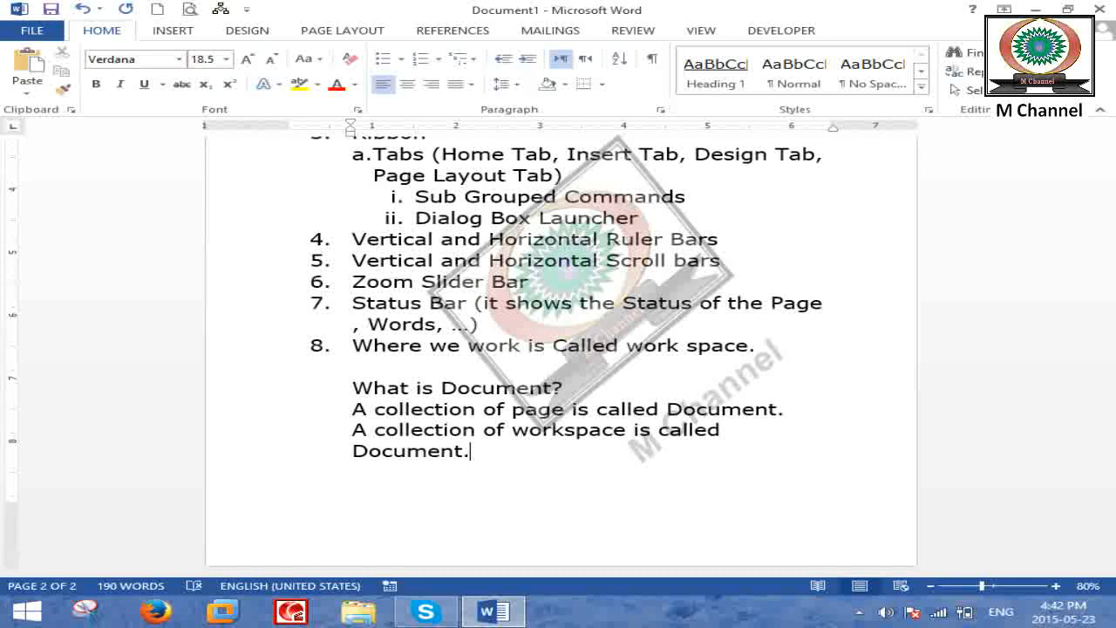
Look back over the notes up to the first page, close the document without saving, and exit Word.
scroll(845, 383, up, 2)
scroll(846, 383, up, 5)
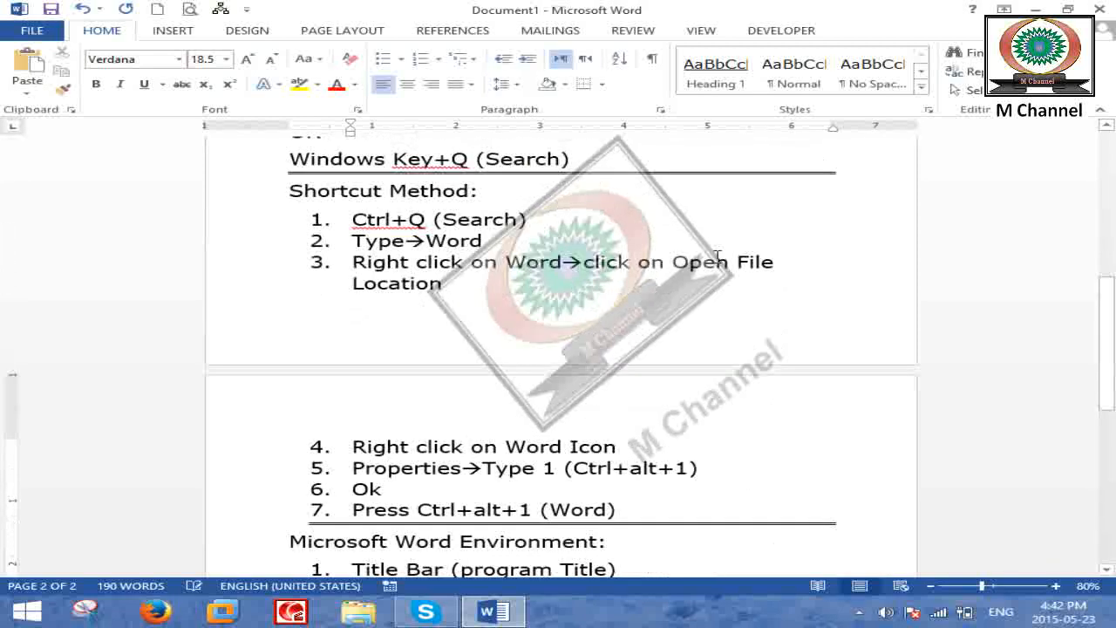
scroll(665, 260, up, 3)
scroll(664, 260, up, 3)
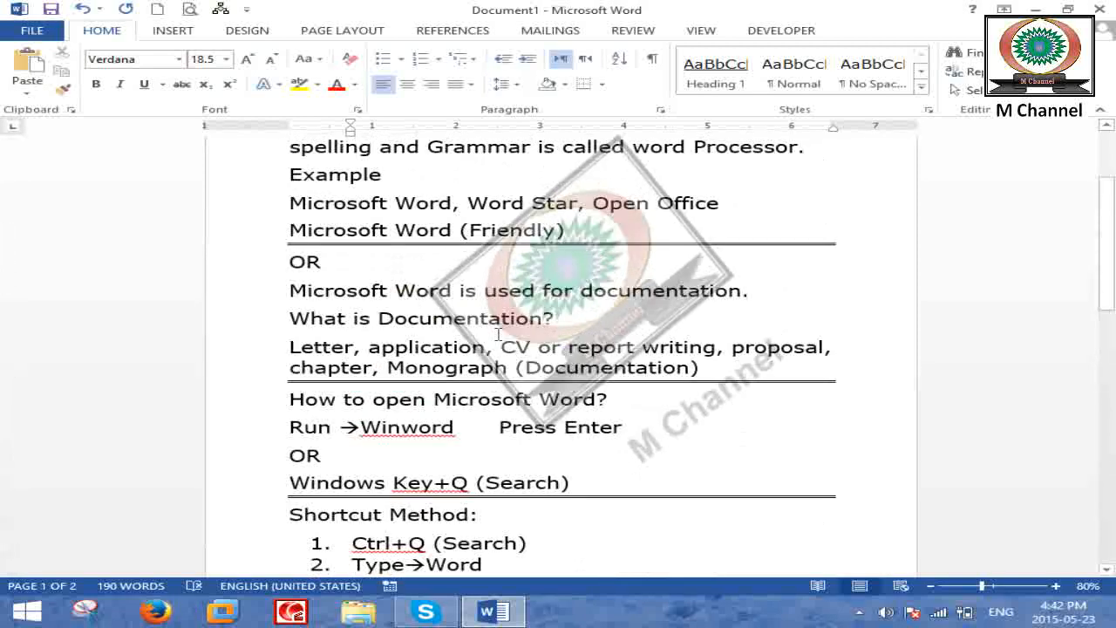
key(alt+F4)
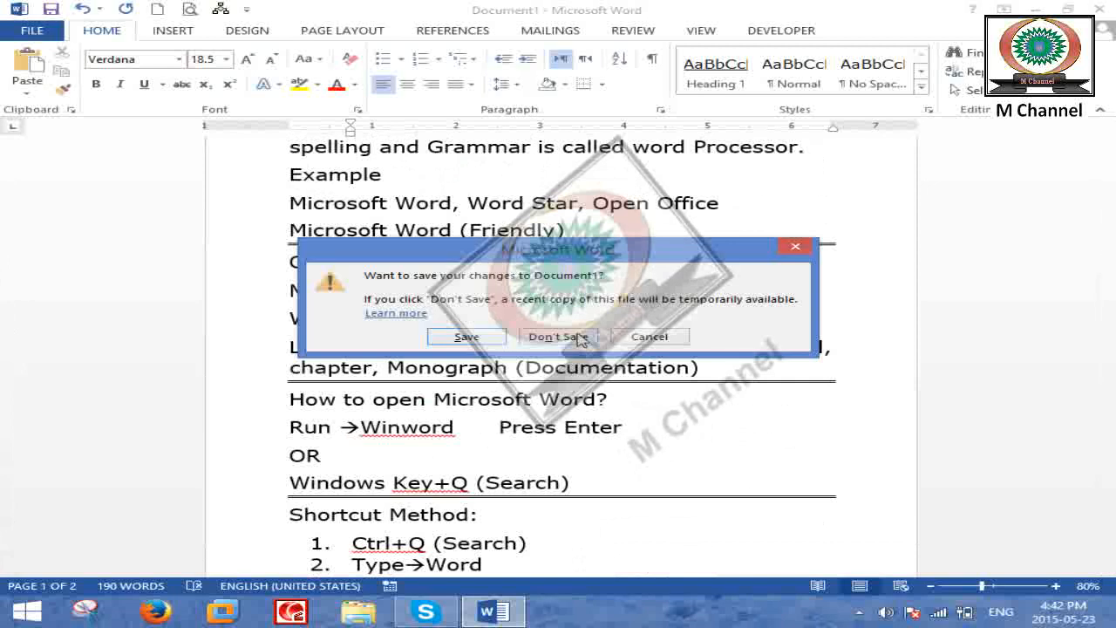
key(Escape)
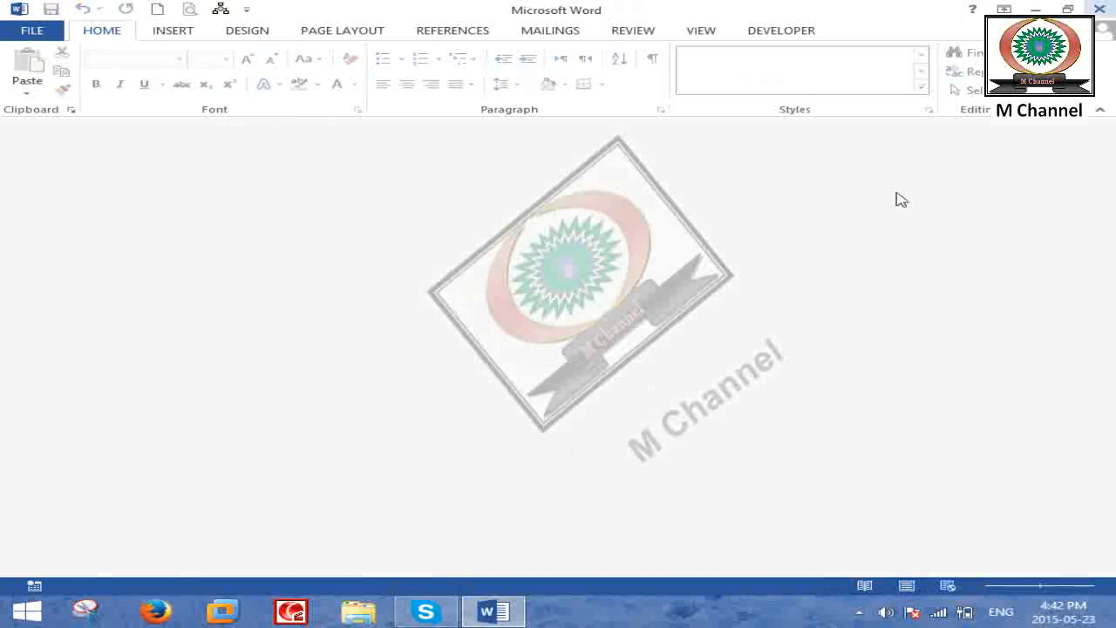
click(1100, 11)
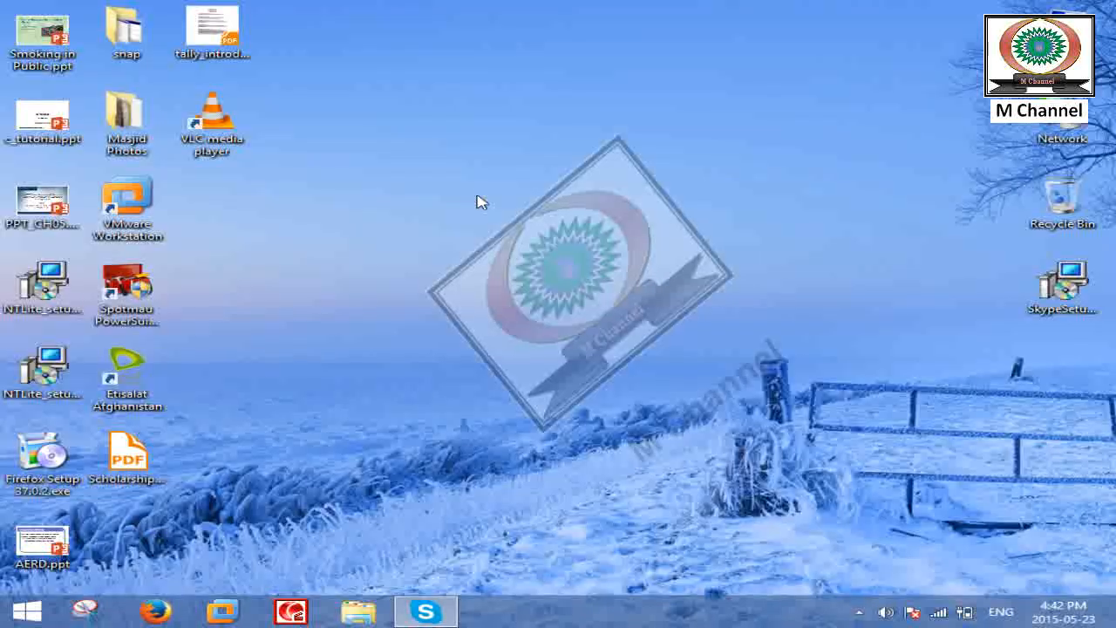